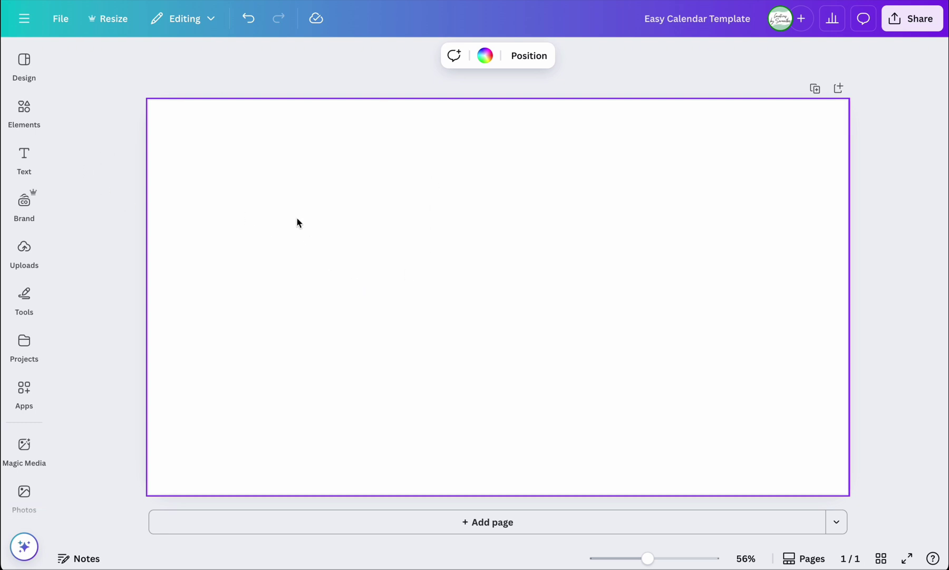
- Add the recently used pumpkin photo to the page and set it as the page background
click(30, 116)
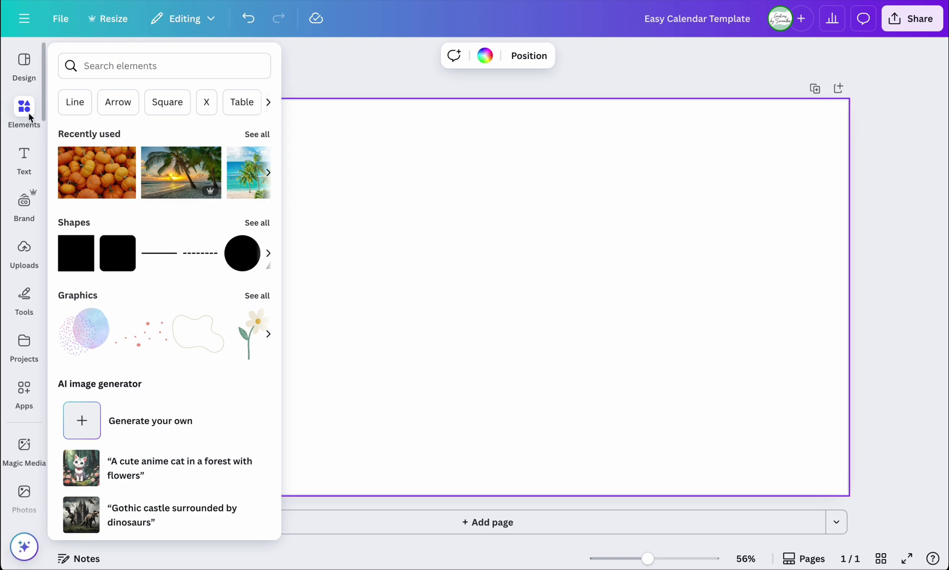
click(106, 179)
click(466, 242)
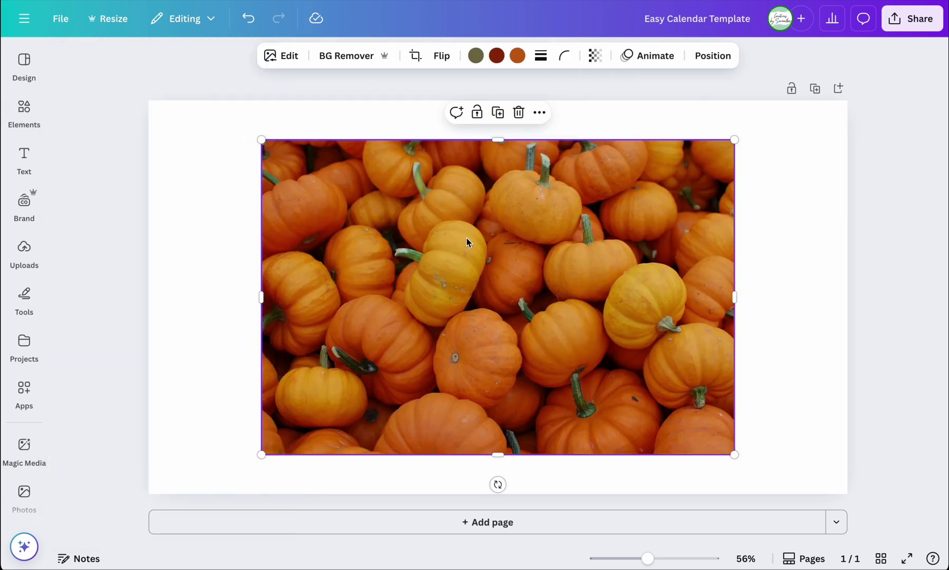
drag(515, 289, 445, 274)
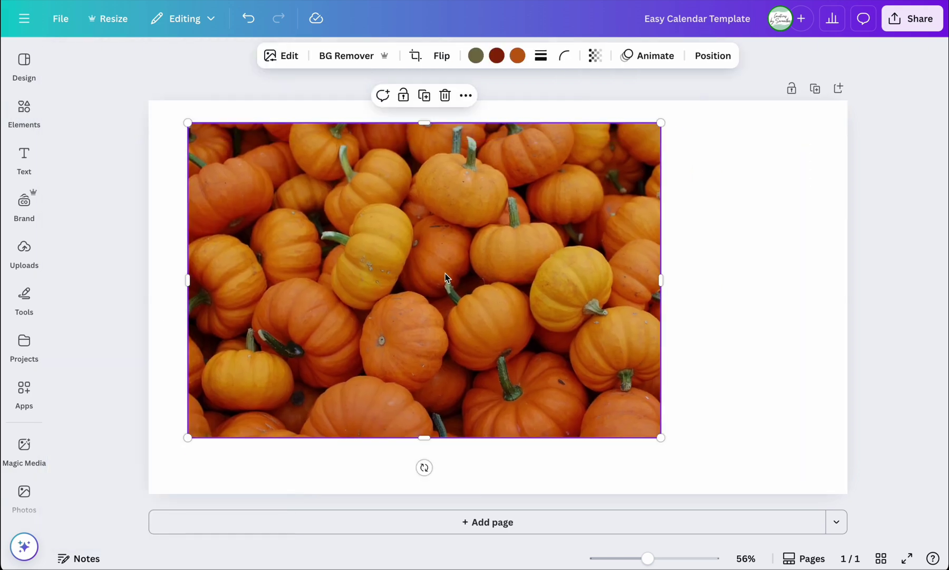
right_click(486, 301)
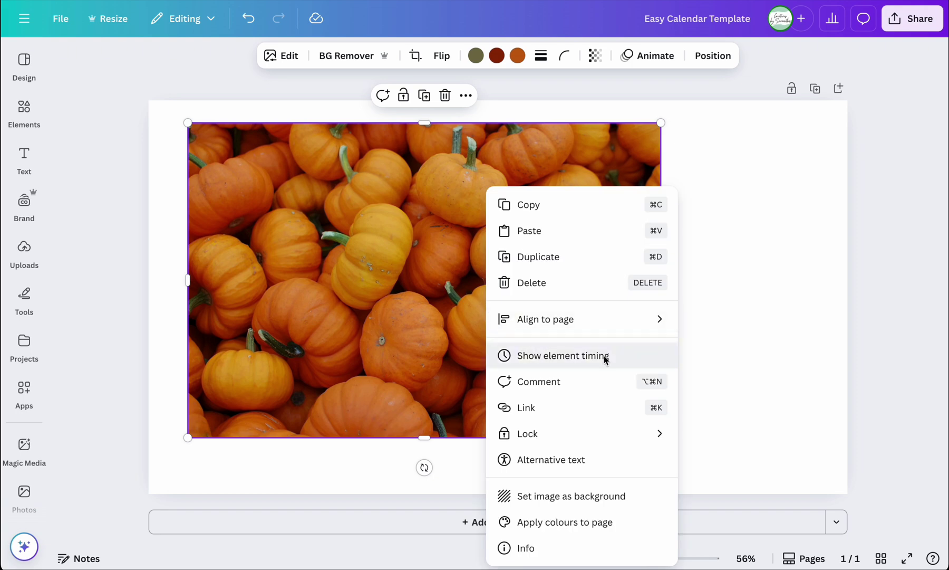
click(596, 503)
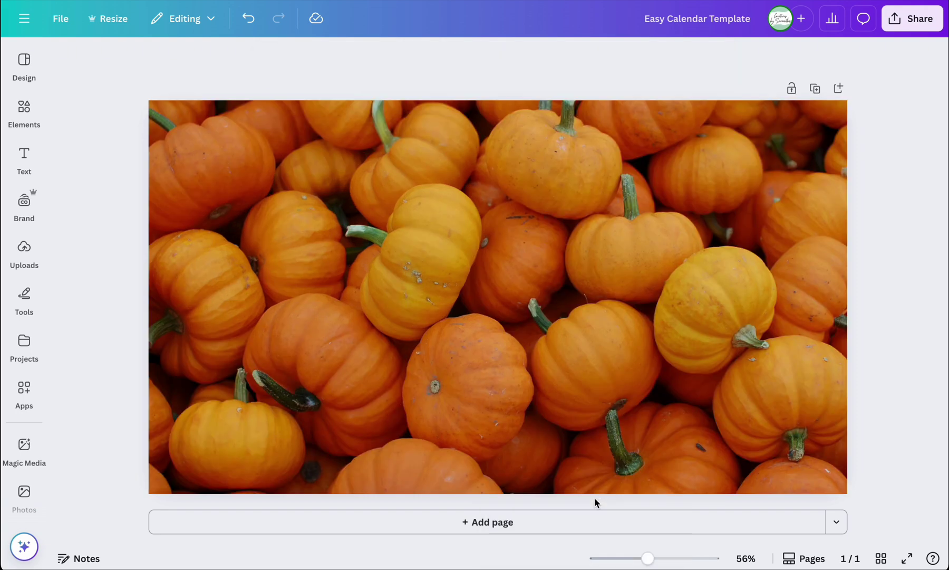
click(500, 352)
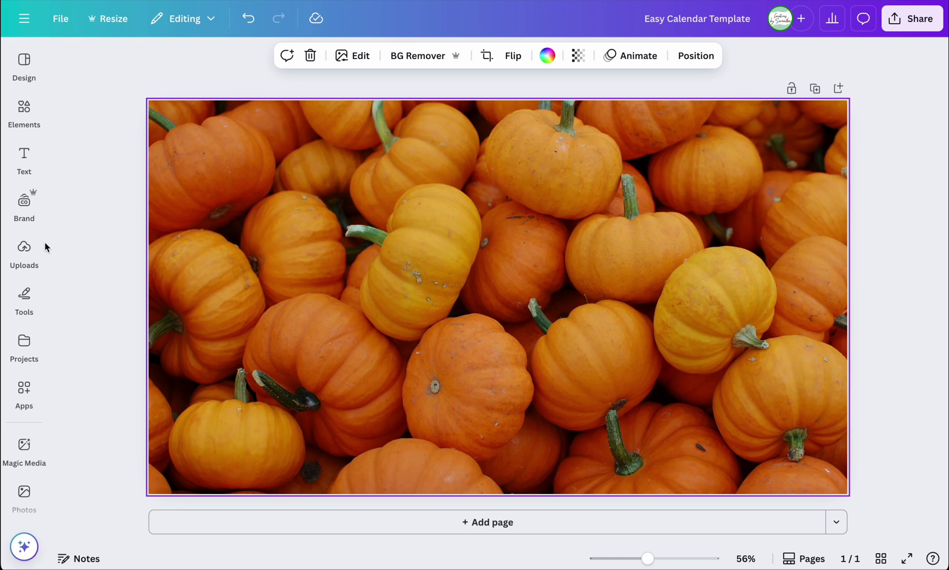
- Search the Canva apps for "calen" and open the Calendar Maker app
click(23, 298)
click(23, 350)
click(24, 391)
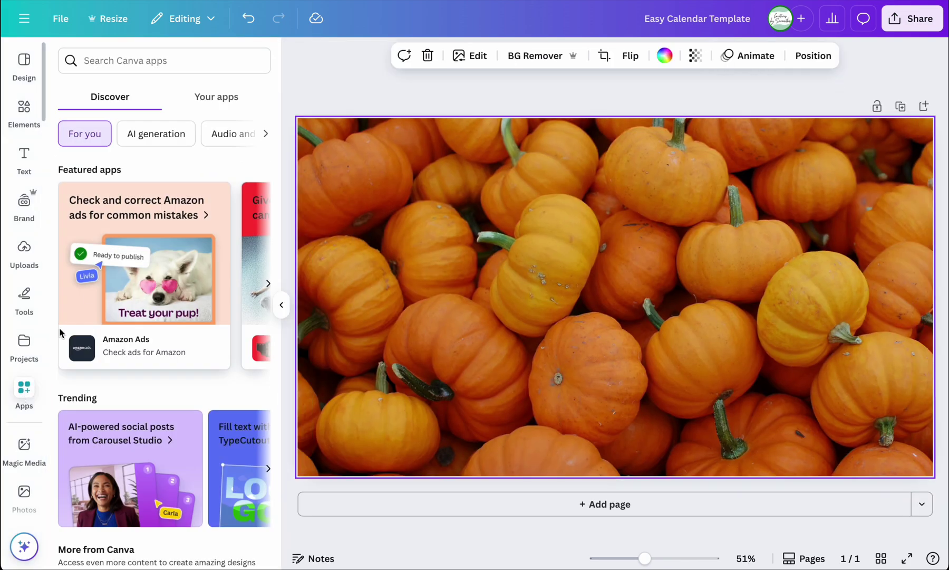
click(182, 63)
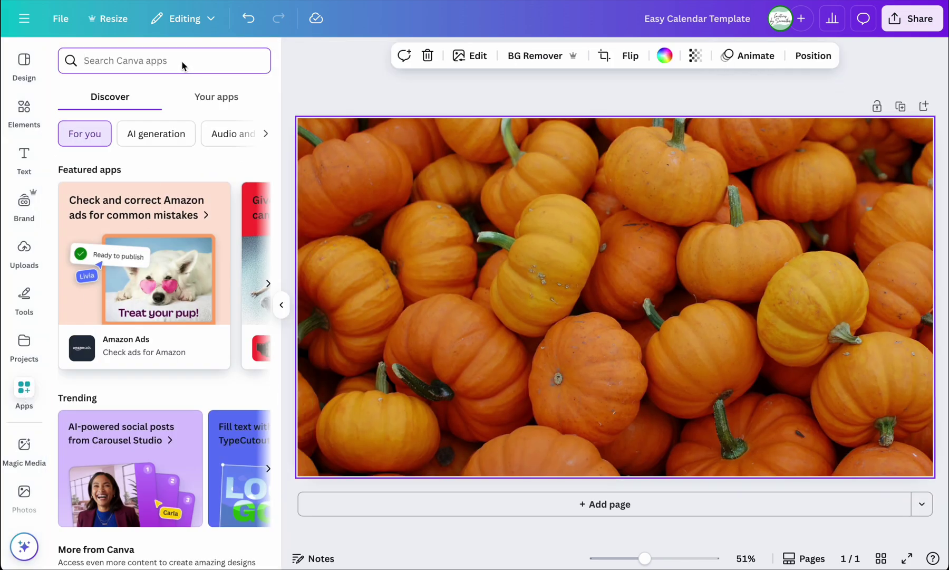
text(calen)
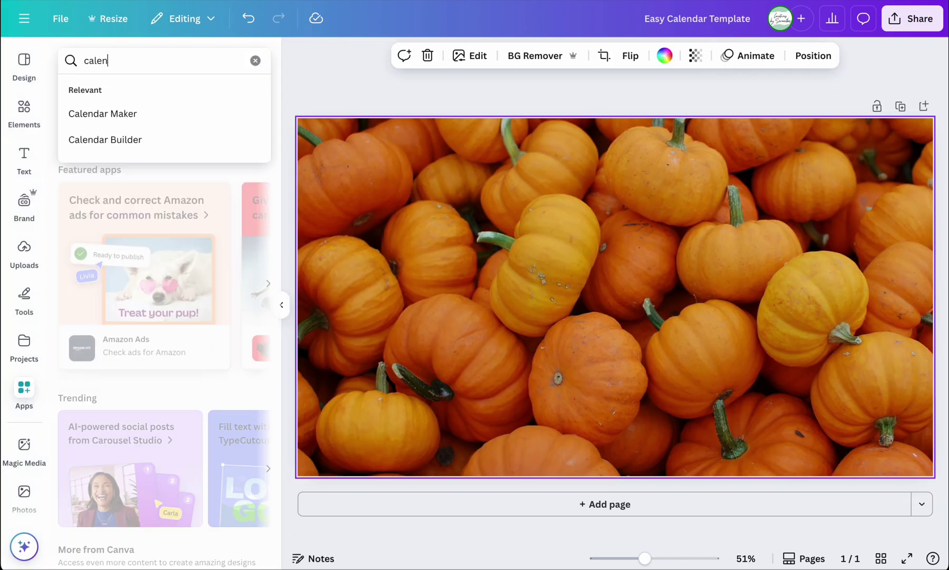
click(149, 120)
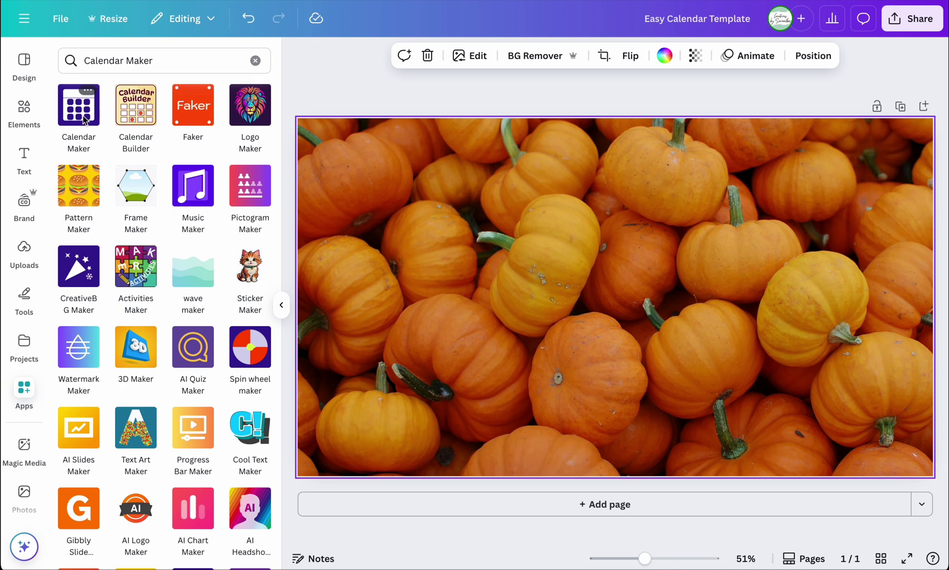
click(84, 120)
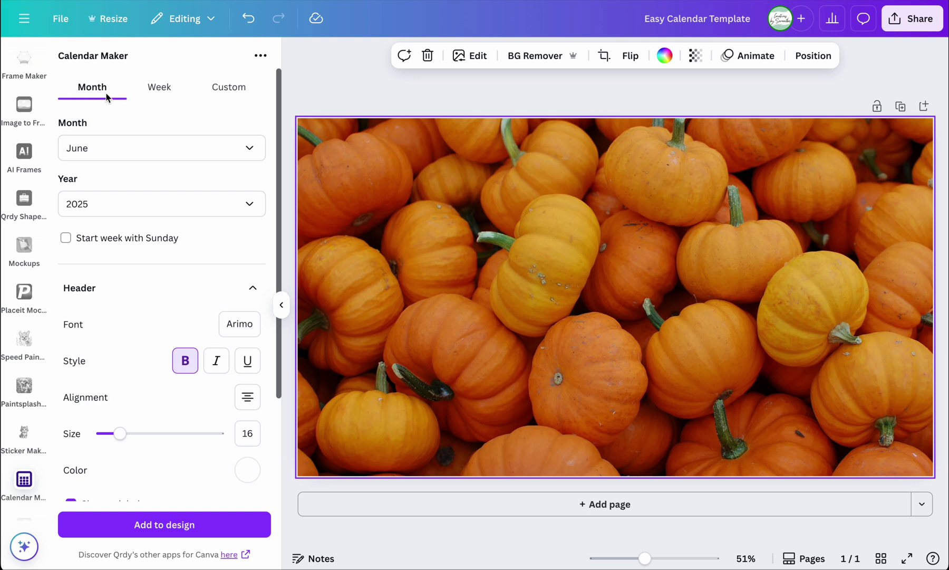
- Create a custom date-range calendar with the end date 30/09/2025 and add it to the design
click(176, 97)
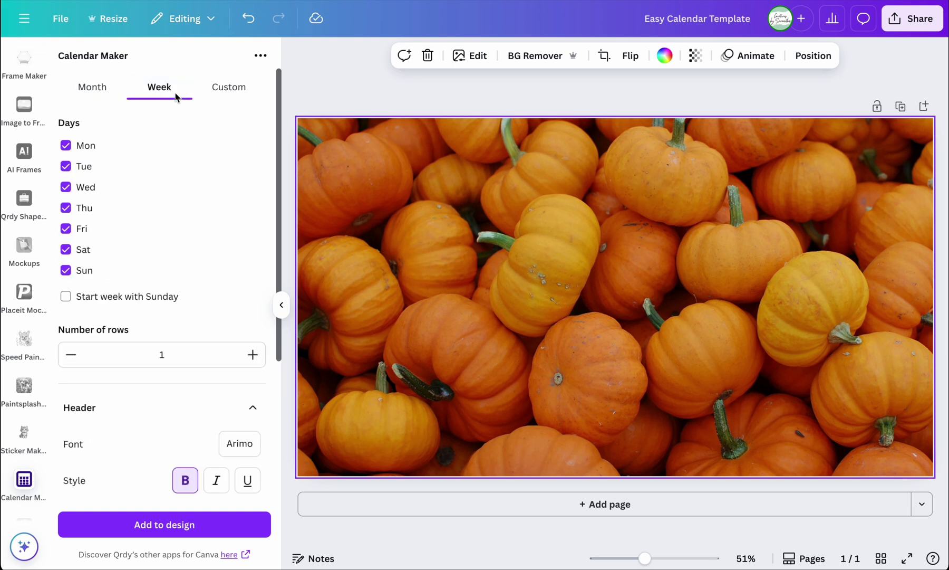
click(245, 94)
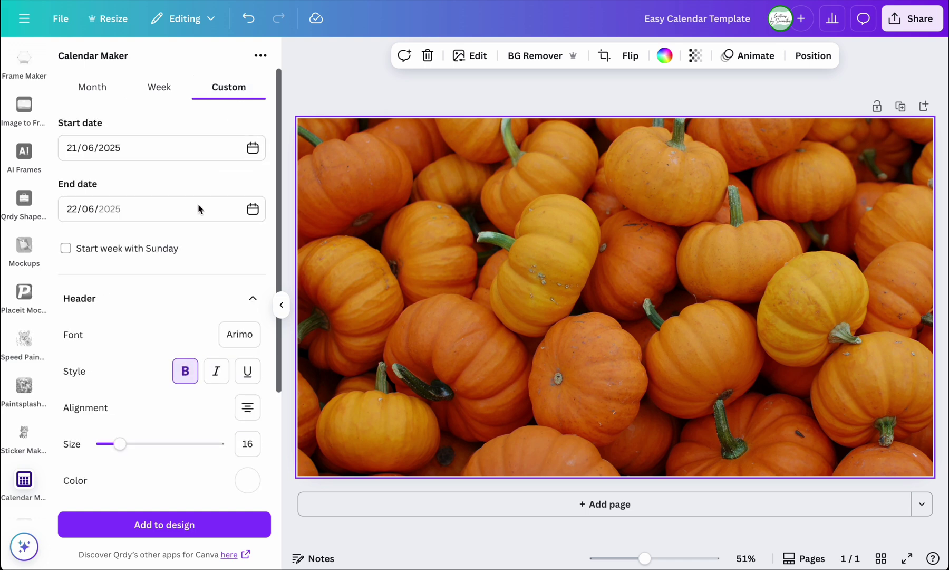
click(172, 249)
click(95, 218)
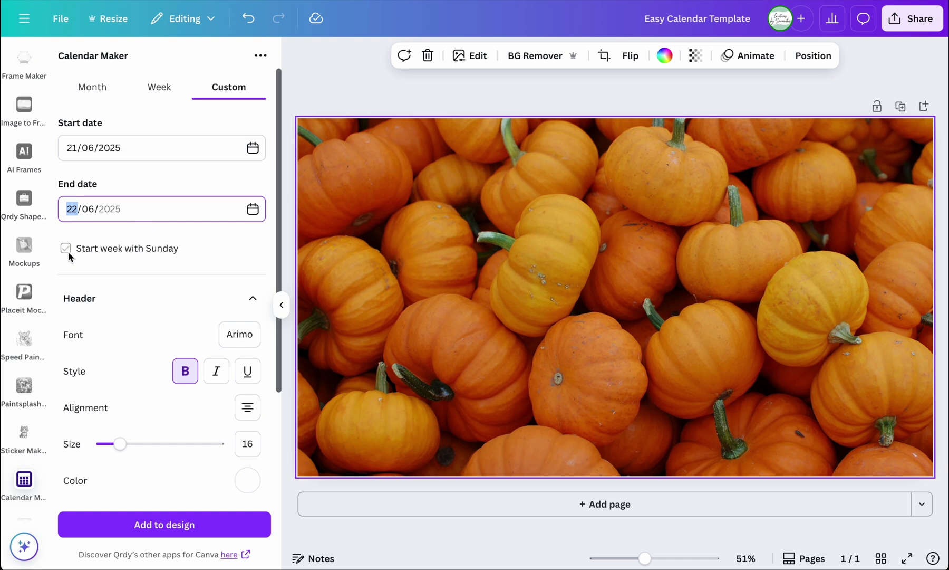
click(253, 211)
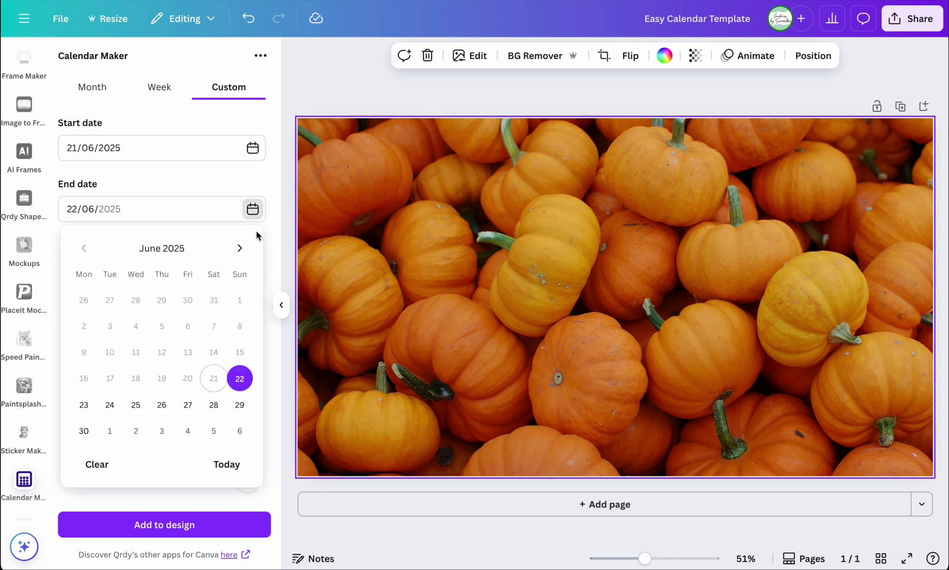
click(242, 248)
click(241, 248)
click(242, 248)
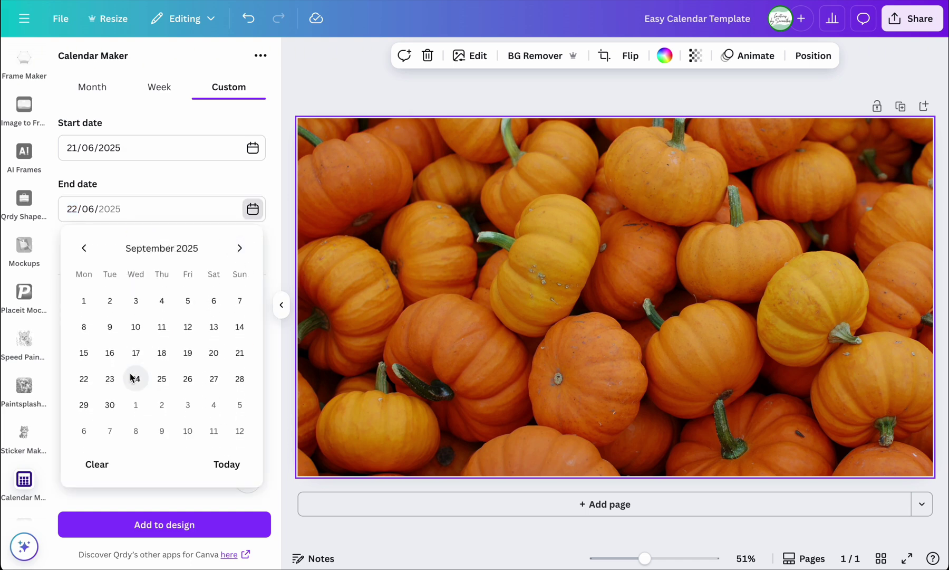
click(110, 404)
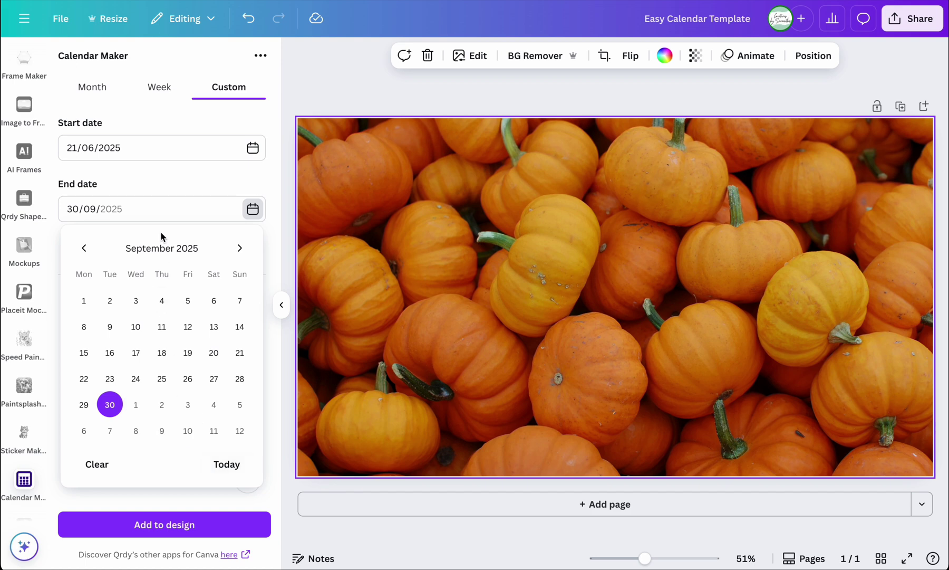
click(196, 185)
click(164, 522)
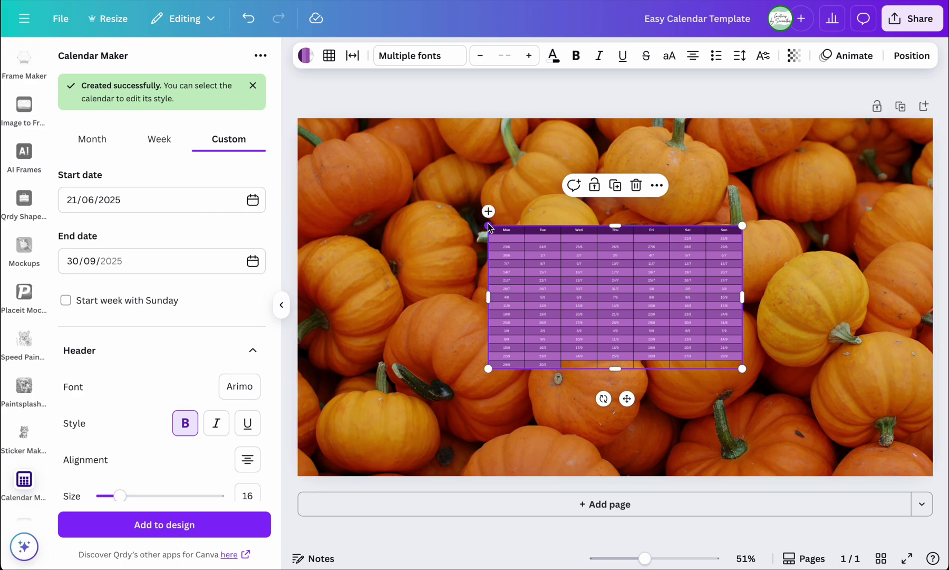
- Enlarge the custom calendar towards the page's upper-left corner, then delete it from the page
drag(488, 227, 303, 132)
scroll(536, 250, up, 5)
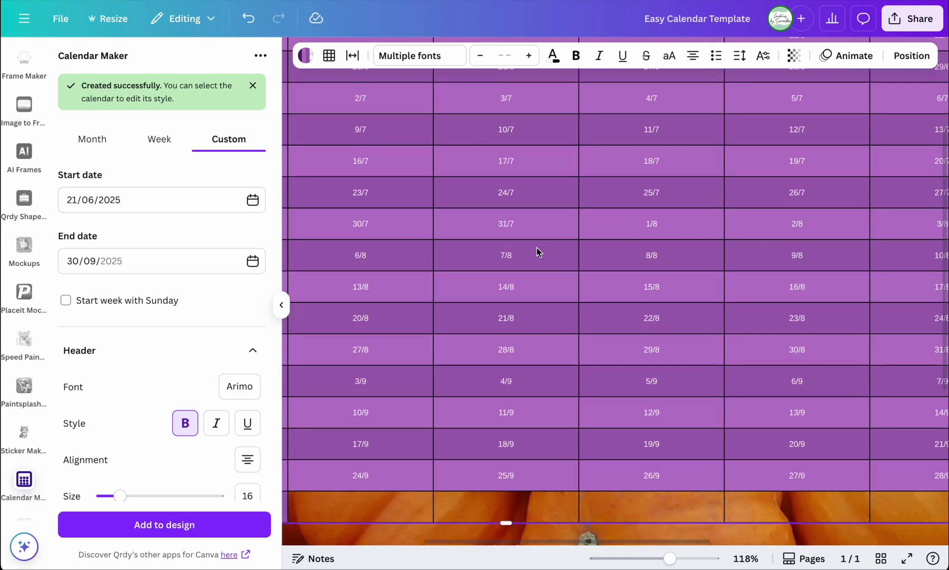
scroll(536, 250, up, 3)
scroll(536, 247, left, 5)
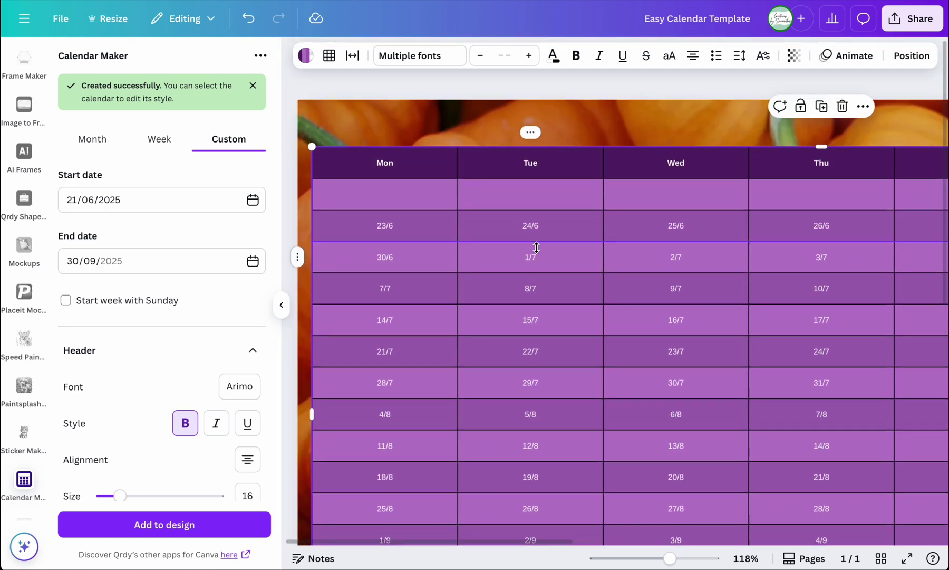
scroll(536, 247, down, 2)
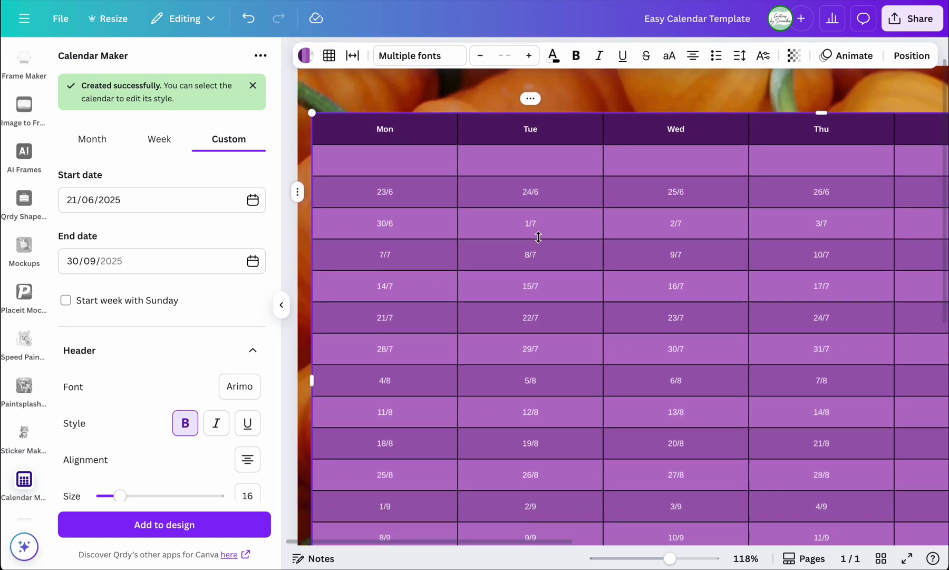
scroll(538, 244, down, 4)
scroll(538, 241, down, 2)
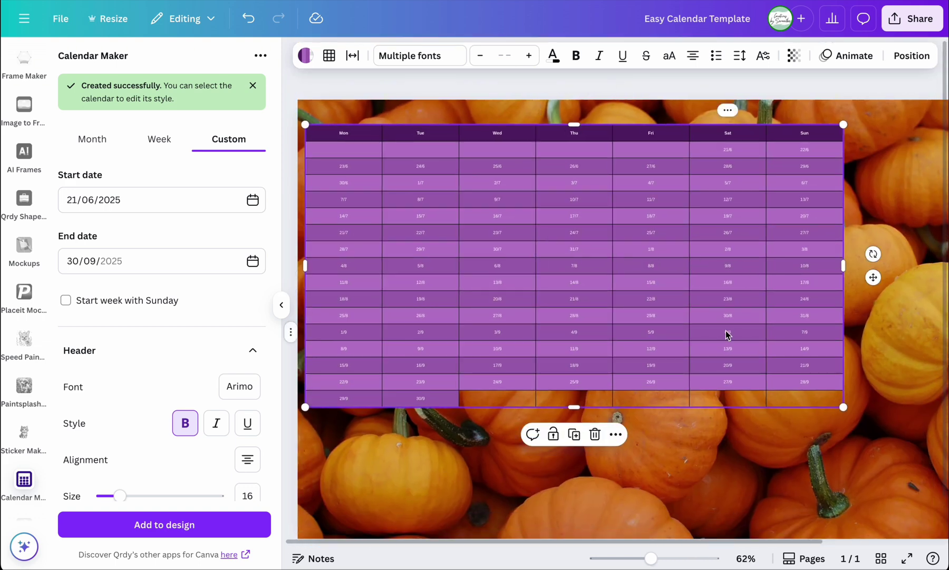
click(595, 434)
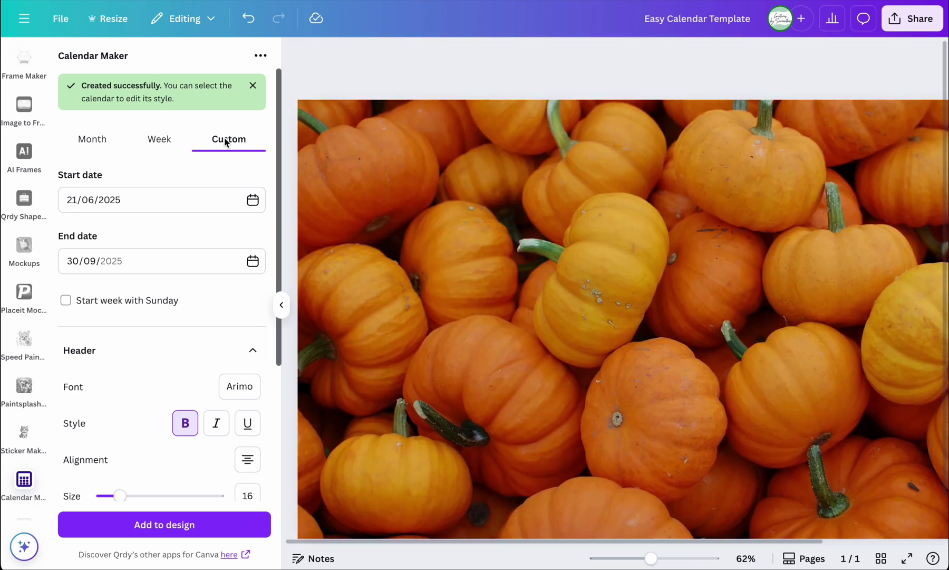
- Switch to a monthly calendar, choose October as the month and start the week with Sunday
click(98, 144)
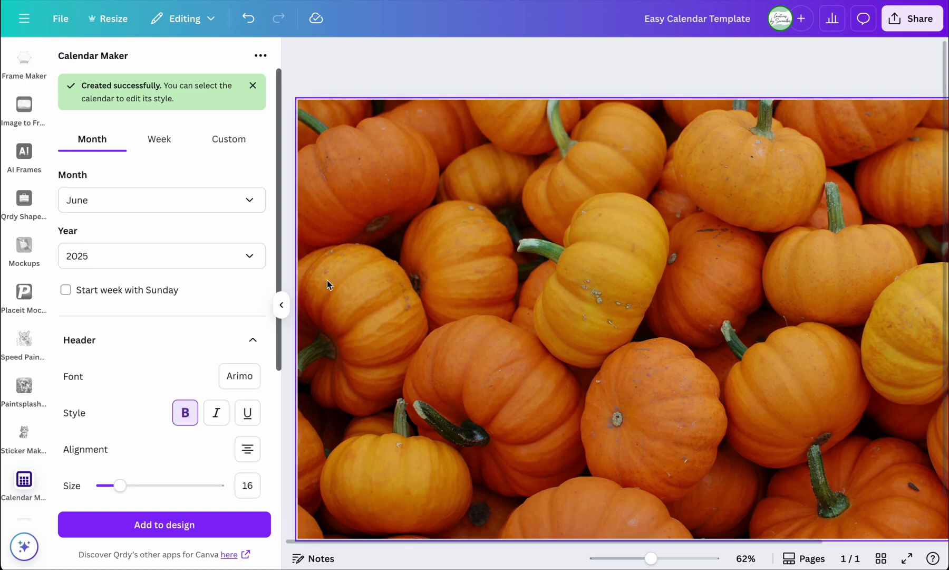
click(138, 201)
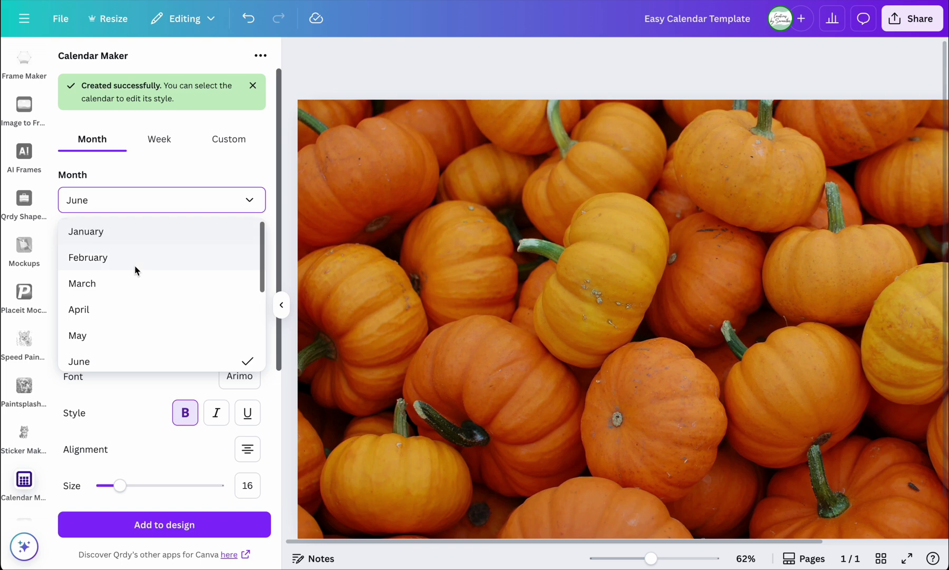
scroll(135, 298, down, 3)
click(107, 306)
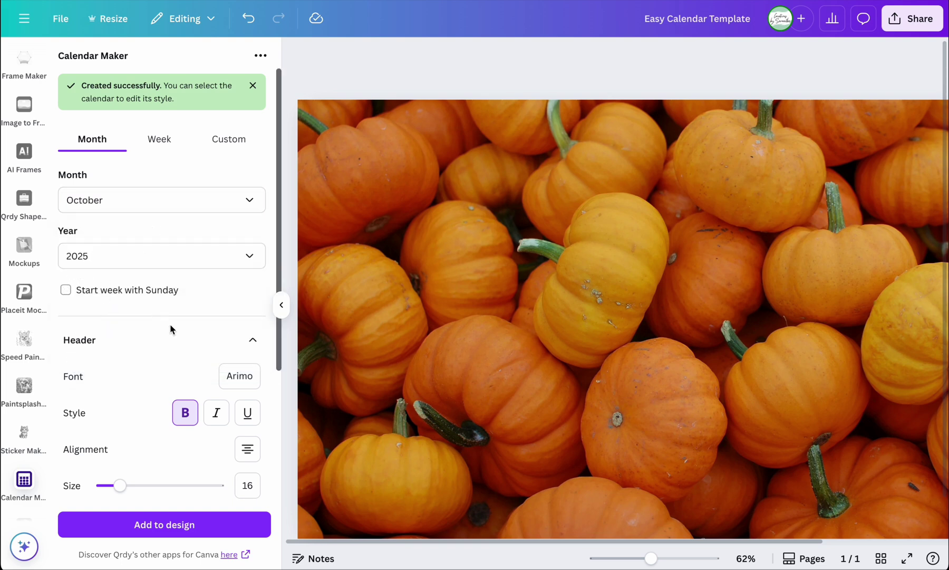
scroll(170, 329, down, 1)
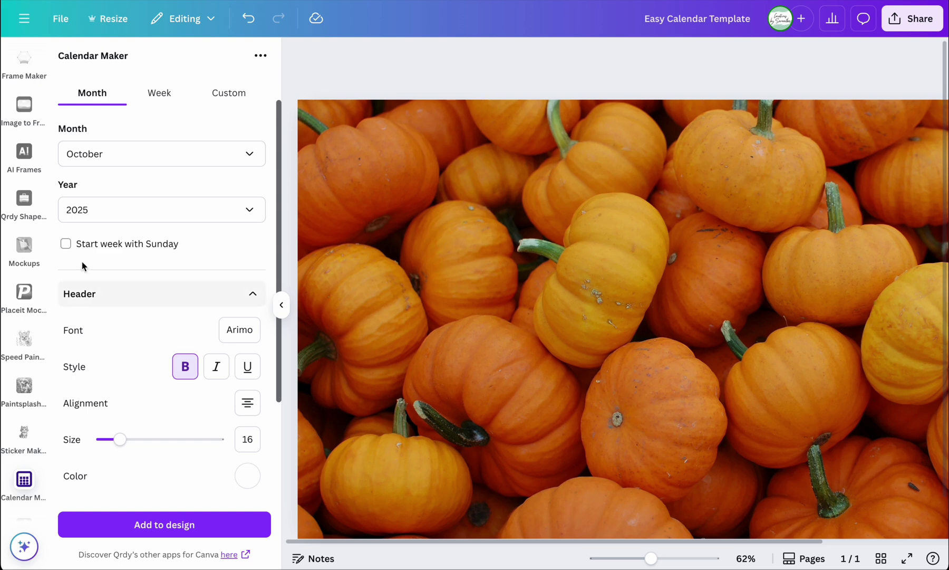
click(69, 246)
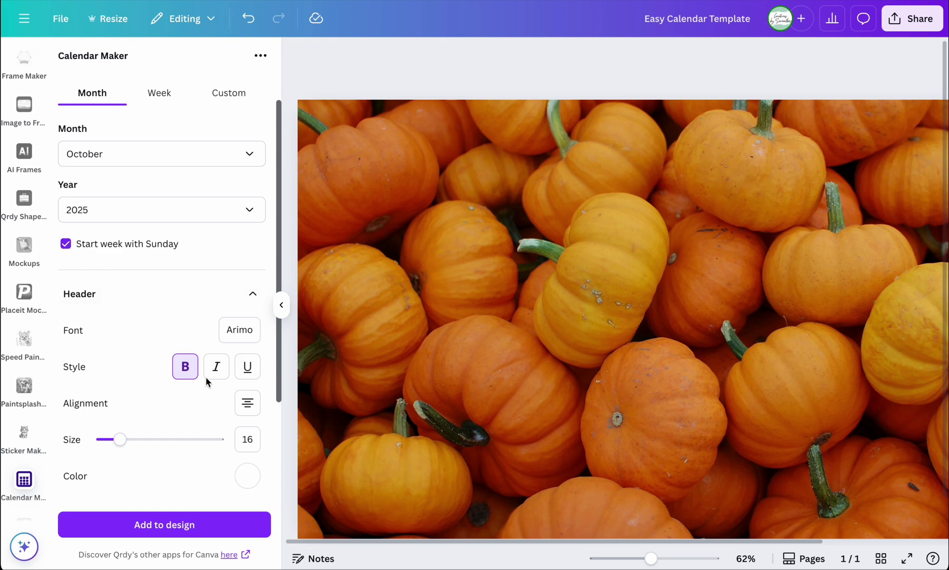
- Browse the fonts and formatting options offered for the calendar header
scroll(164, 364, down, 3)
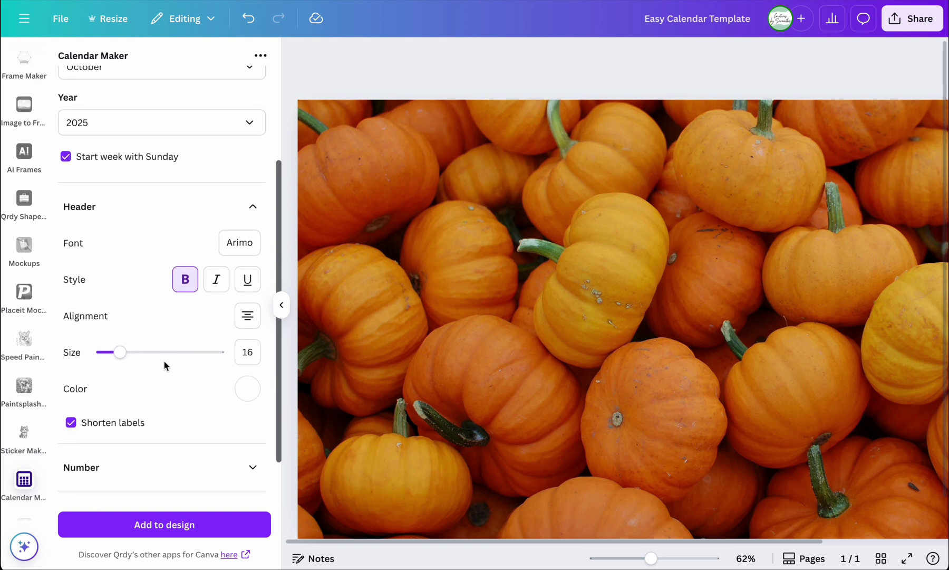
click(240, 244)
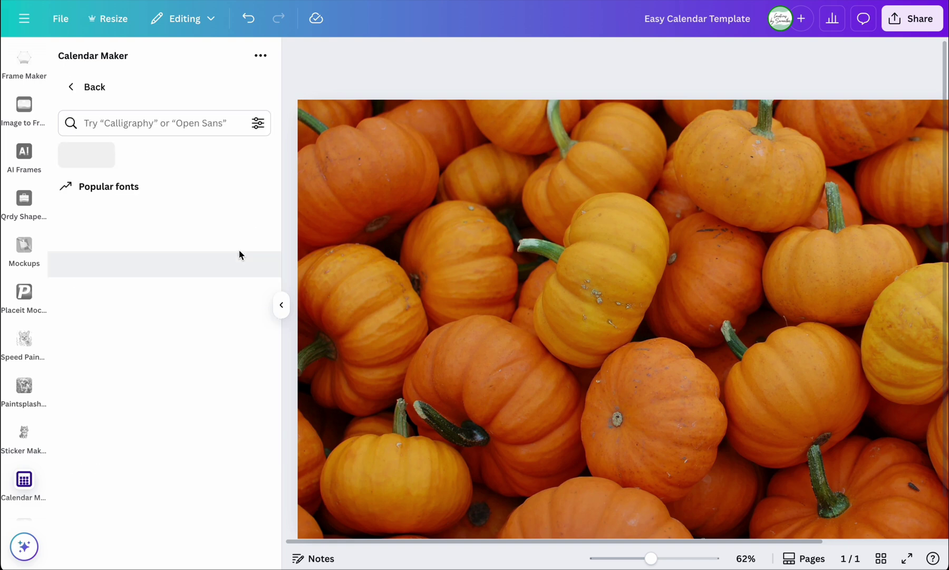
scroll(142, 464, down, 1)
scroll(142, 464, down, 4)
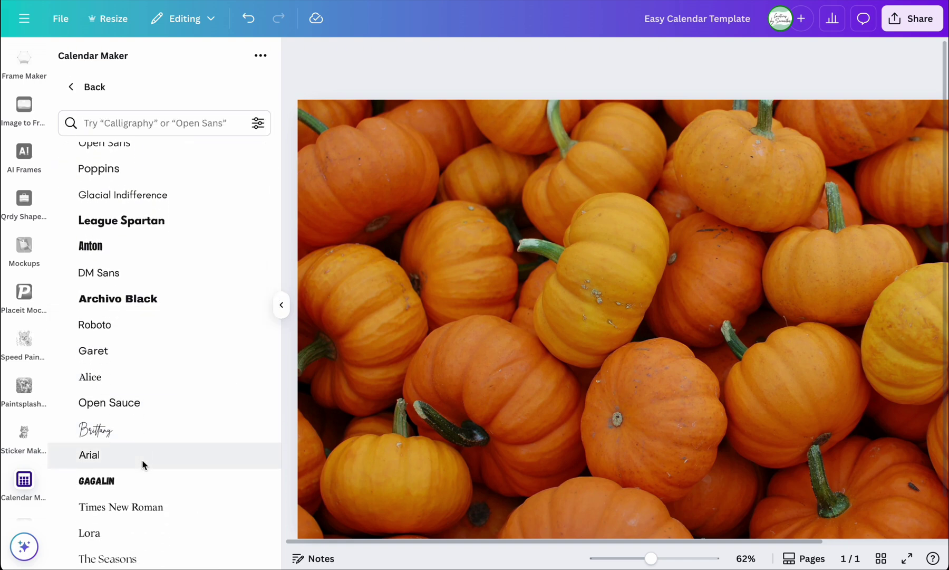
scroll(142, 462, up, 5)
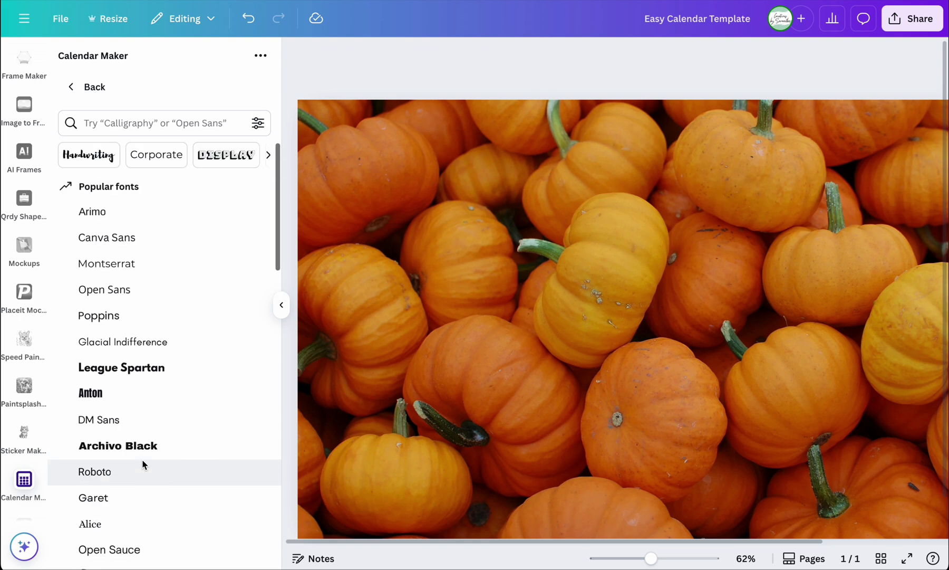
click(70, 94)
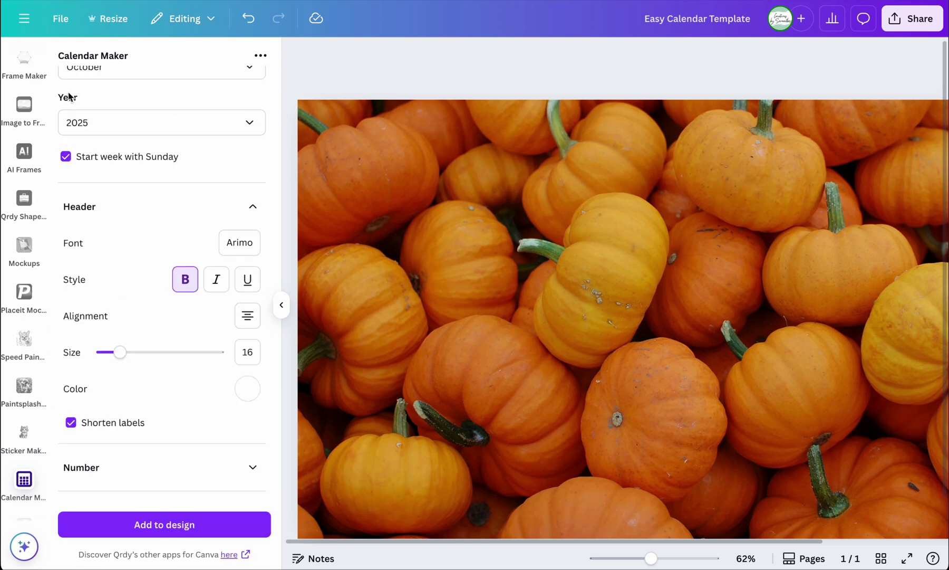
click(237, 251)
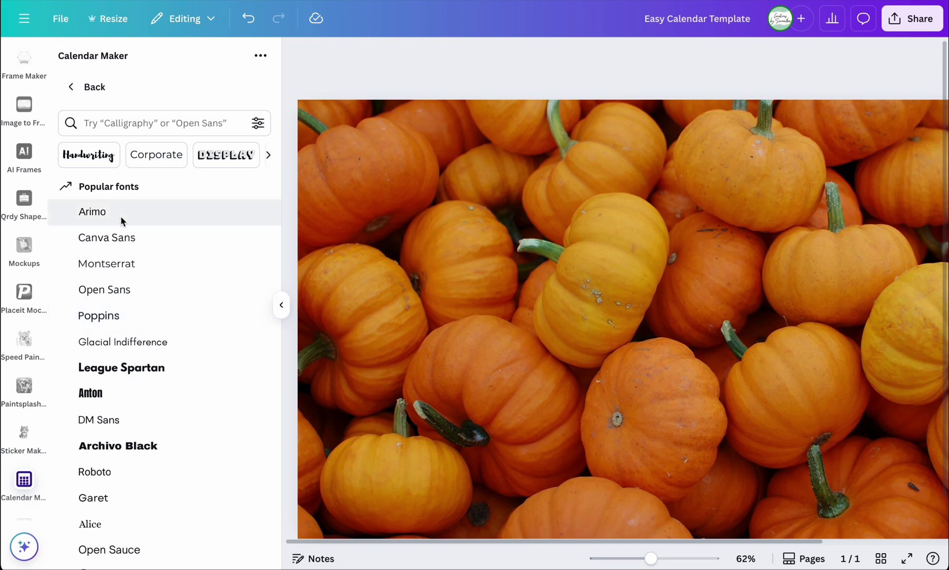
click(75, 88)
scroll(148, 429, down, 2)
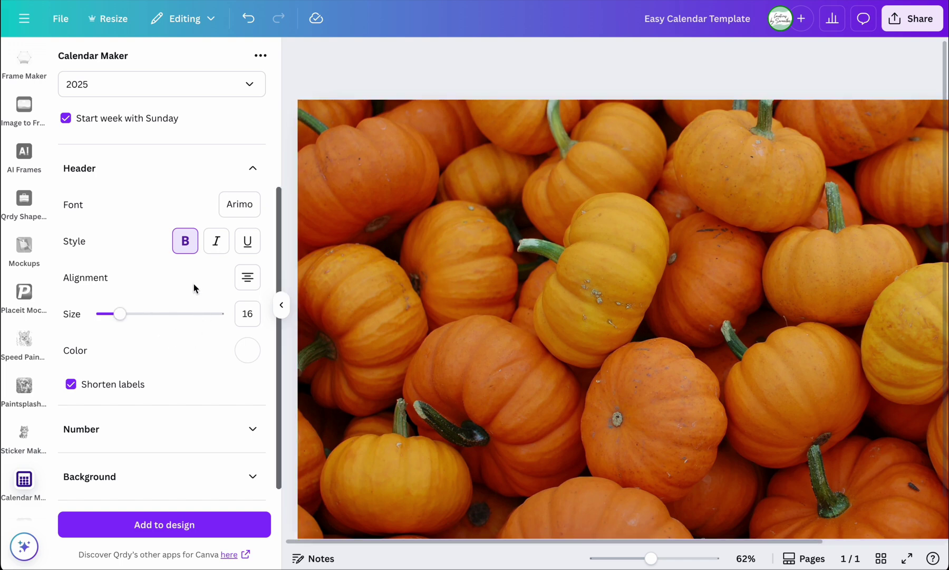
- Expand the calendar's number formatting settings and its background colour settings
scroll(186, 285, down, 1)
click(173, 419)
scroll(172, 421, down, 3)
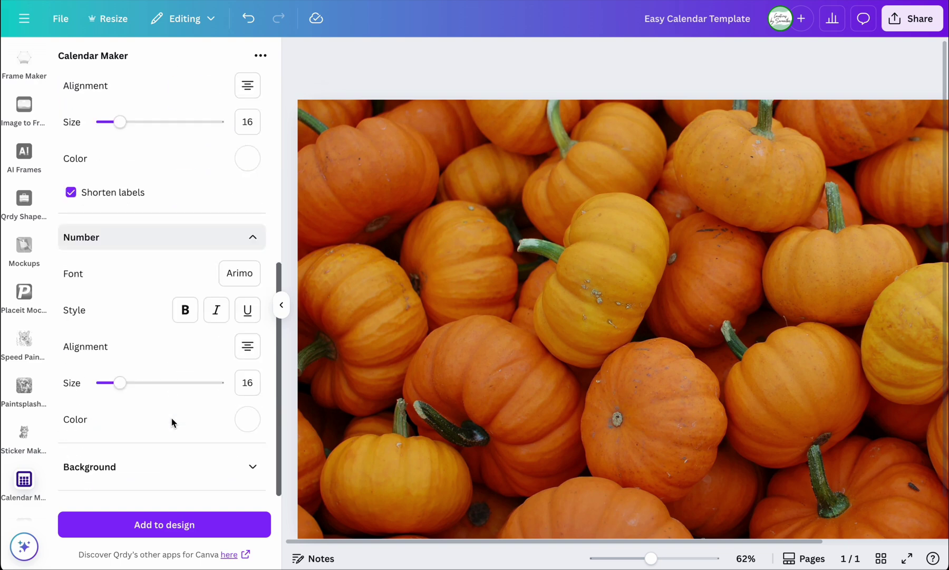
click(179, 468)
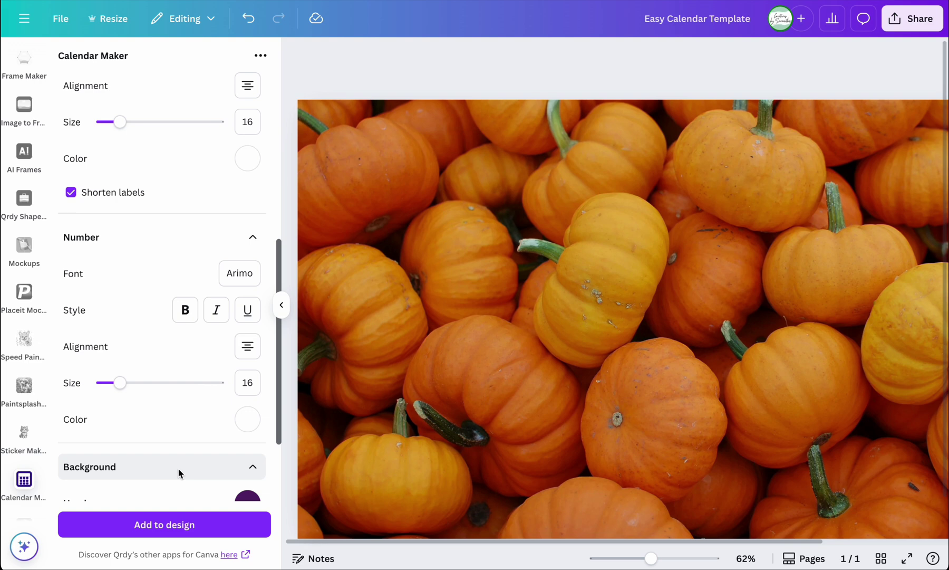
scroll(179, 468, down, 3)
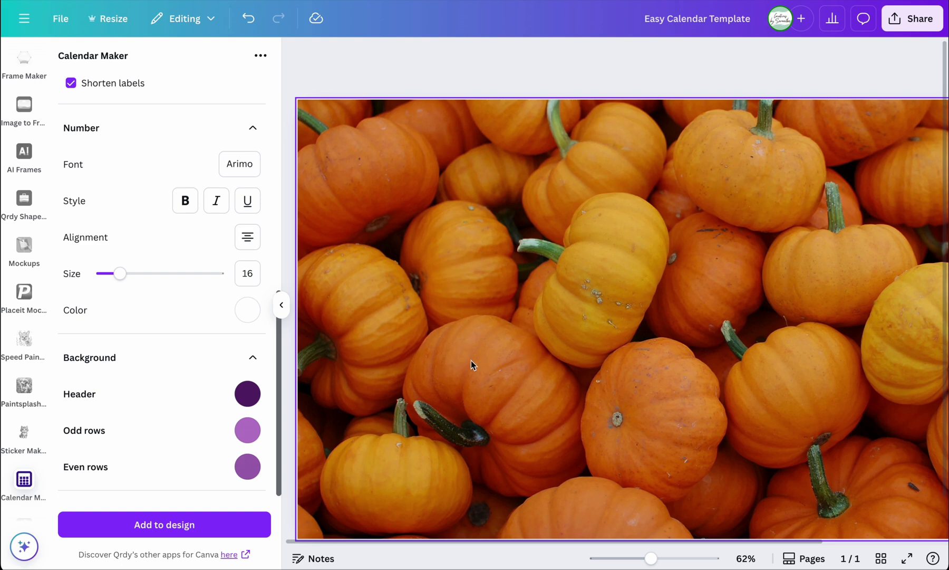
- Set the calendar header's background to the custom brown #B77D46
click(246, 395)
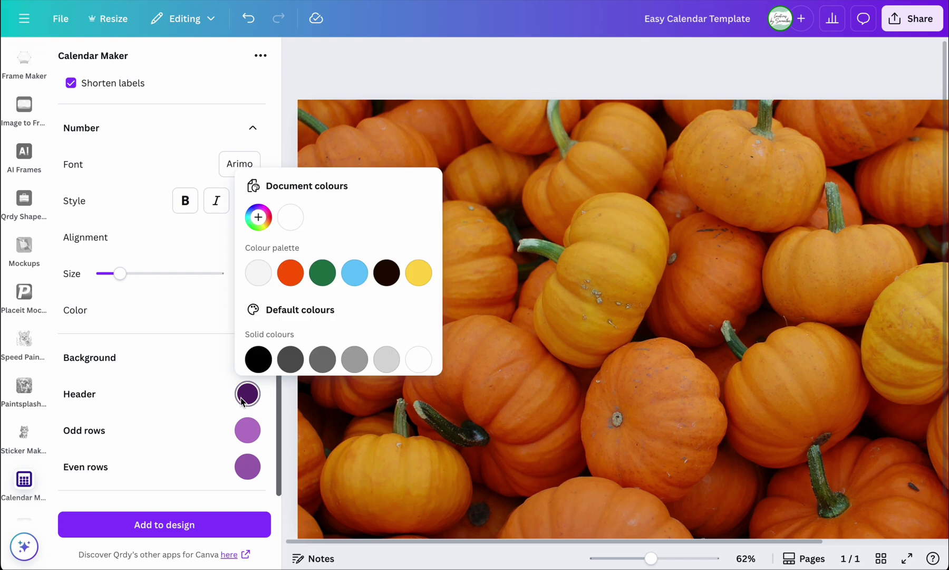
scroll(268, 319, down, 2)
scroll(263, 295, up, 2)
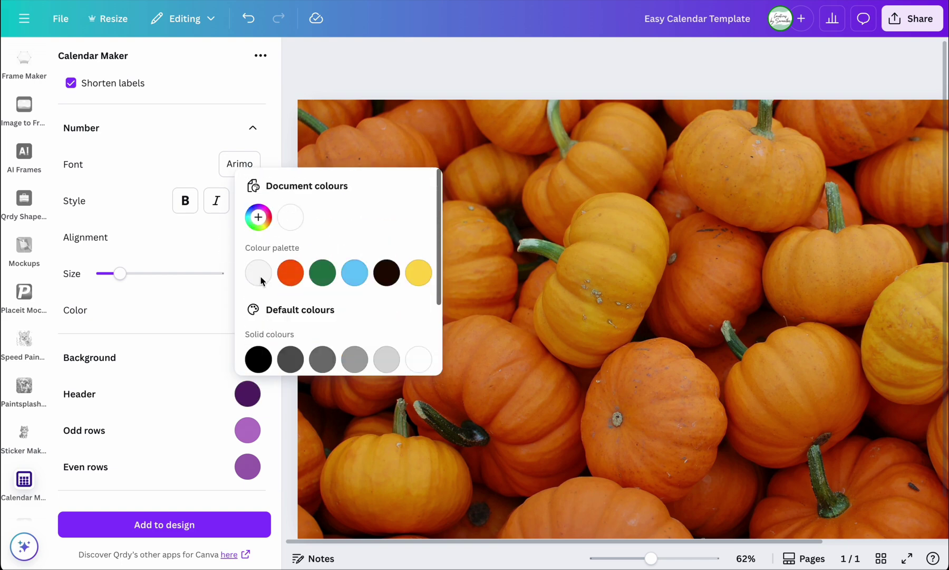
click(259, 217)
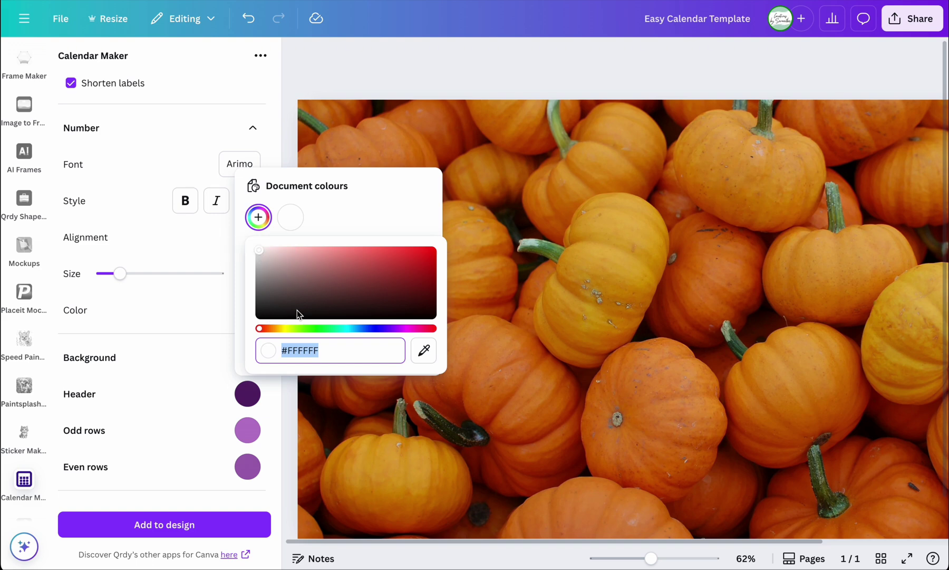
drag(269, 328, 274, 329)
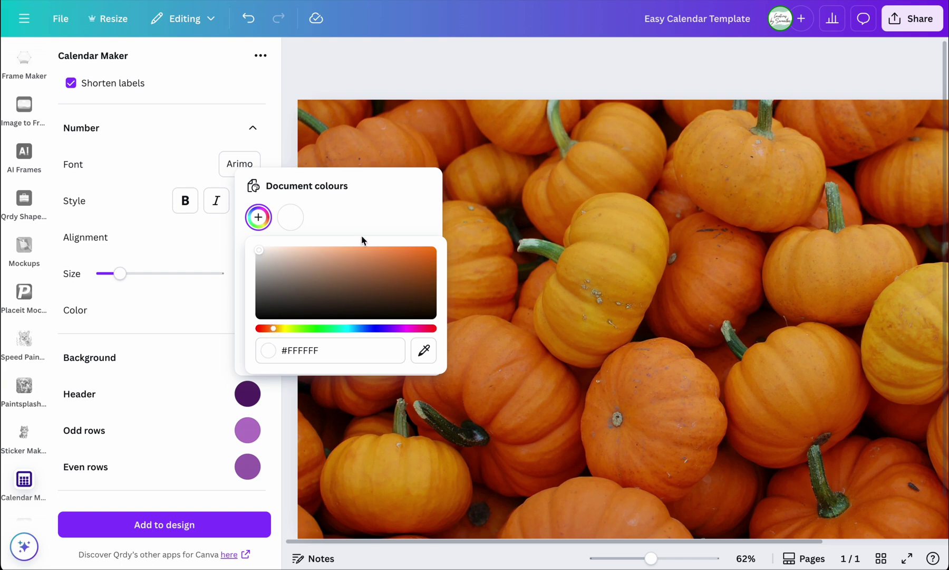
click(356, 263)
click(355, 262)
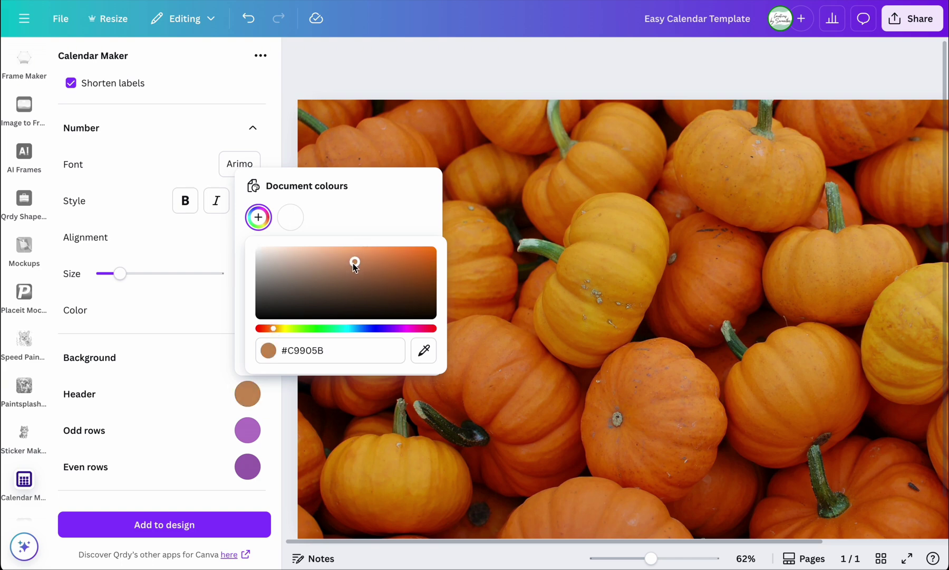
drag(355, 262, 367, 266)
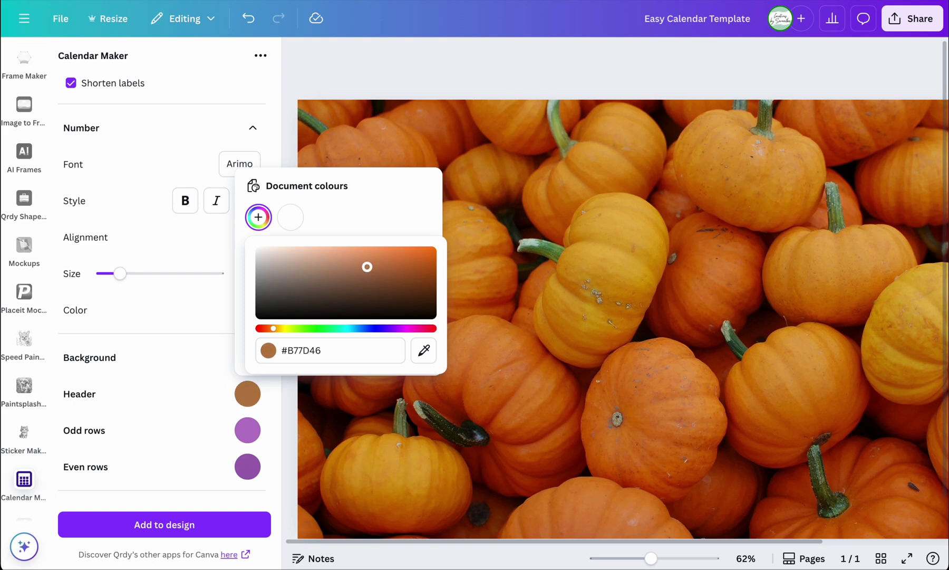
click(244, 323)
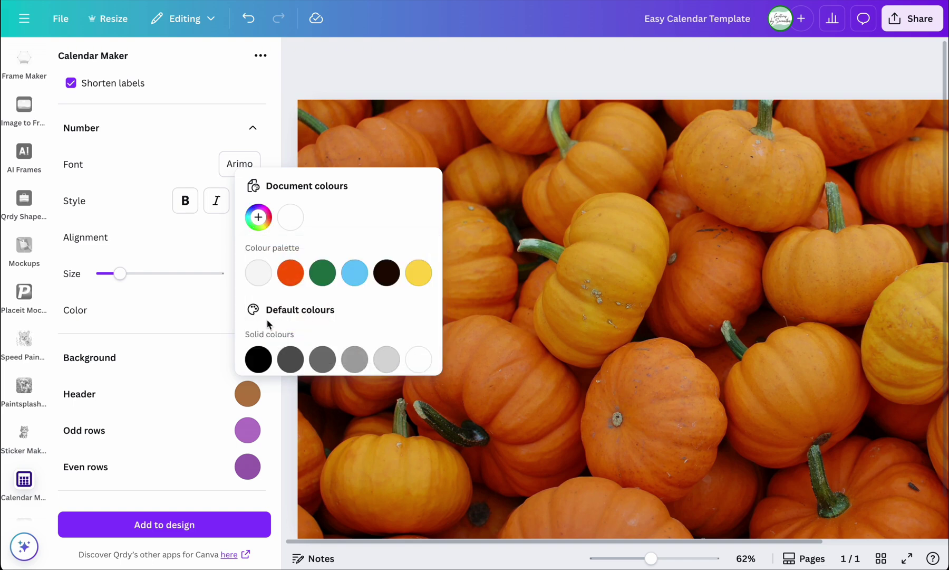
click(221, 437)
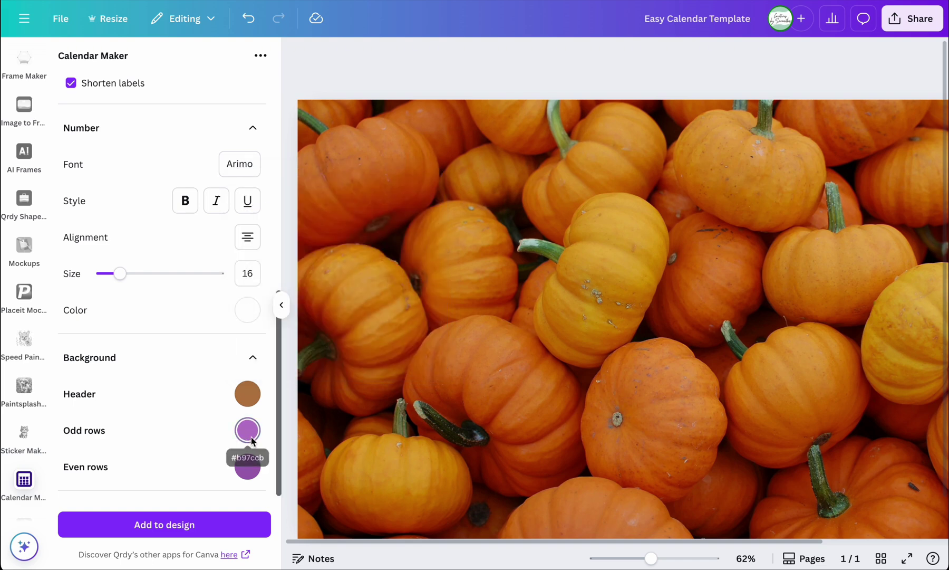
- Examine the colour choices offered for the odd rows and header backgrounds, including the header's custom colour code
click(252, 439)
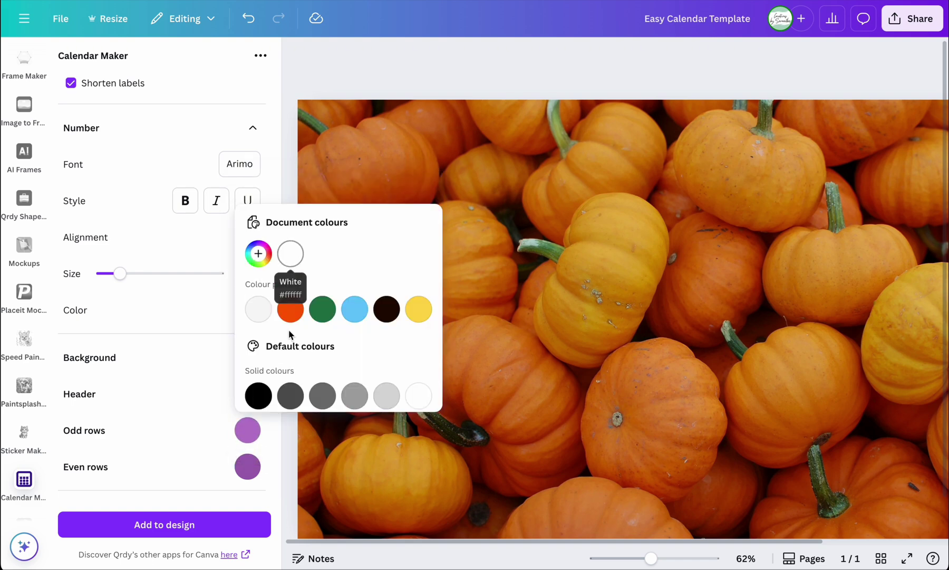
scroll(285, 339, down, 3)
scroll(285, 339, up, 3)
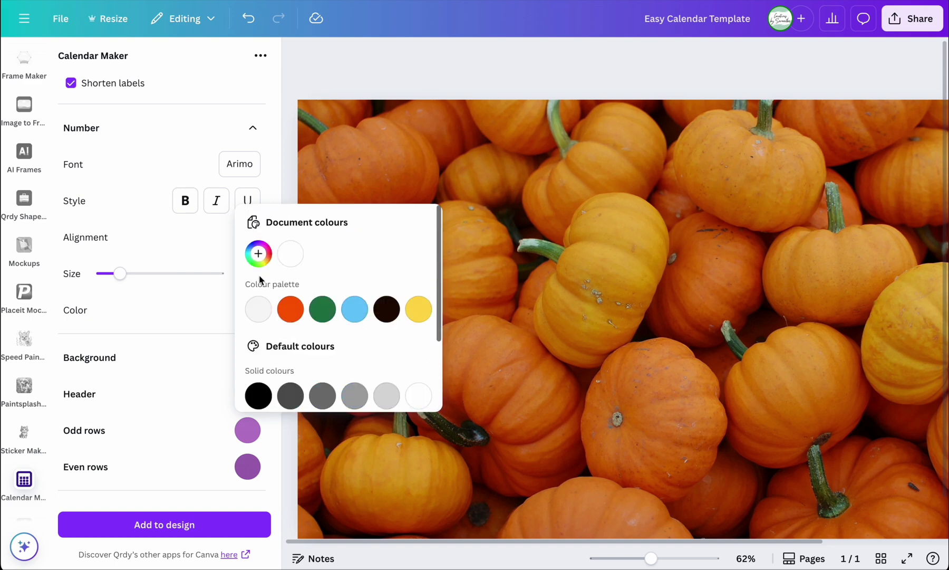
click(199, 413)
click(248, 394)
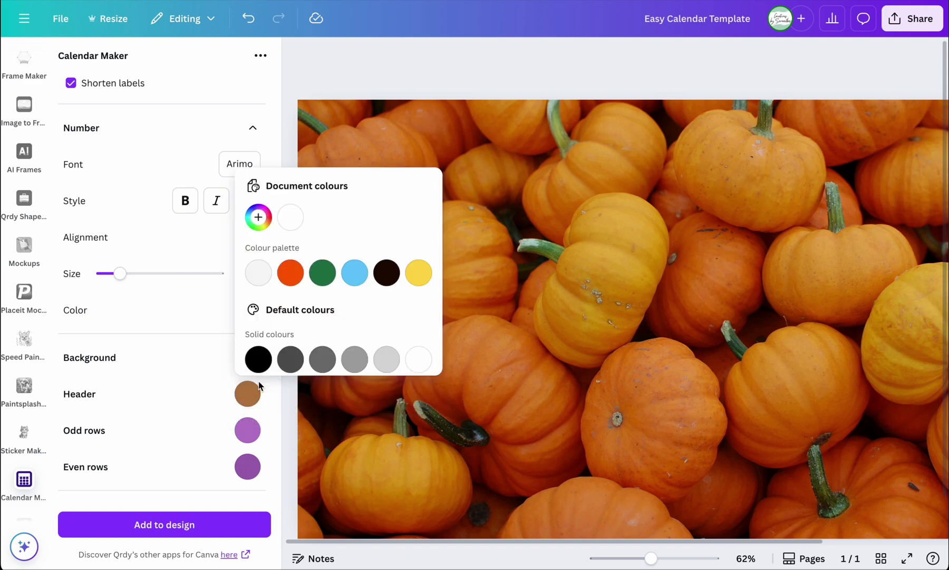
scroll(346, 308, down, 3)
scroll(344, 311, up, 1)
scroll(344, 310, up, 2)
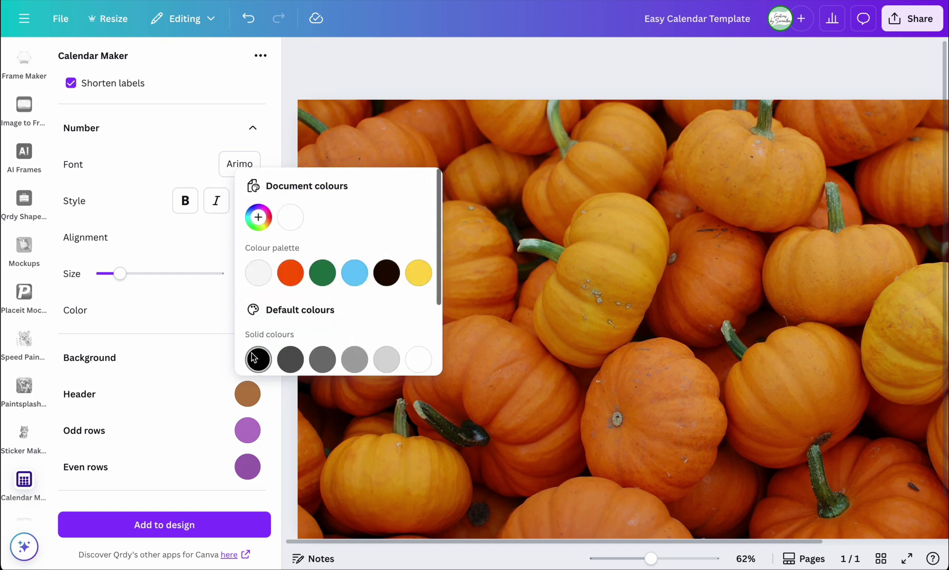
click(220, 377)
click(247, 394)
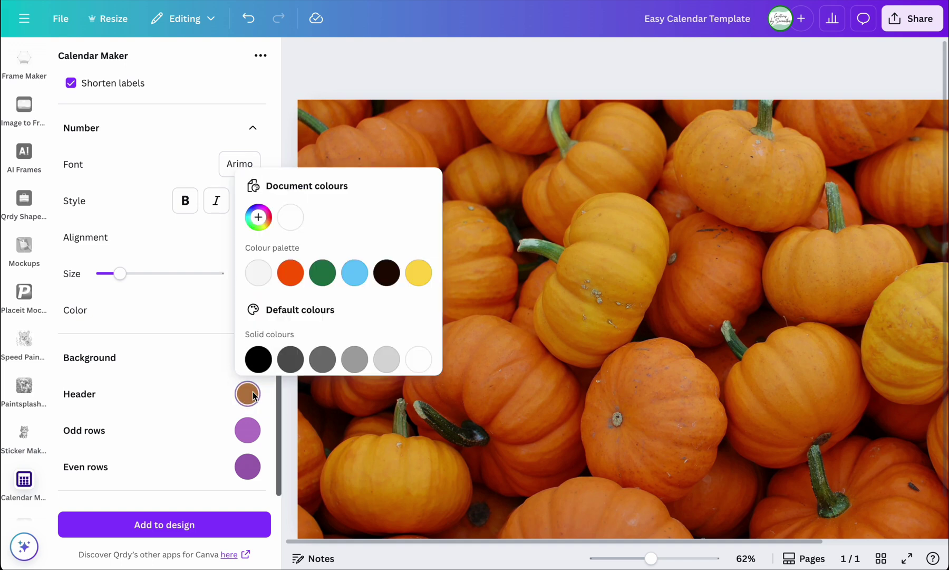
click(258, 217)
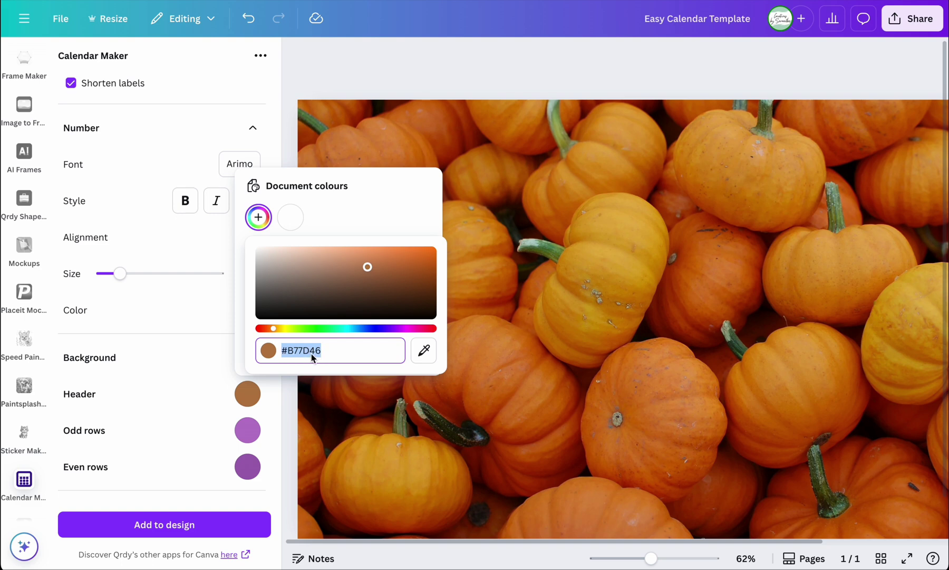
click(328, 358)
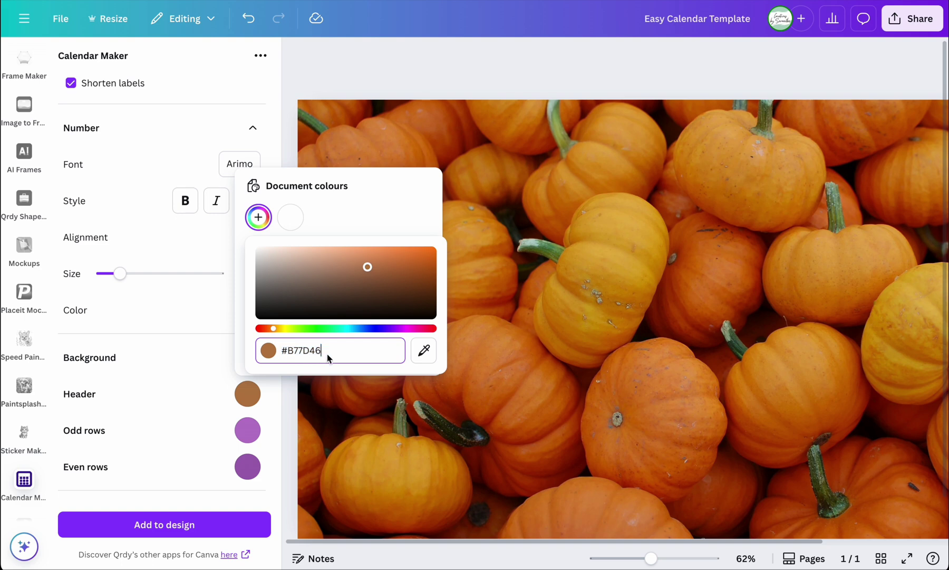
click(212, 397)
- Set the odd rows' background to the custom light orange #E7A76A
click(252, 425)
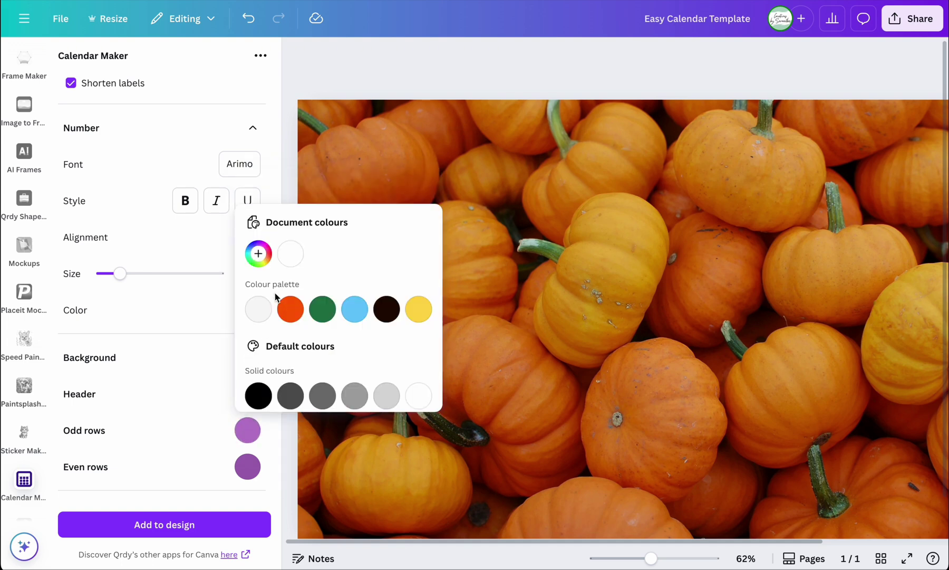
click(259, 254)
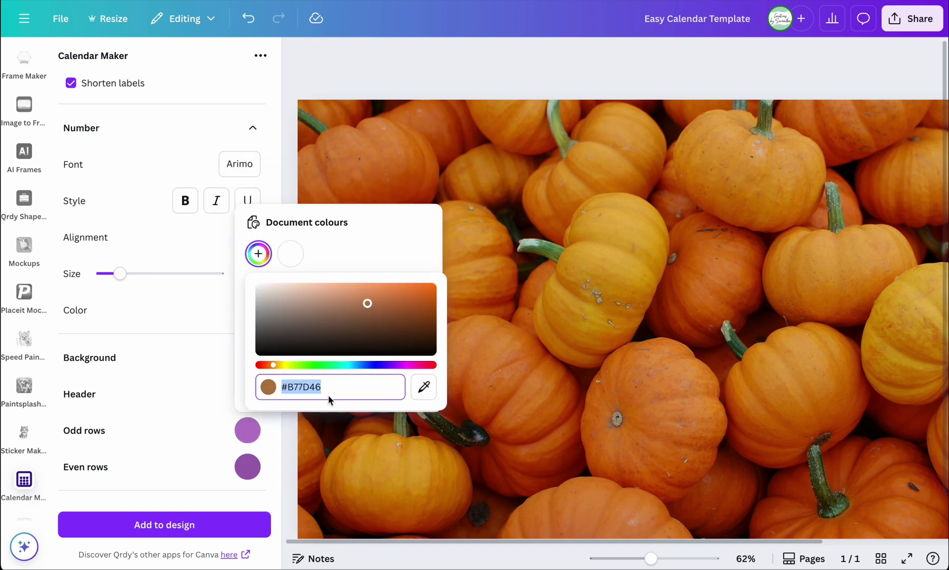
click(368, 305)
drag(367, 303, 353, 289)
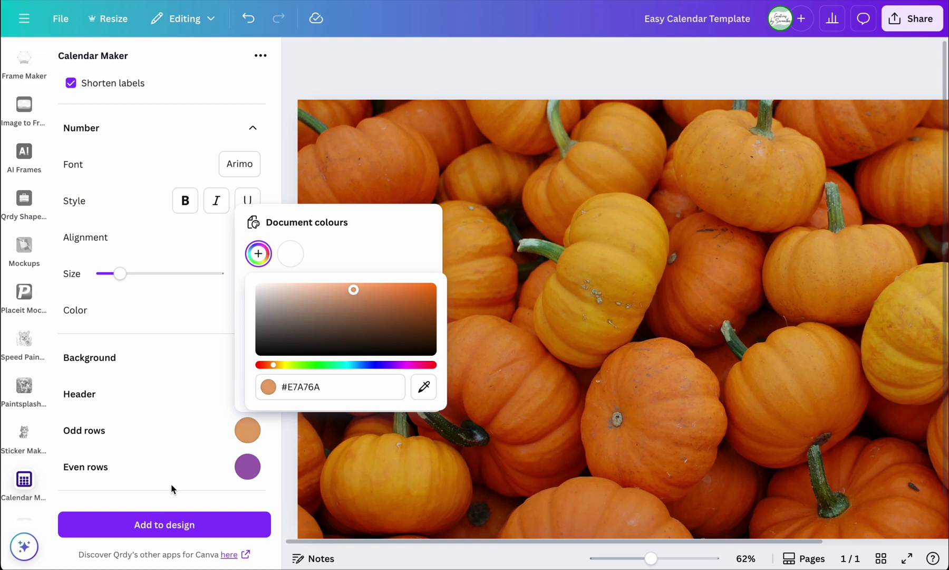
click(207, 465)
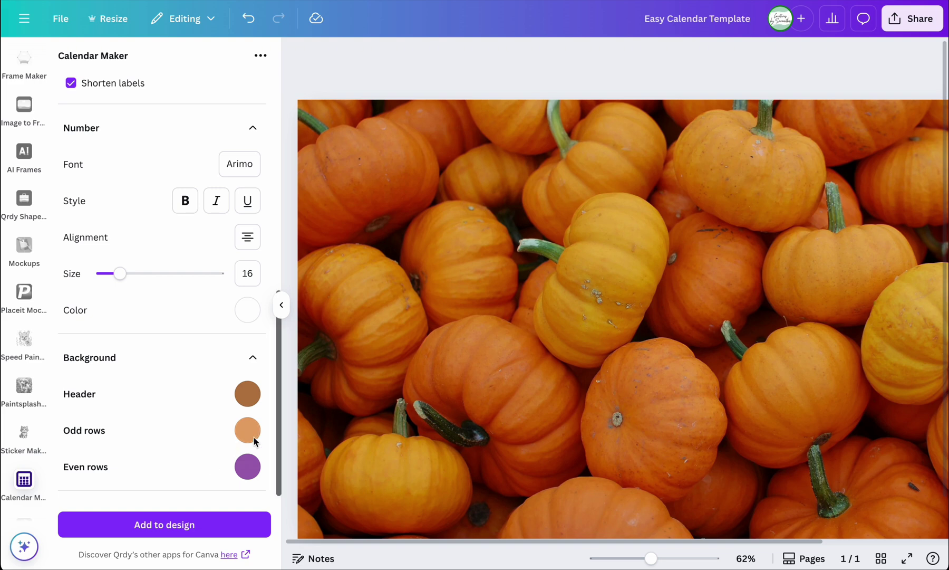
- Set the even rows' background to the custom light orange #E5A66A
click(248, 467)
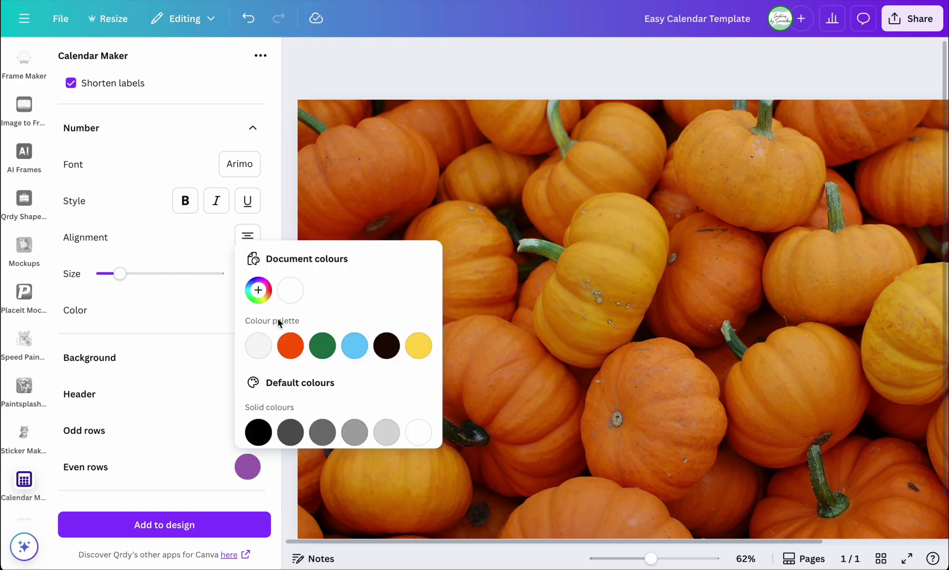
click(258, 297)
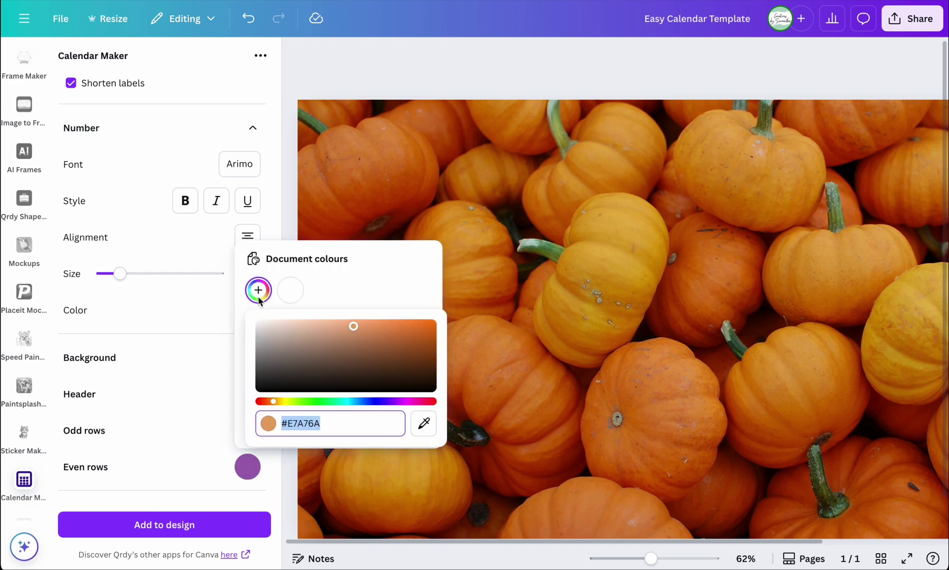
click(214, 463)
click(247, 466)
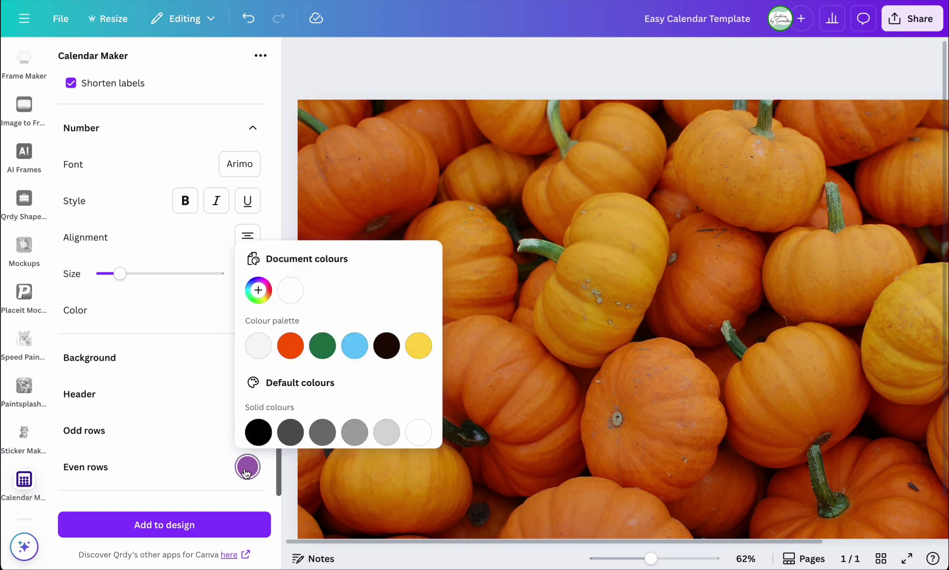
click(269, 285)
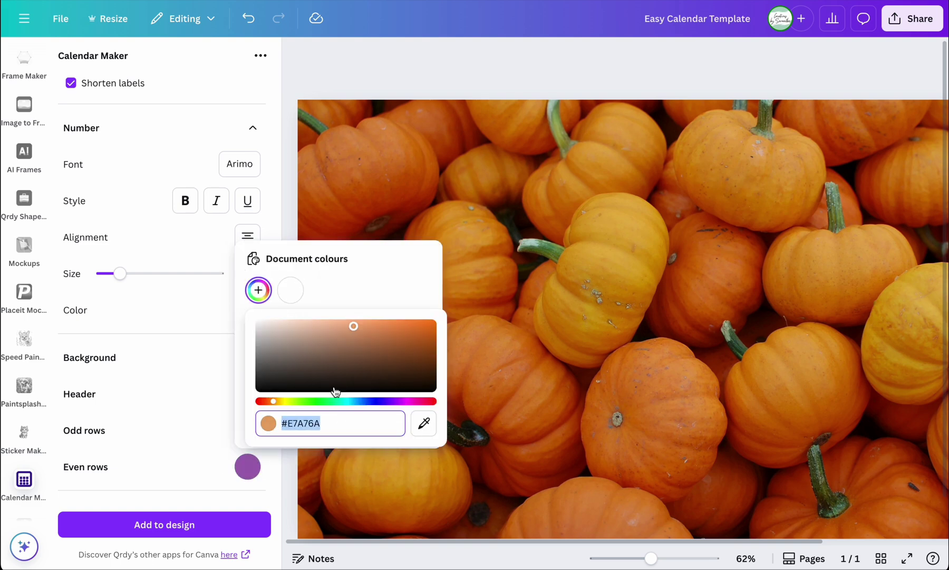
click(353, 326)
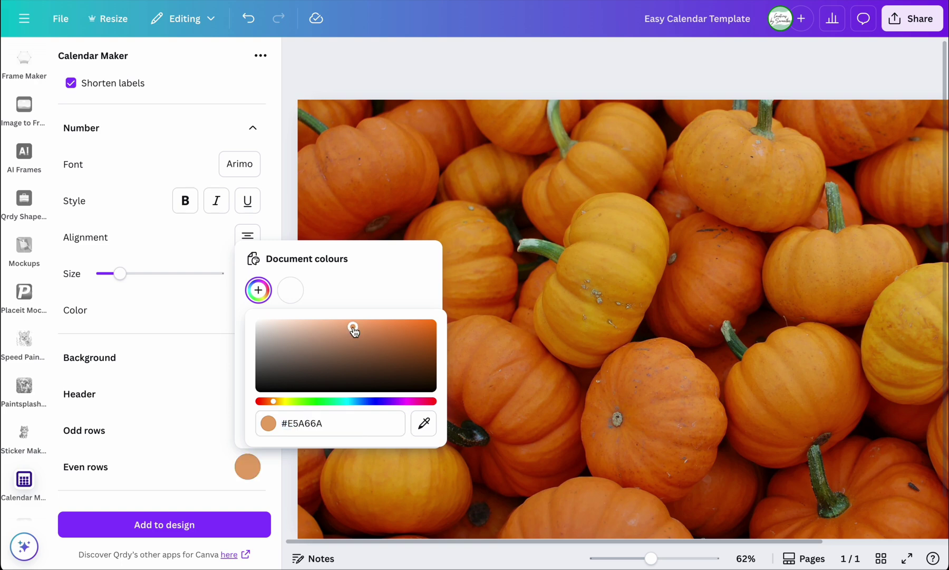
click(221, 445)
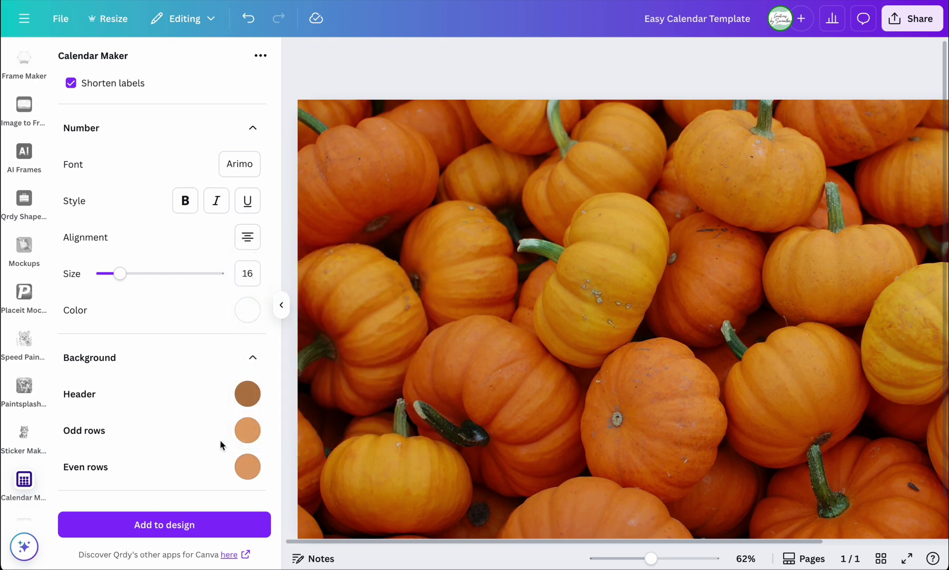
- Compare the custom background colours of the calendar's odd and even rows
click(251, 431)
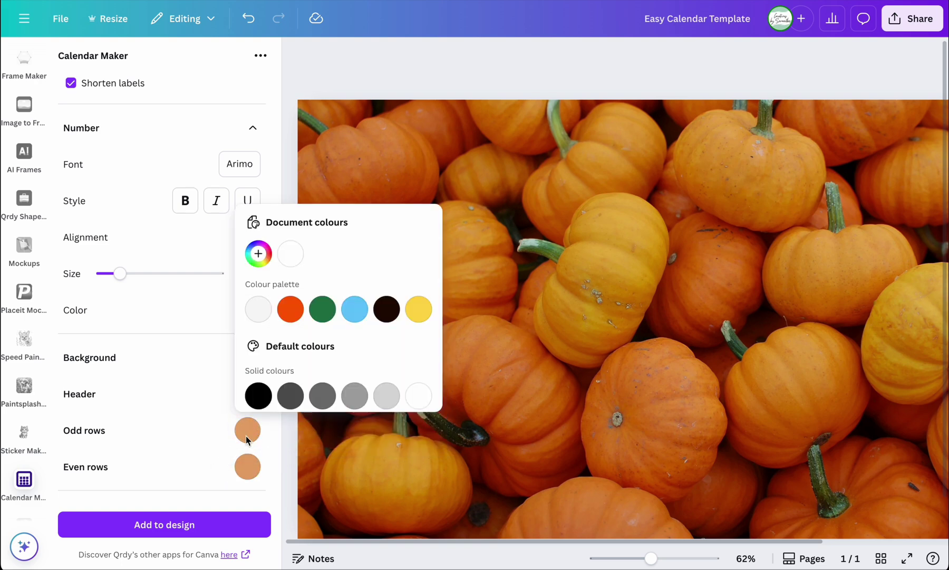
click(250, 431)
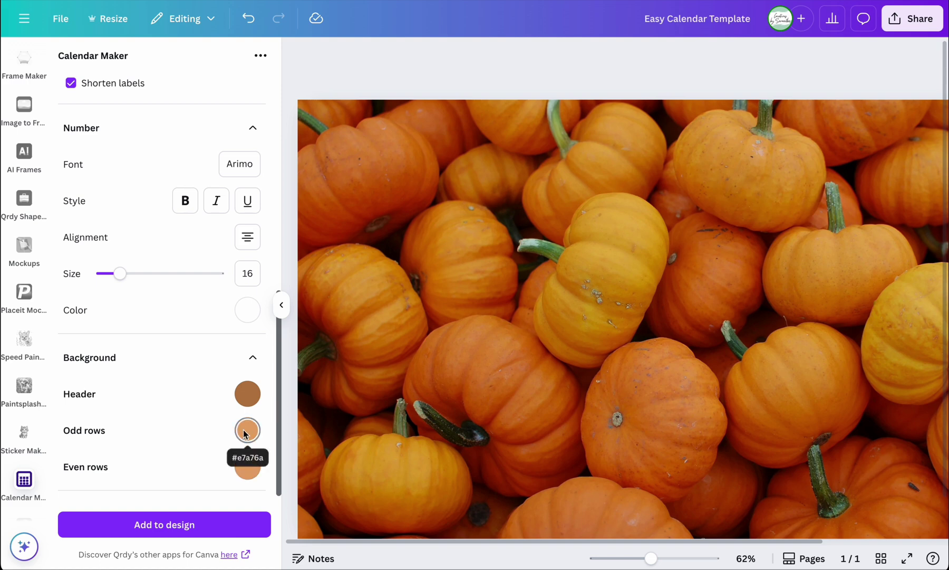
click(246, 471)
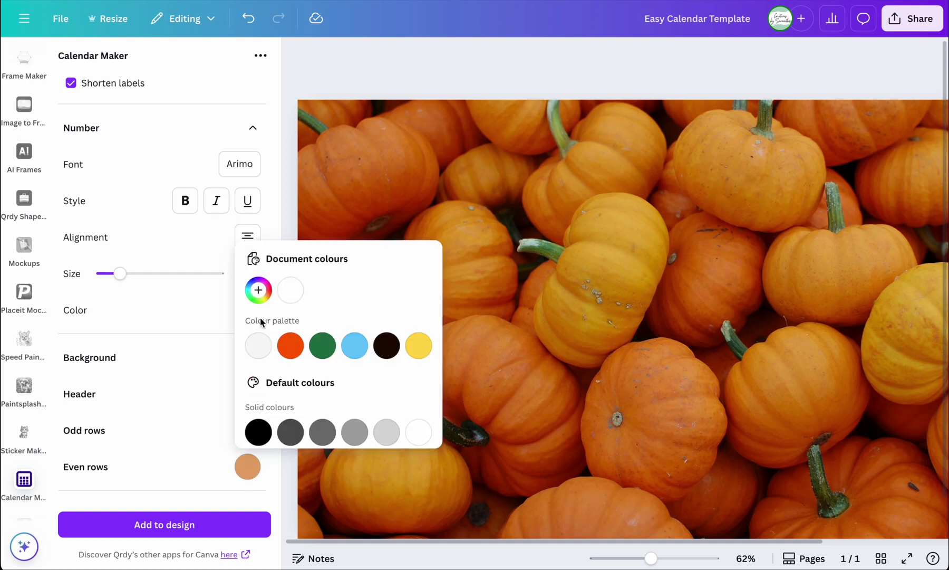
click(210, 469)
click(248, 430)
click(258, 254)
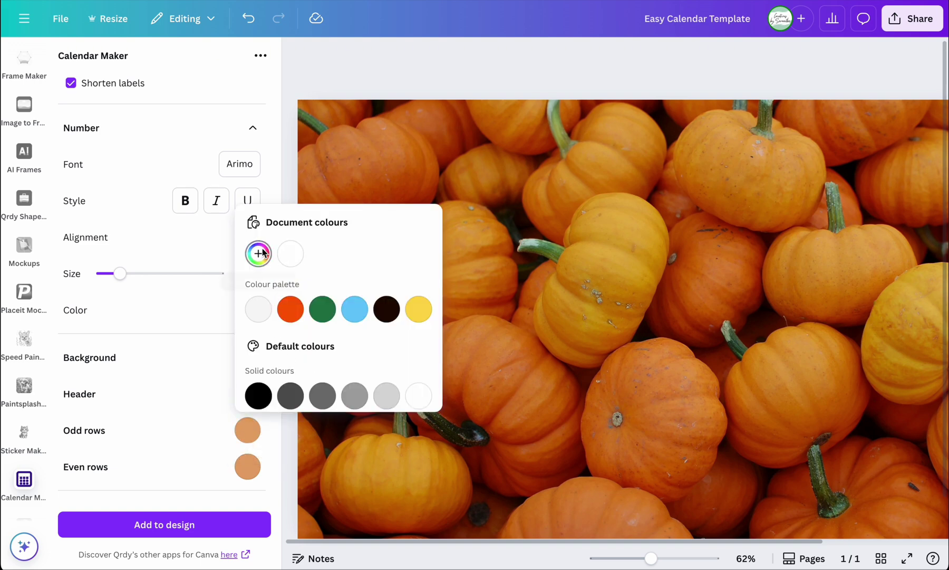
click(257, 464)
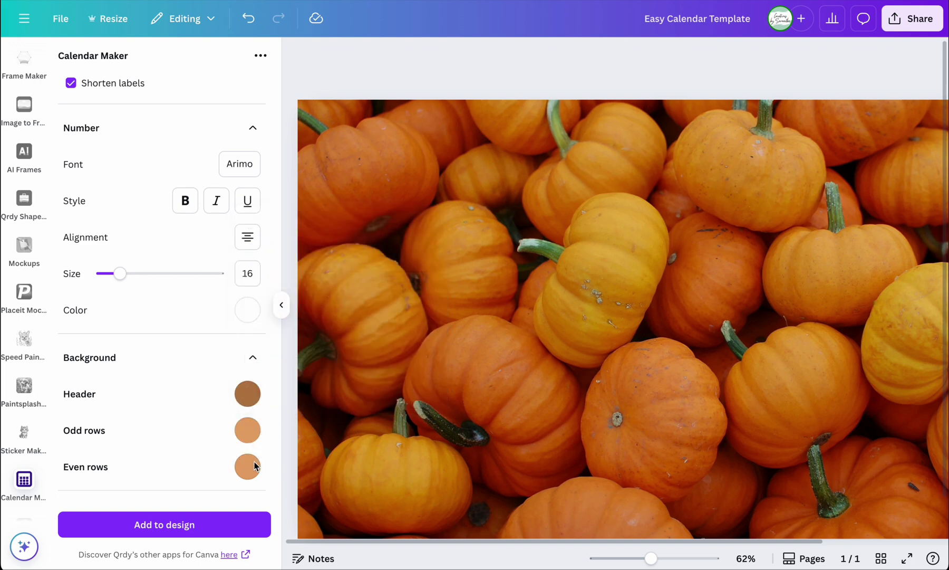
click(248, 469)
click(258, 290)
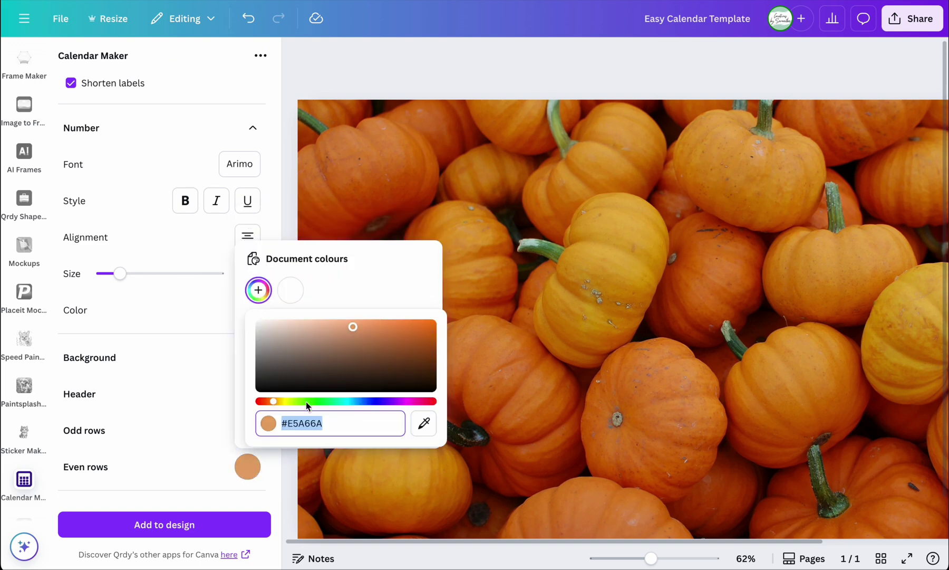
key(Escape)
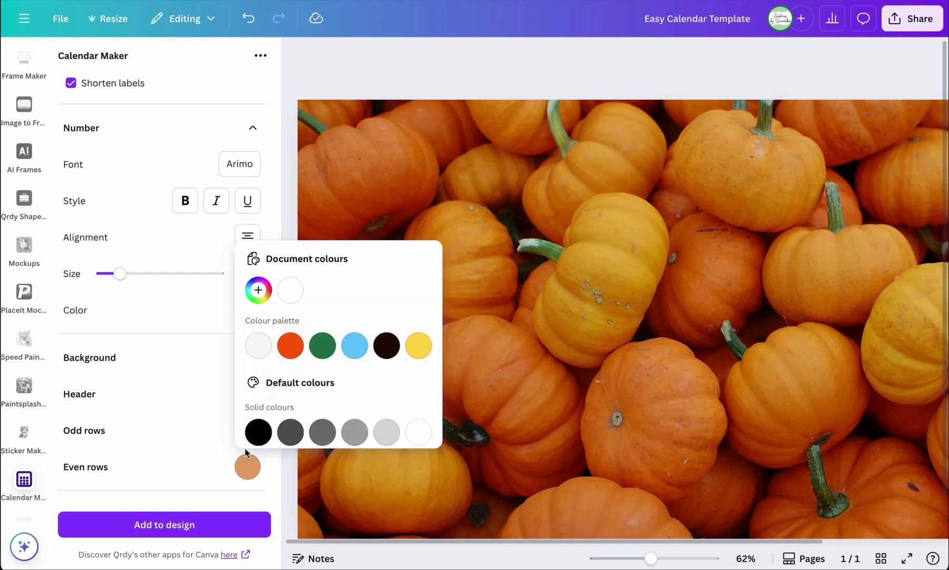
- Examine the custom colour code and the colour sampling option for the odd rows' background
click(229, 469)
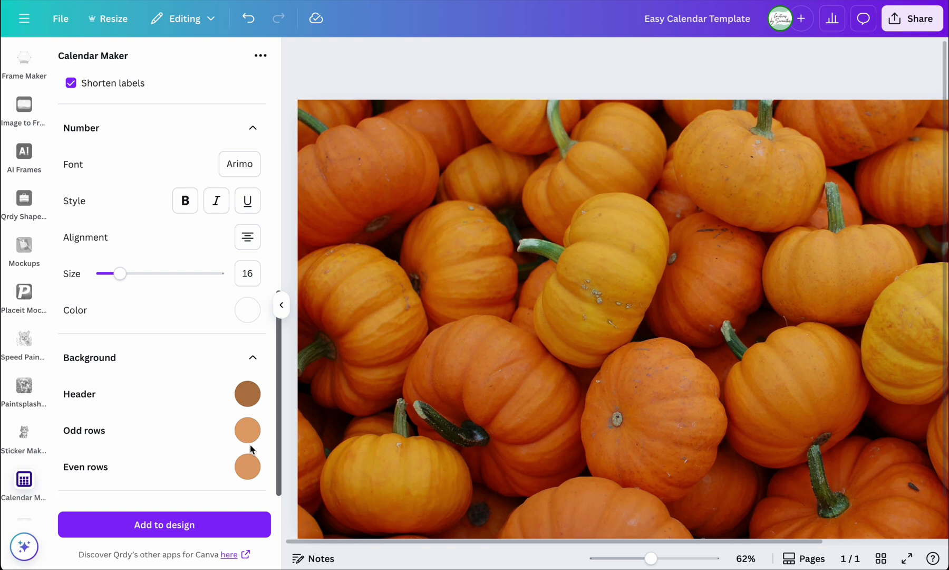
click(248, 428)
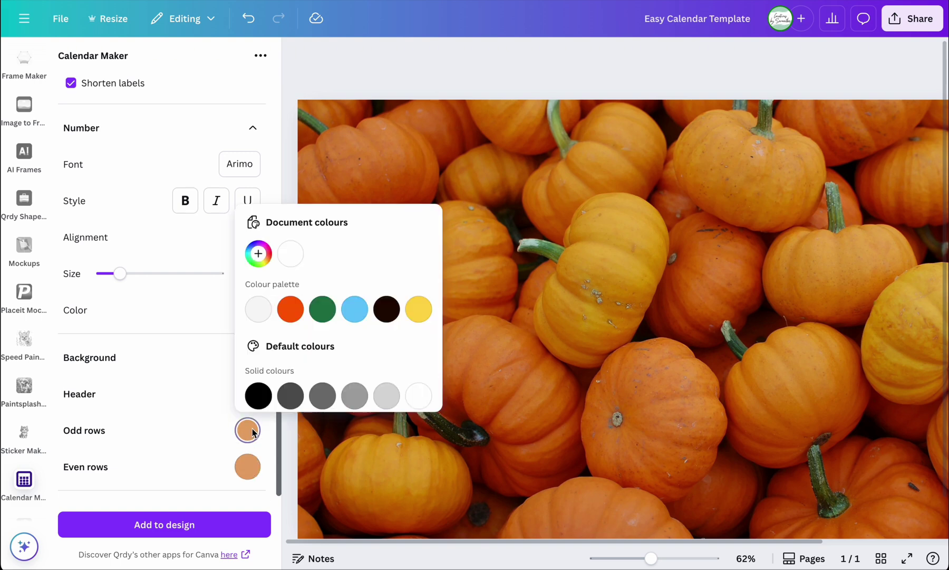
click(259, 254)
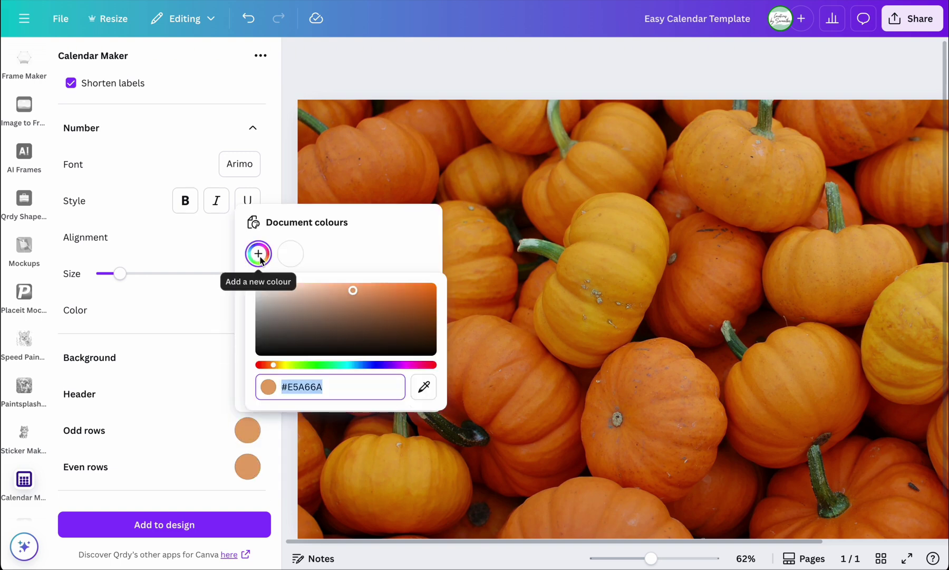
click(244, 439)
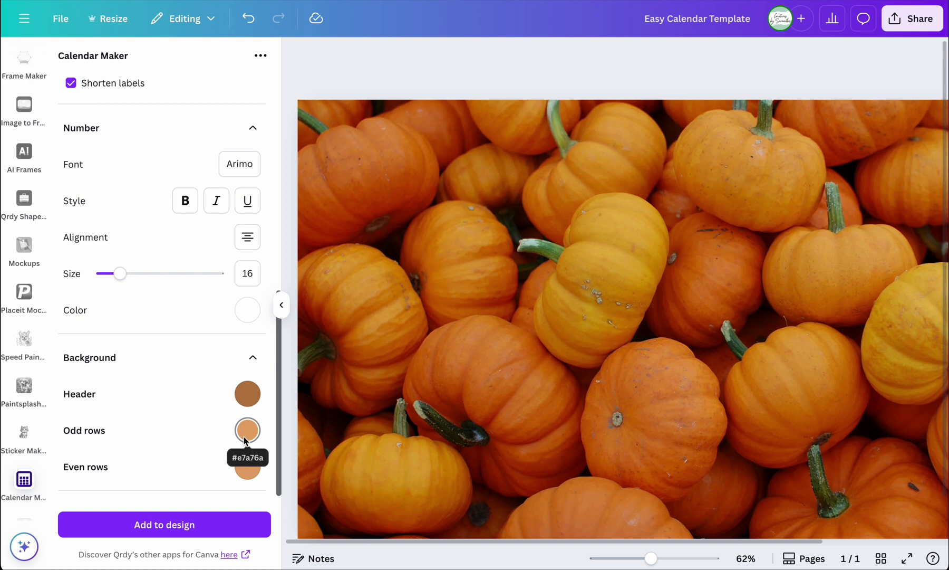
click(244, 439)
click(258, 254)
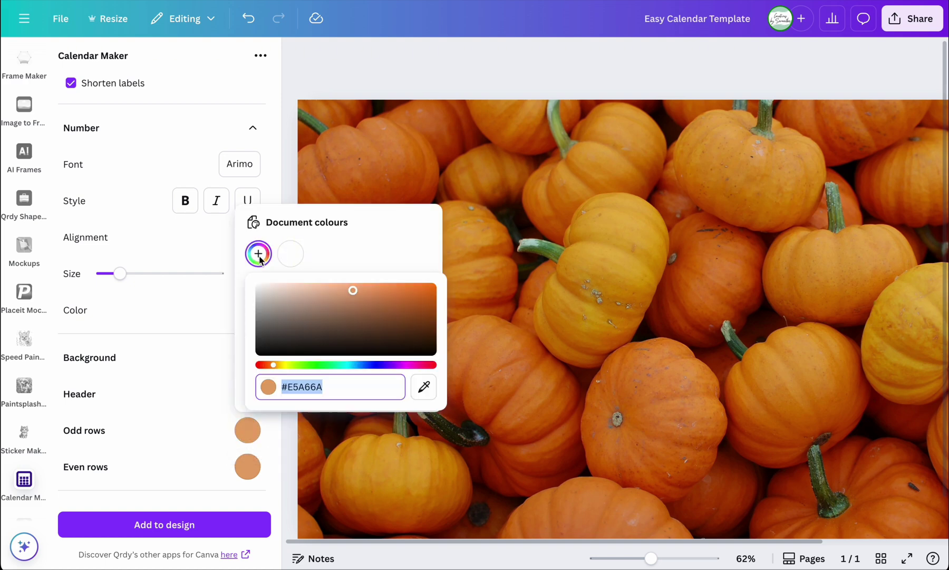
triple_click(319, 387)
click(357, 400)
triple_click(356, 395)
click(356, 395)
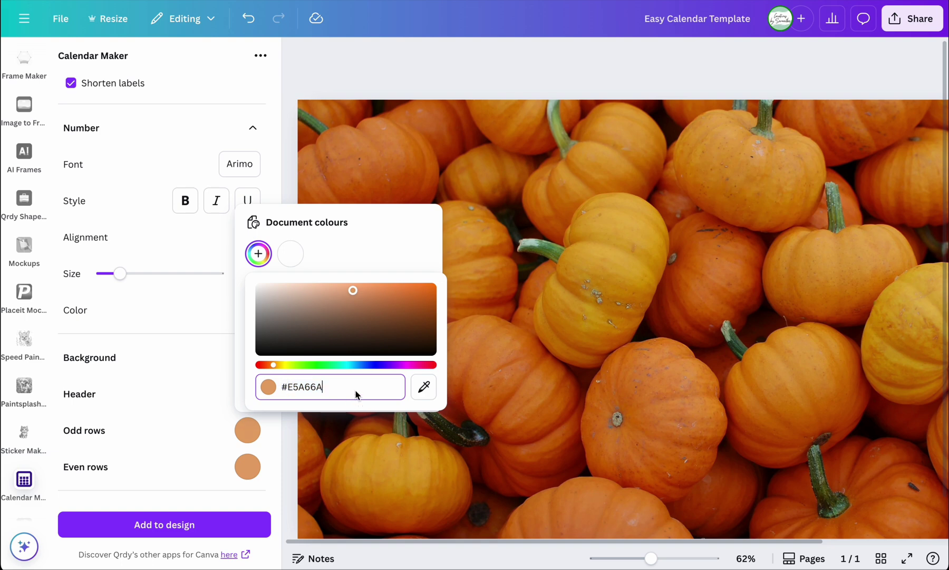
click(424, 388)
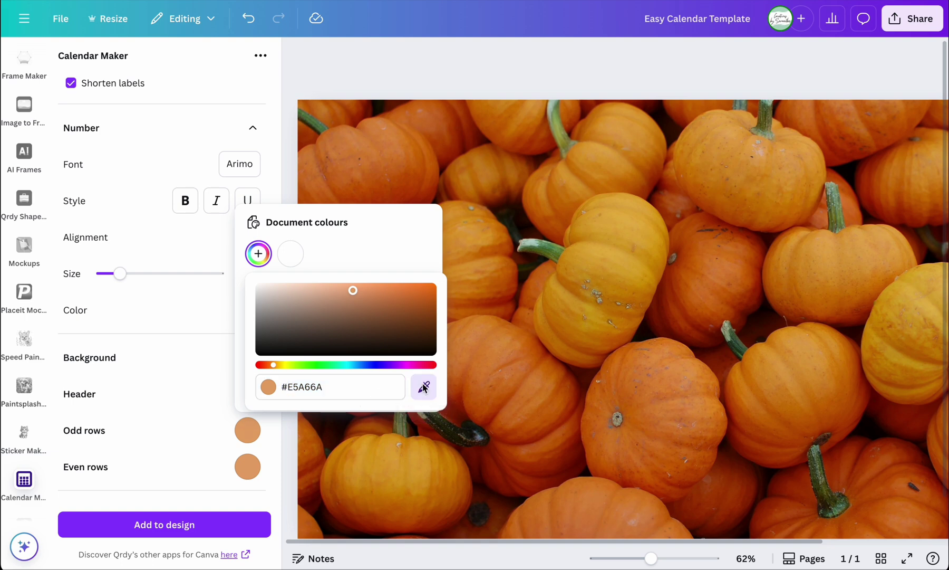
key(Escape)
triple_click(362, 398)
key(Escape)
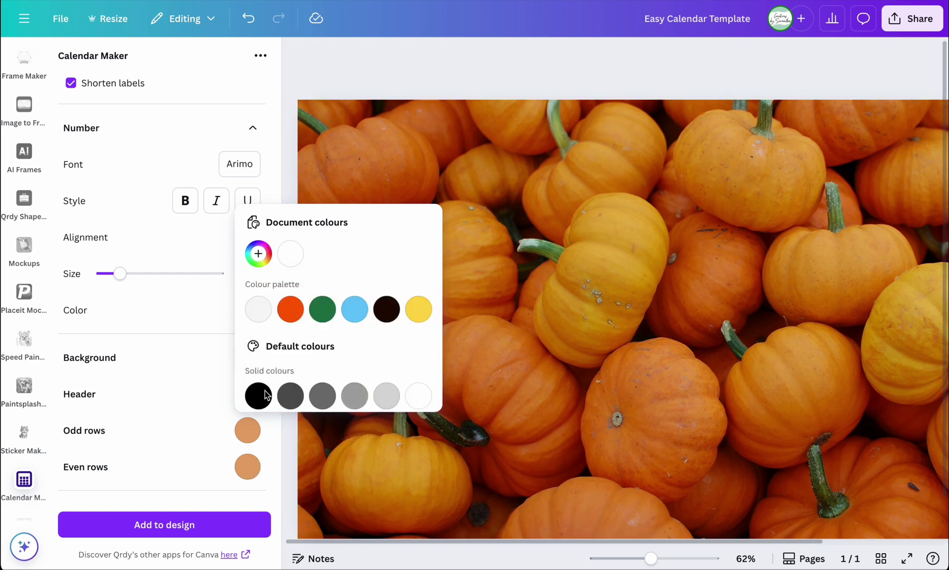
click(255, 459)
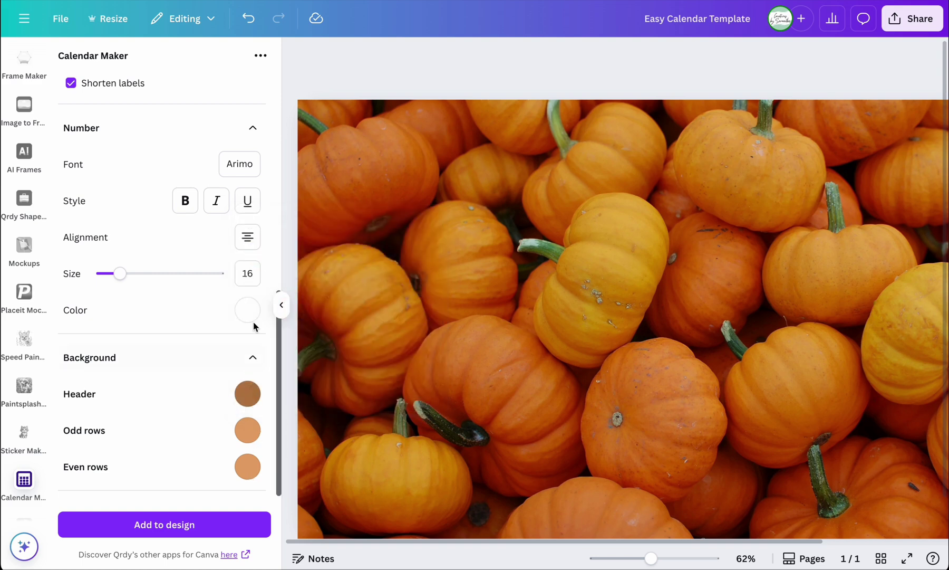
- Copy the even rows' custom colour code and change their background to white
click(246, 469)
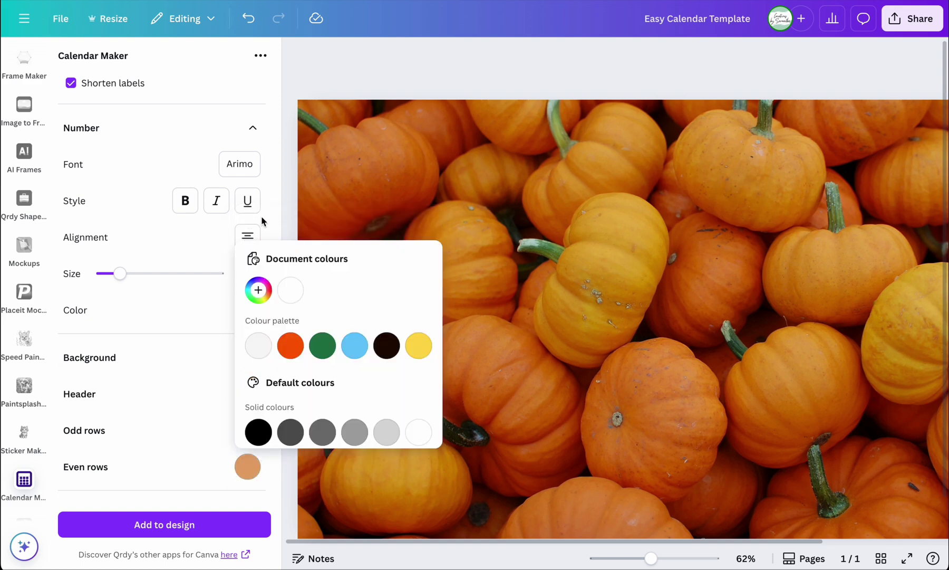
click(258, 291)
key(ctrl+c)
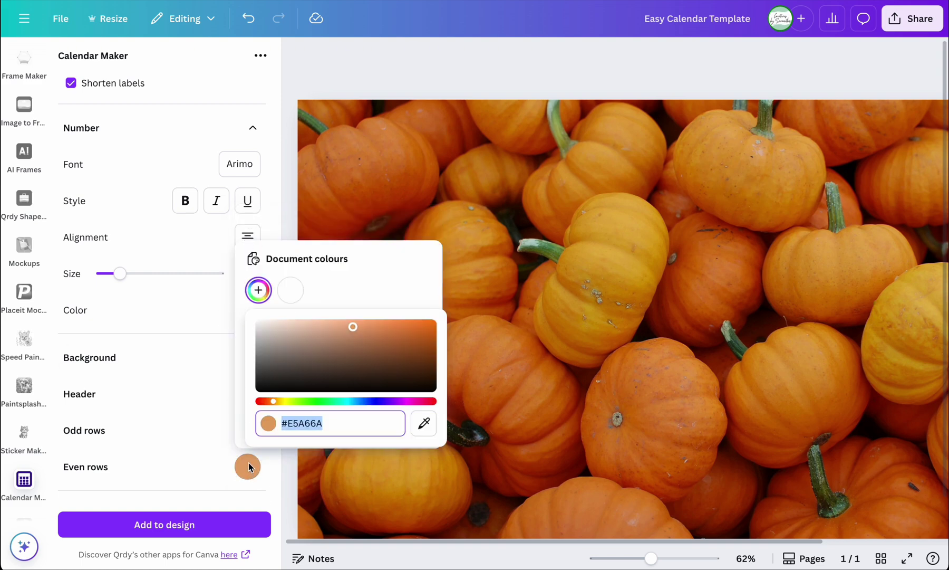
click(290, 293)
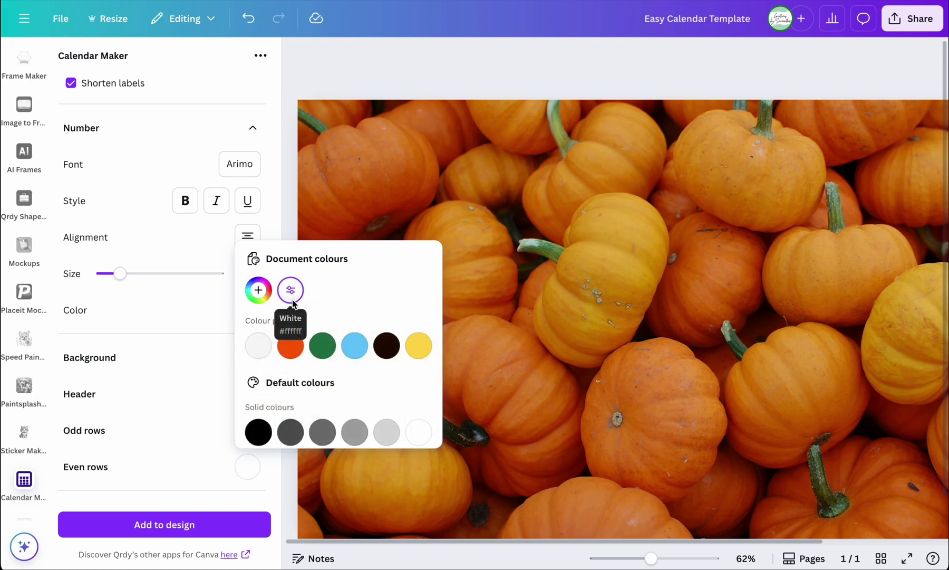
- Set the even rows' background to the copied custom light orange #E5A66A
click(258, 289)
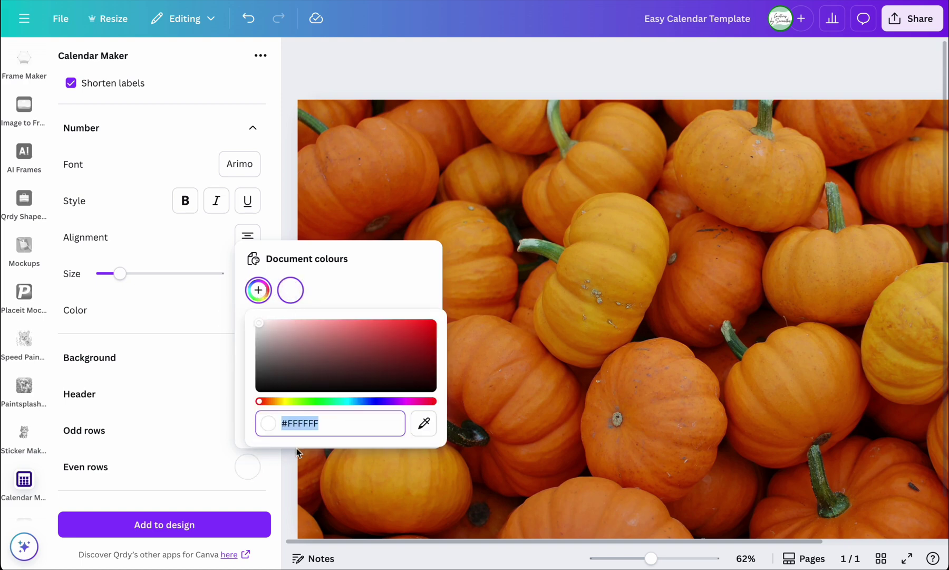
key(ctrl+v)
click(207, 464)
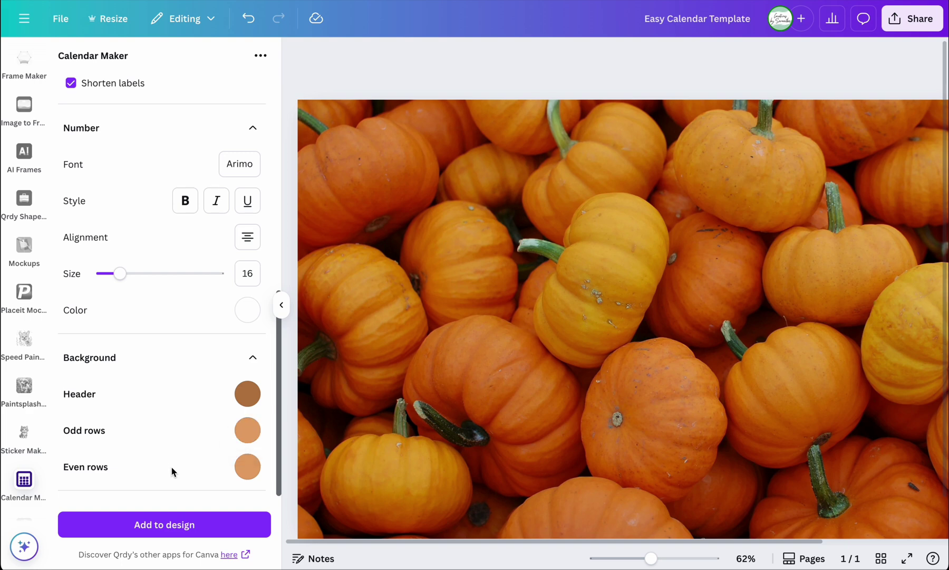
- Review the October 2025 calendar settings and add the calendar to the design
scroll(173, 467, up, 10)
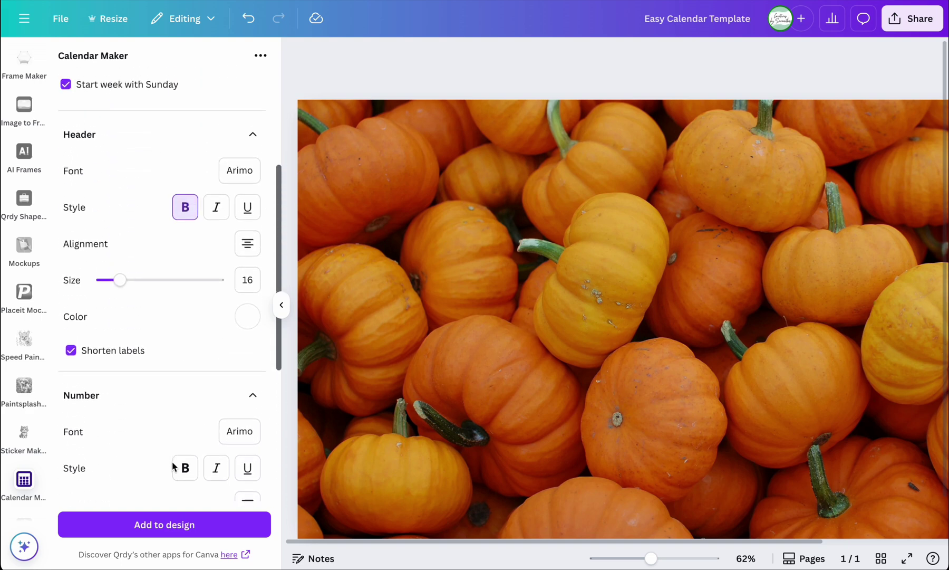
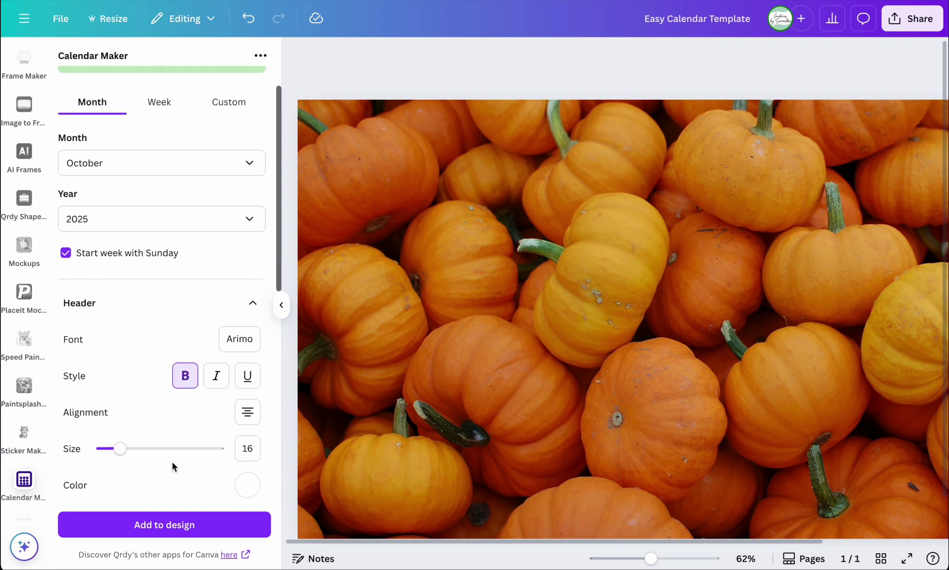
scroll(172, 466, up, 1)
scroll(173, 466, down, 6)
scroll(172, 466, down, 3)
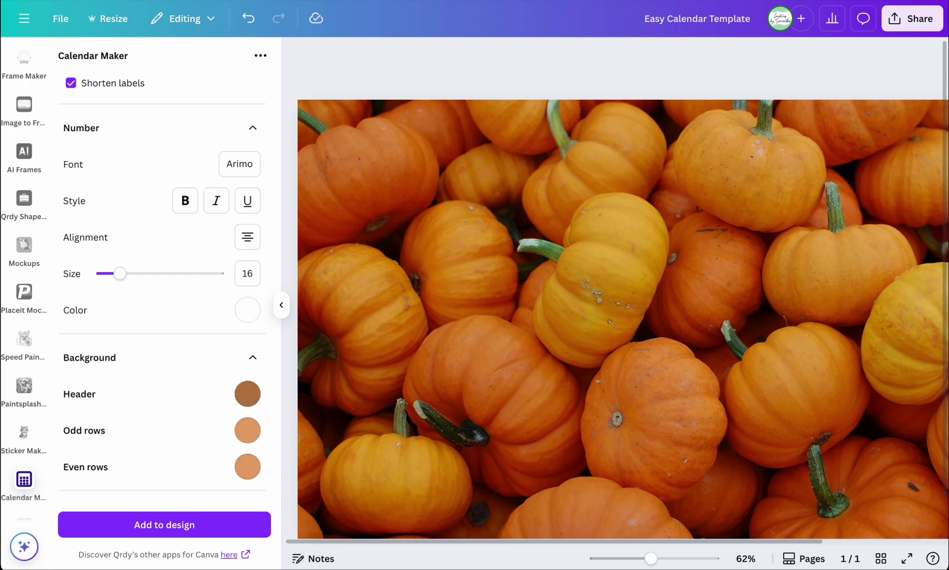
click(170, 526)
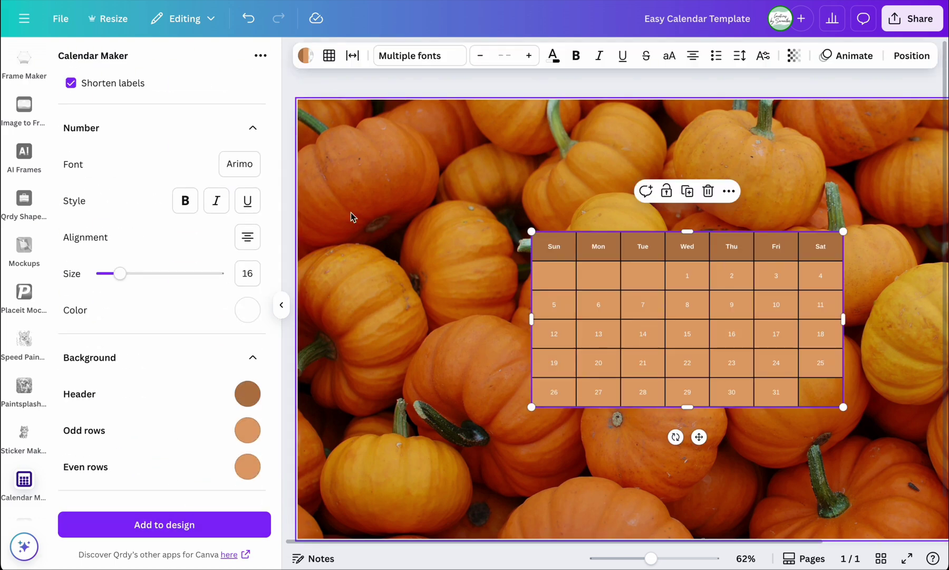
- Enlarge the calendar to cover most of the pumpkin photo and centre it horizontally on the page
click(281, 305)
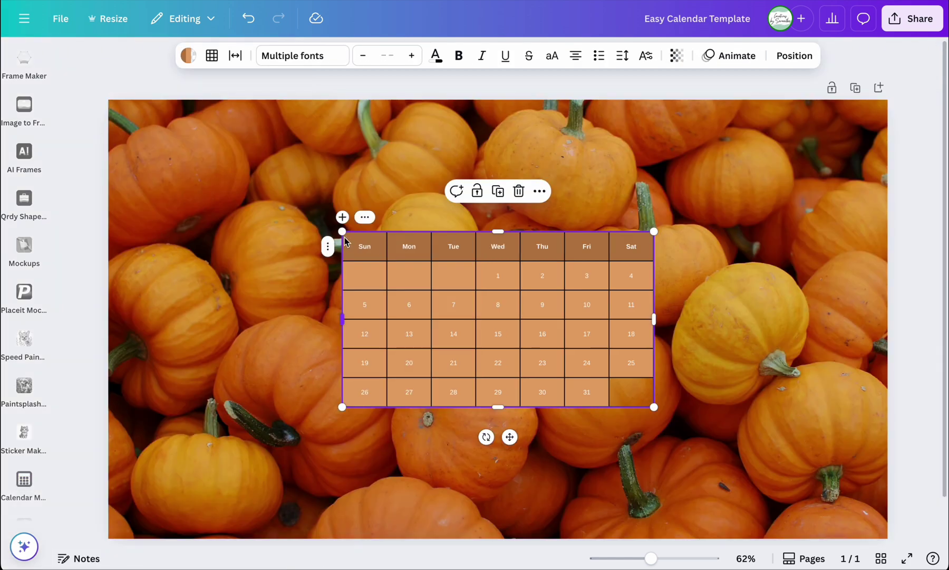
drag(343, 233, 165, 152)
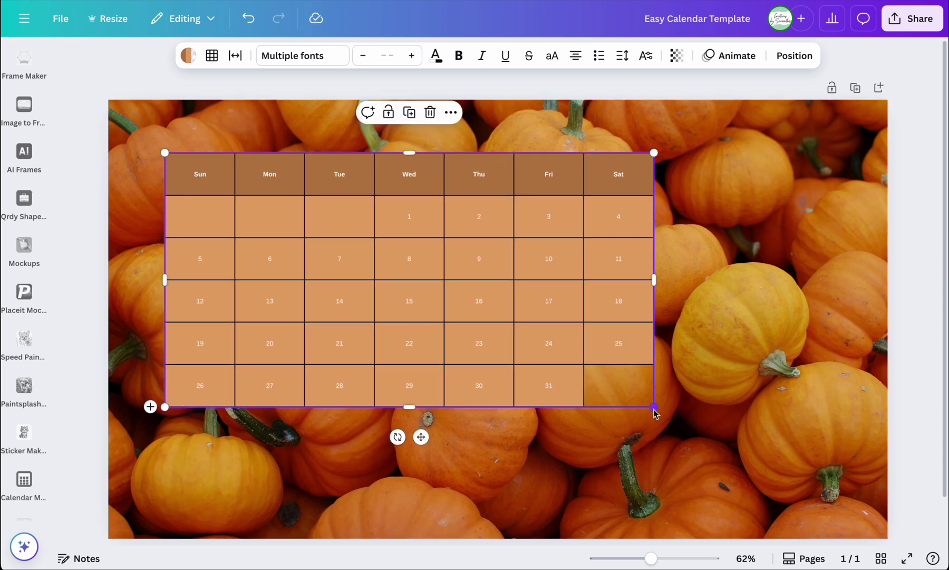
drag(654, 407, 810, 518)
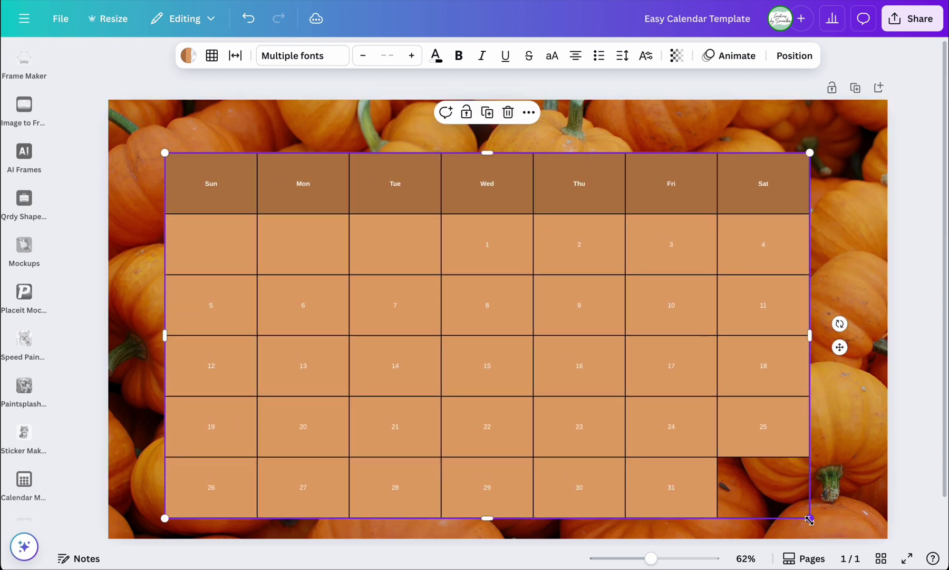
click(491, 323)
mouse_move(490, 322)
mouse_down()
mouse_move(515, 313)
mouse_move(506, 331)
mouse_move(514, 309)
mouse_move(481, 312)
mouse_move(502, 312)
mouse_move(495, 328)
mouse_move(502, 318)
mouse_up()
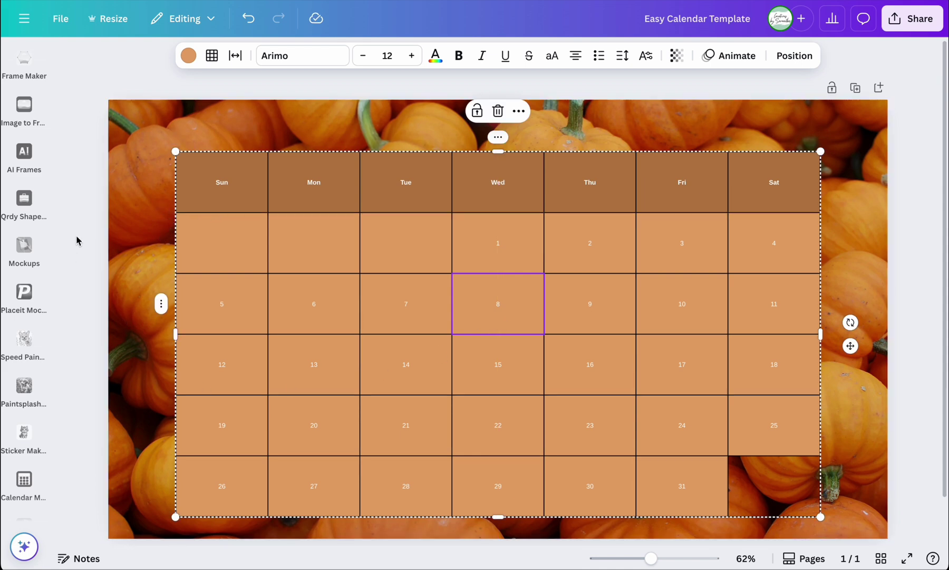
- Reopen the Calendar Maker settings, make the date numbers italic and add a second calendar to the design
scroll(30, 227, up, 5)
click(21, 389)
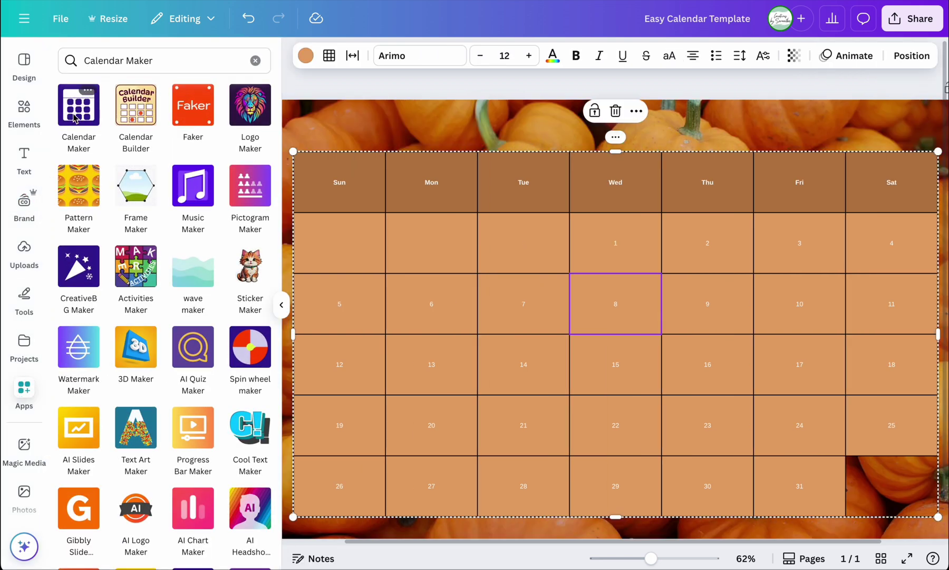
click(76, 117)
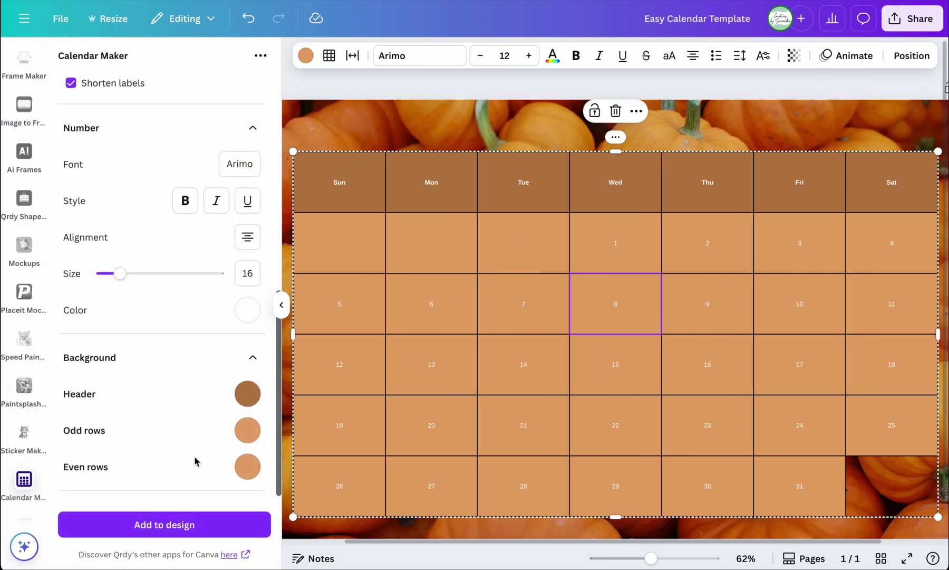
scroll(195, 460, up, 3)
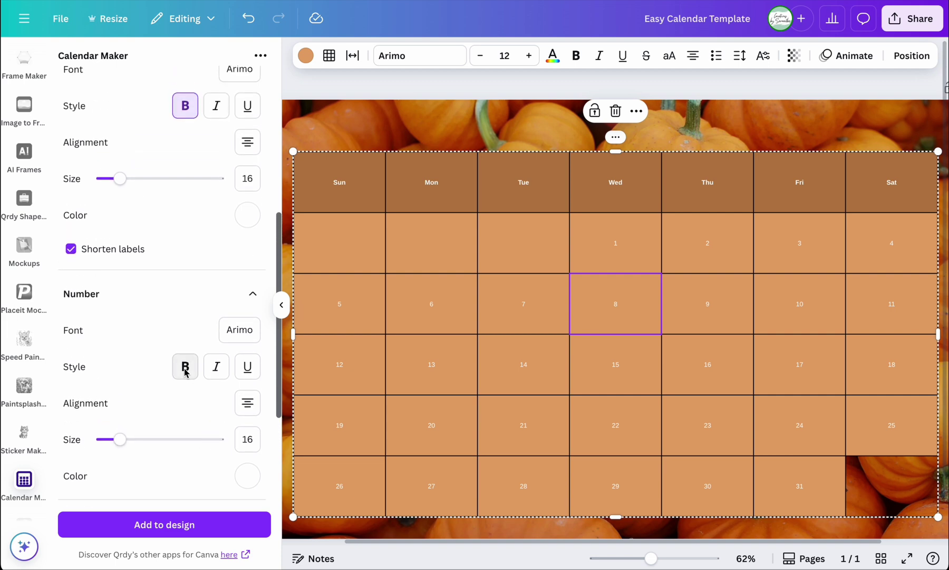
scroll(185, 371, down, 3)
scroll(184, 372, up, 10)
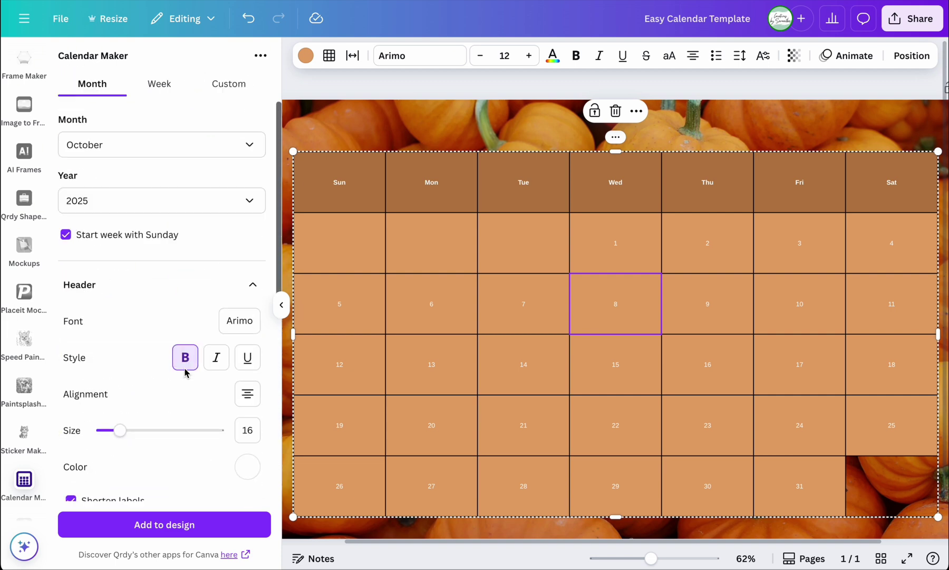
scroll(184, 371, down, 6)
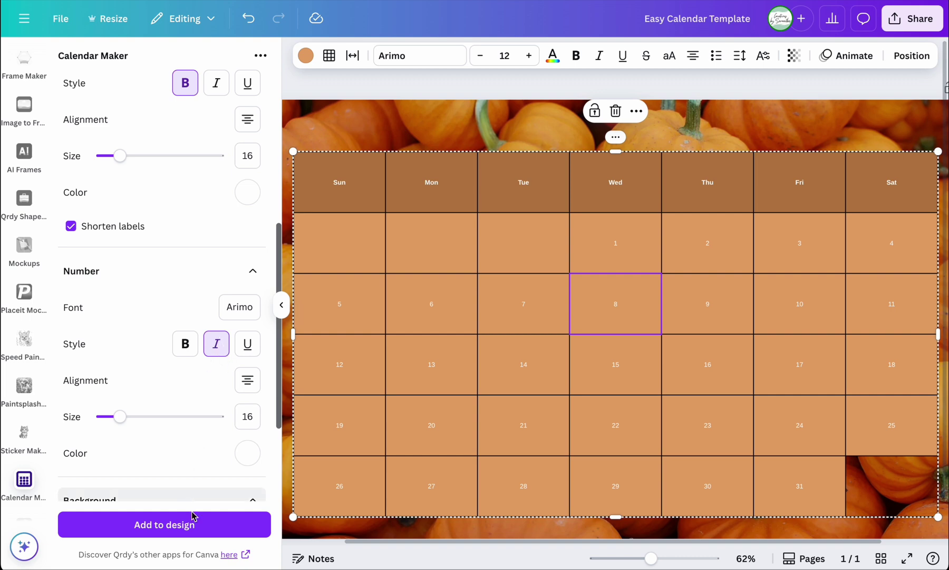
click(183, 525)
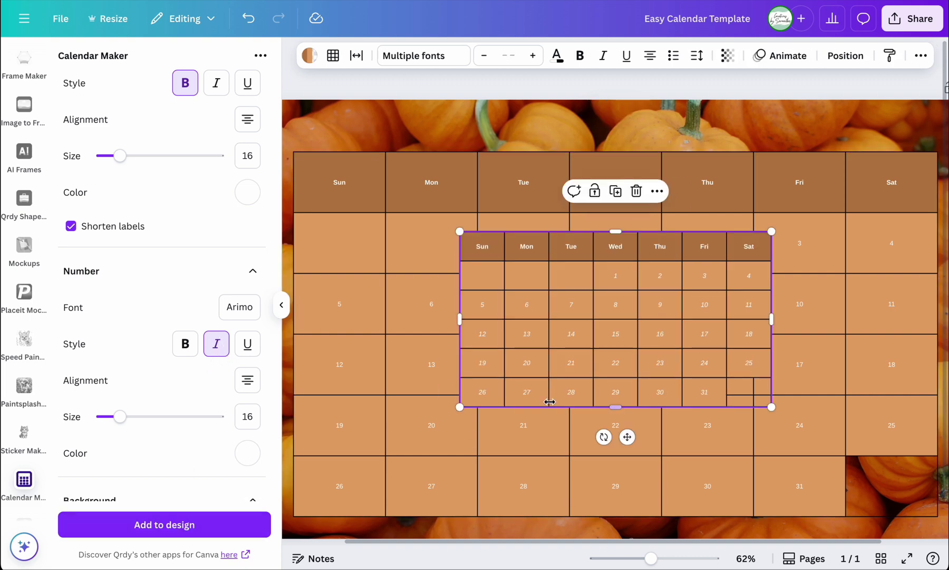
- Enlarge the second calendar slightly, delete it from the design and hide the Calendar Maker settings
drag(460, 233, 402, 184)
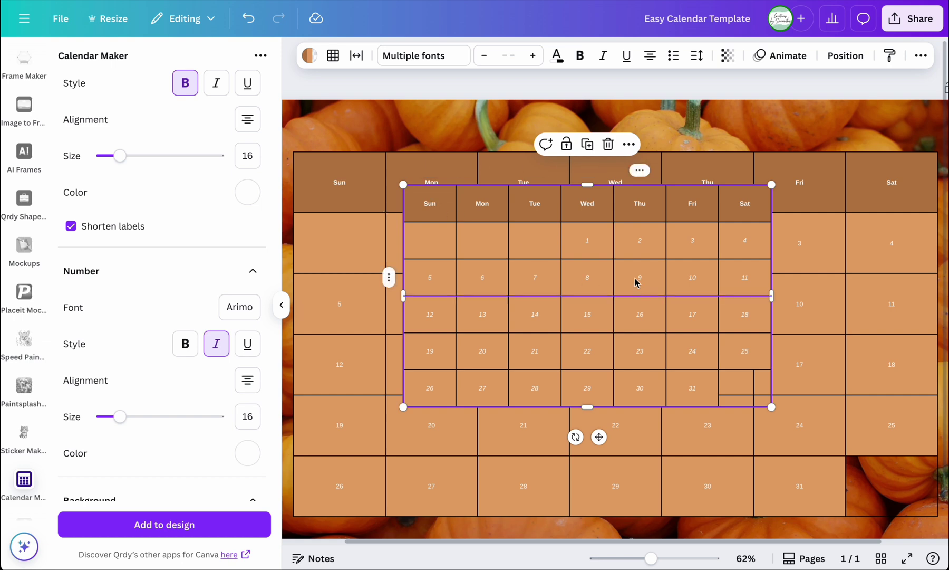
click(608, 144)
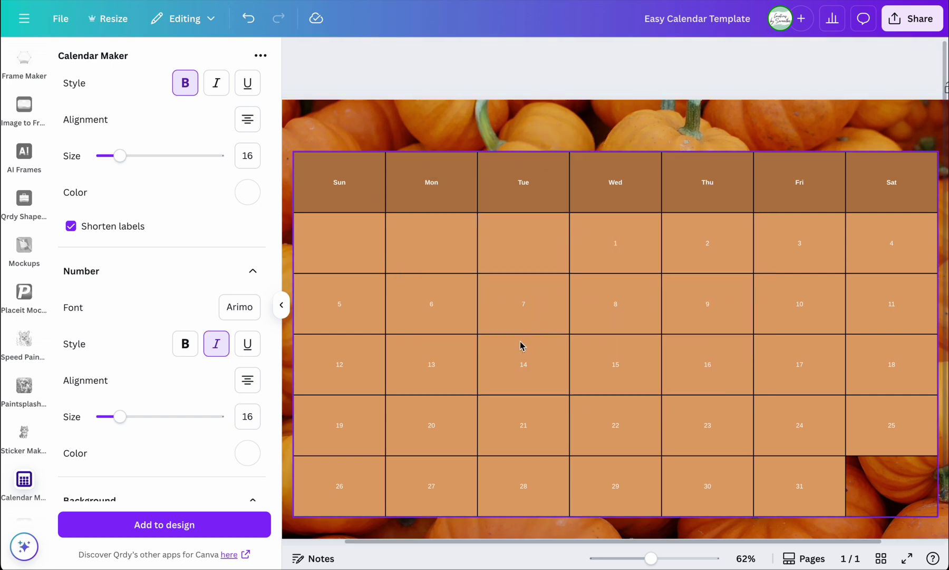
click(513, 374)
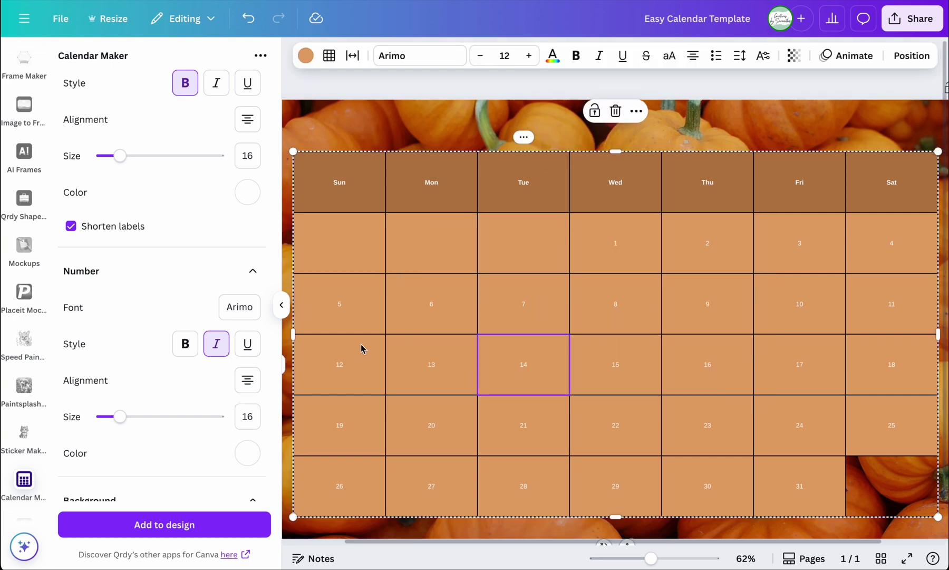
click(282, 305)
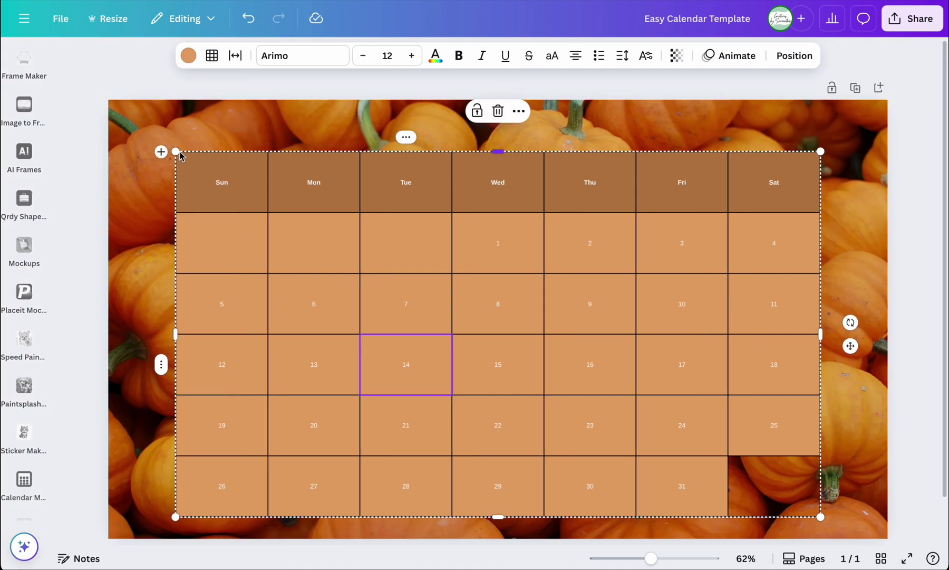
- Set all of the calendar's text to Arimo Bold
mouse_move(271, 194)
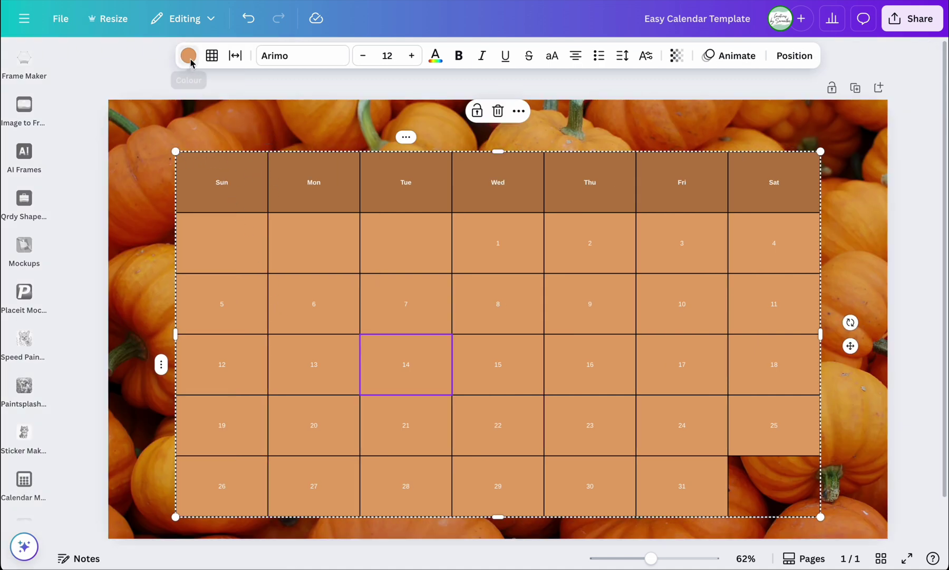
click(177, 152)
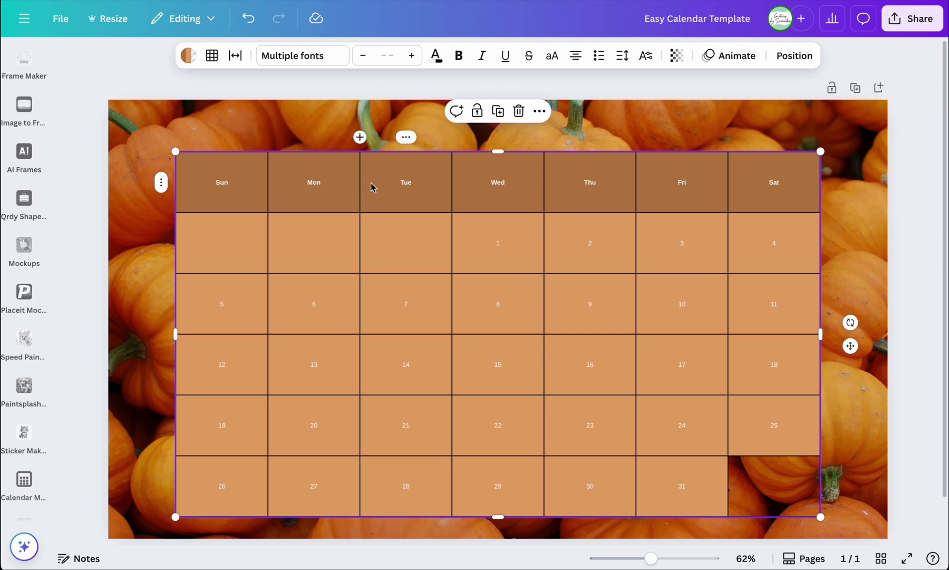
click(327, 57)
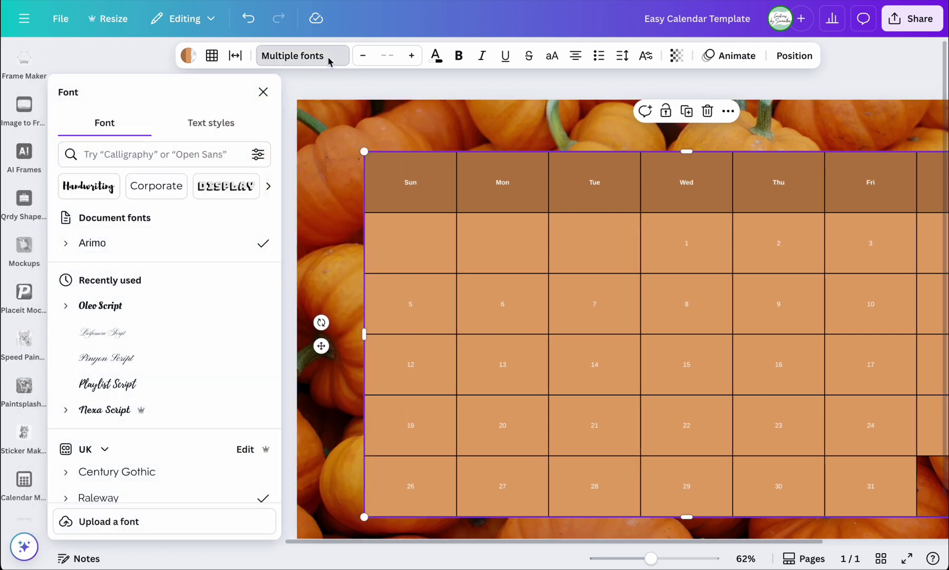
click(72, 245)
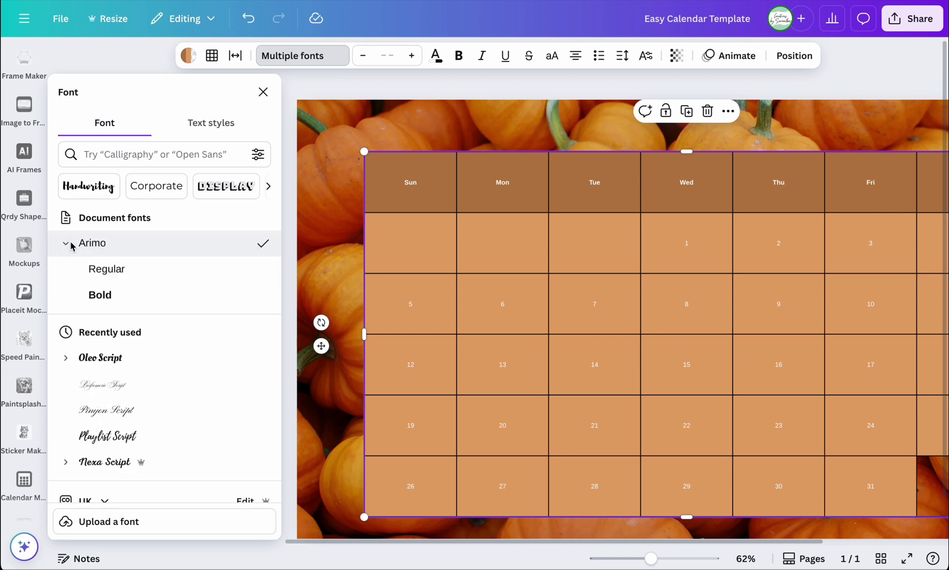
click(92, 294)
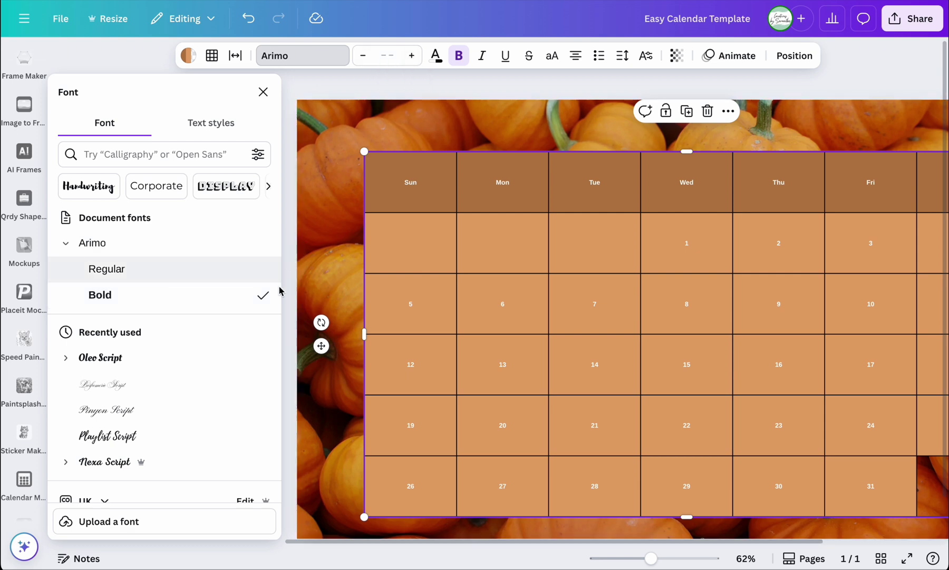
click(263, 92)
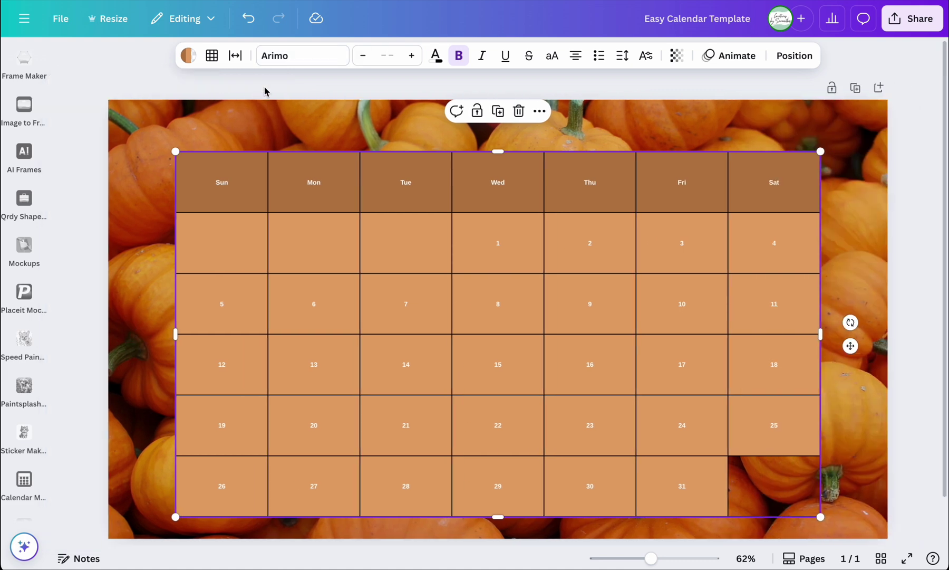
- Increase the font size of all the calendar text to 27
click(413, 58)
click(414, 57)
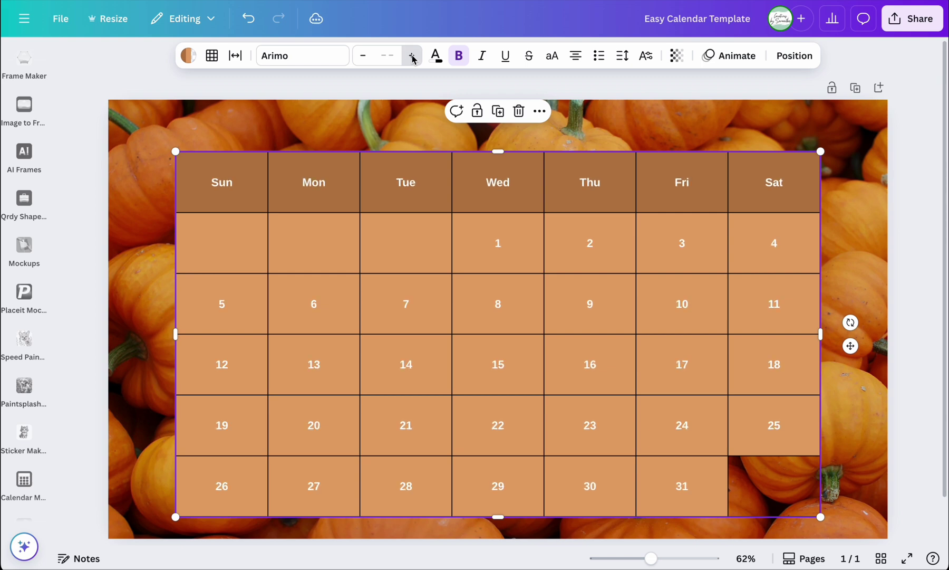
click(414, 57)
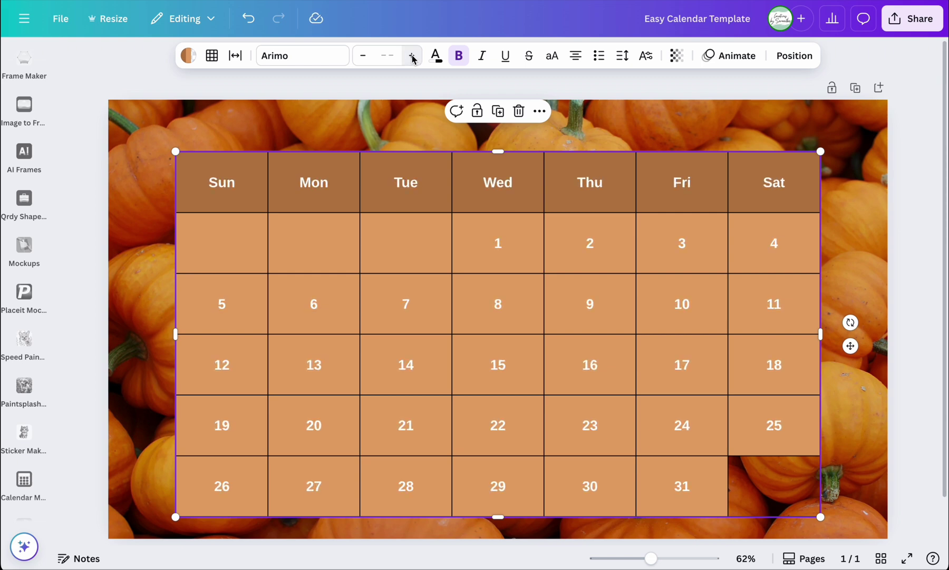
click(414, 57)
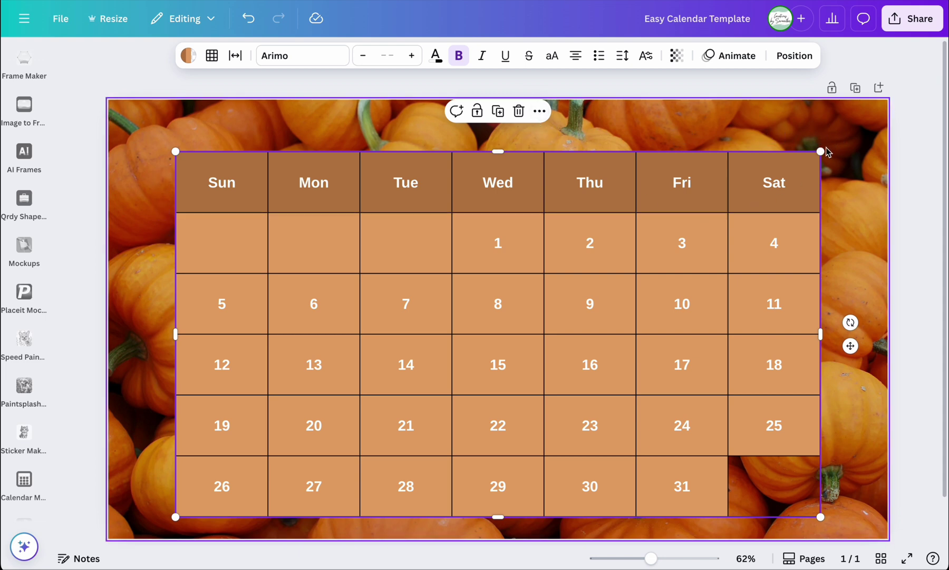
- Shrink the calendar and move it down to the page's bottom edge, leaving room for a heading above
mouse_move(823, 158)
drag(821, 156, 712, 217)
click(496, 299)
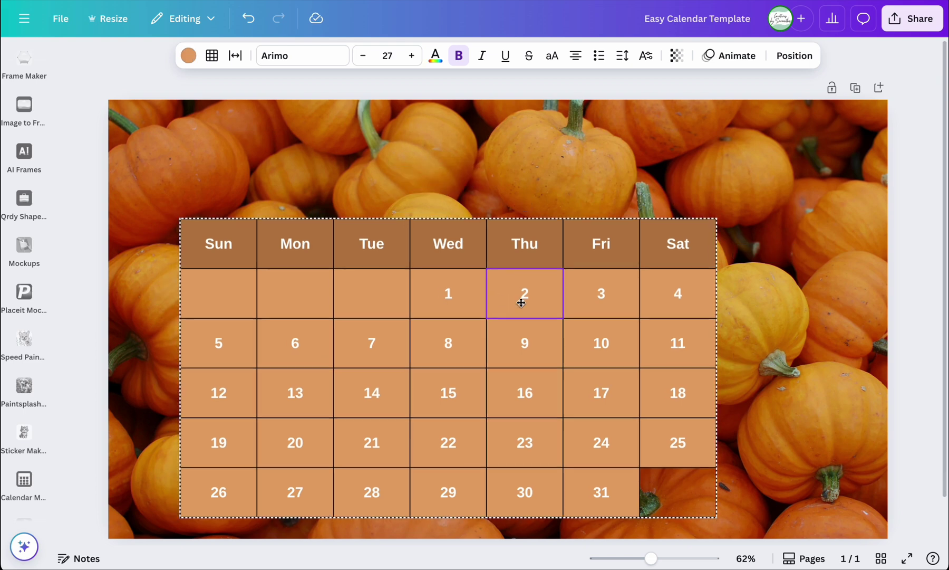
drag(521, 300, 575, 318)
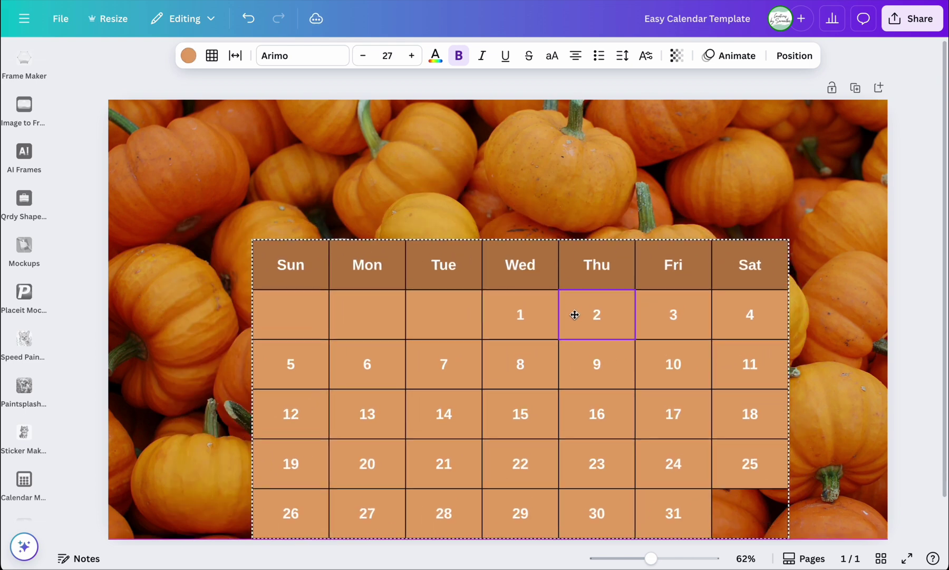
- Add a Title text box, place it above the calendar and enlarge it to font size 125
scroll(25, 263, up, 10)
click(25, 219)
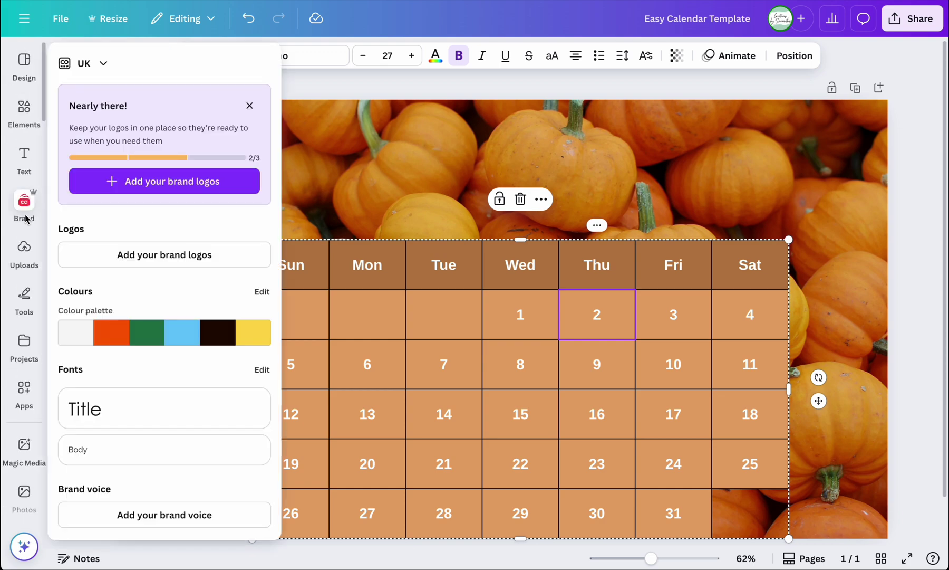
click(24, 158)
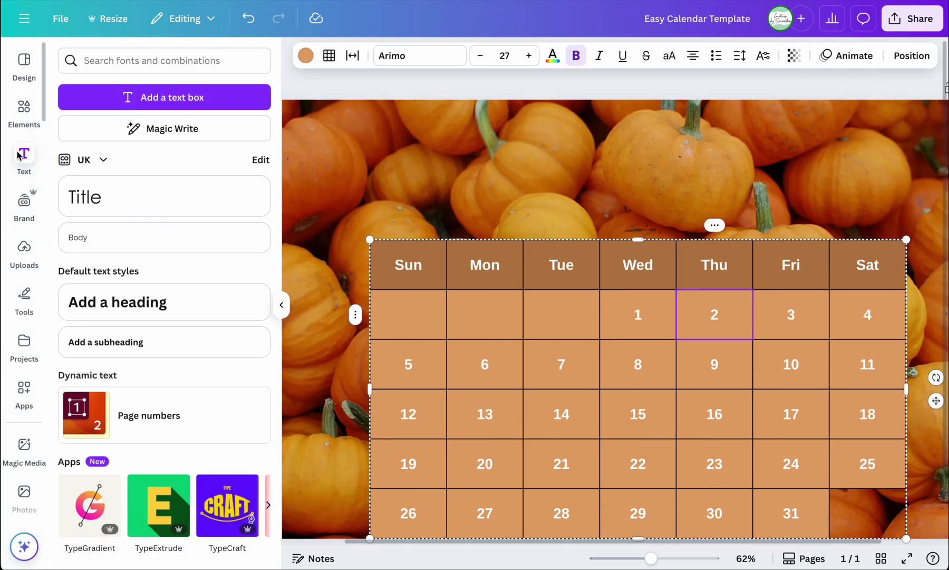
click(186, 192)
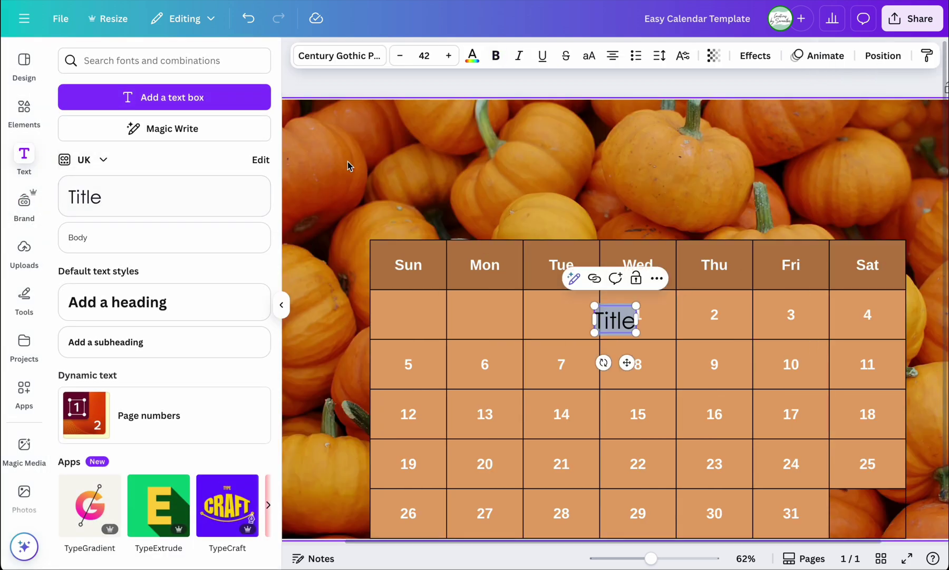
click(281, 305)
drag(510, 363, 271, 215)
drag(280, 161, 372, 119)
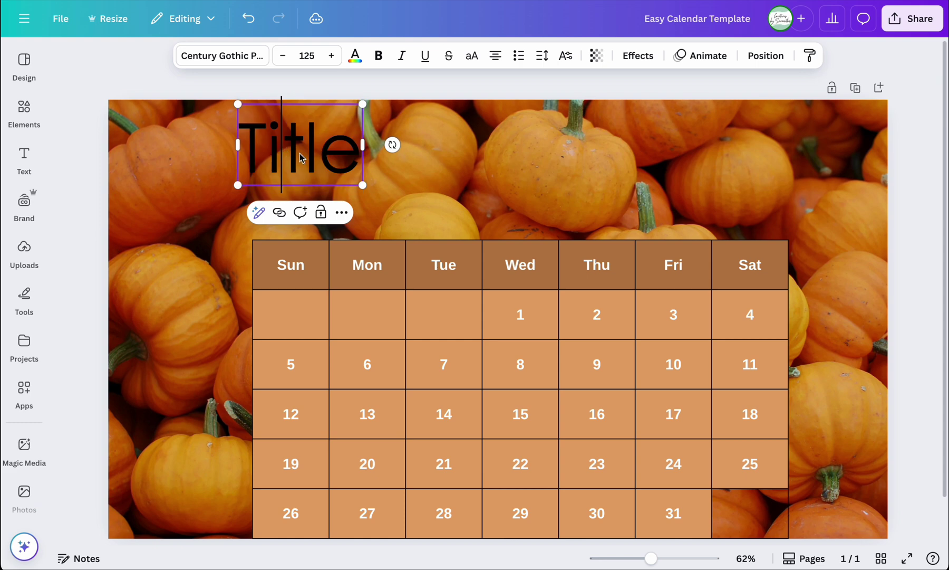
- Replace the title text with "October" and enlarge it to font size 214
drag(283, 153, 371, 174)
double_click(262, 152)
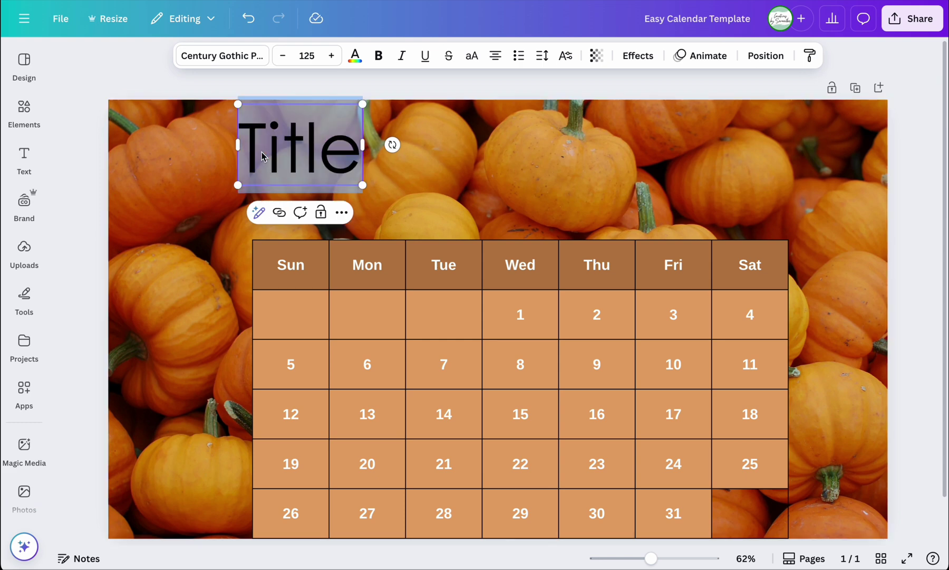
text(October)
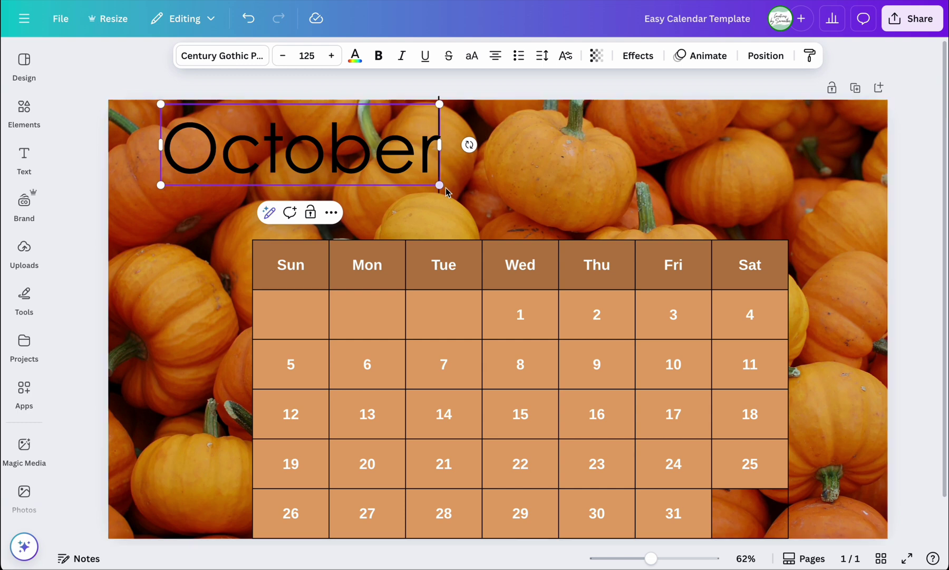
drag(441, 188, 628, 271)
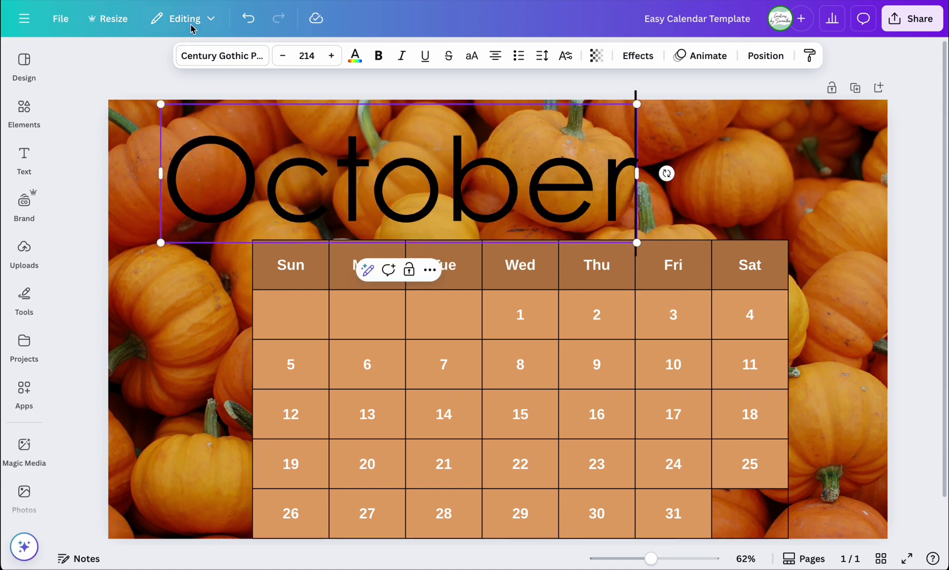
- Search the fonts for "script", try Pinyon Script on the October title and apply Playlist Script instead
click(230, 56)
click(130, 156)
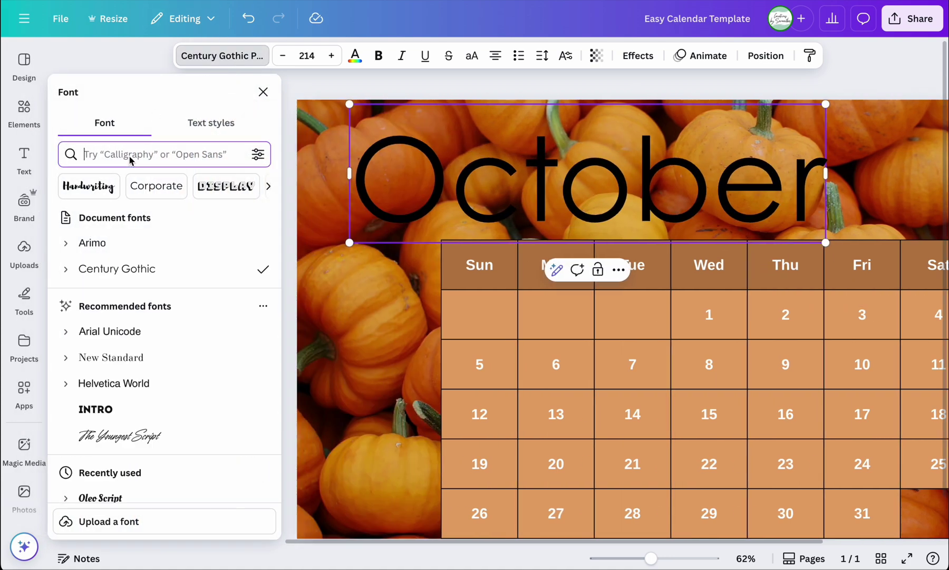
text(script)
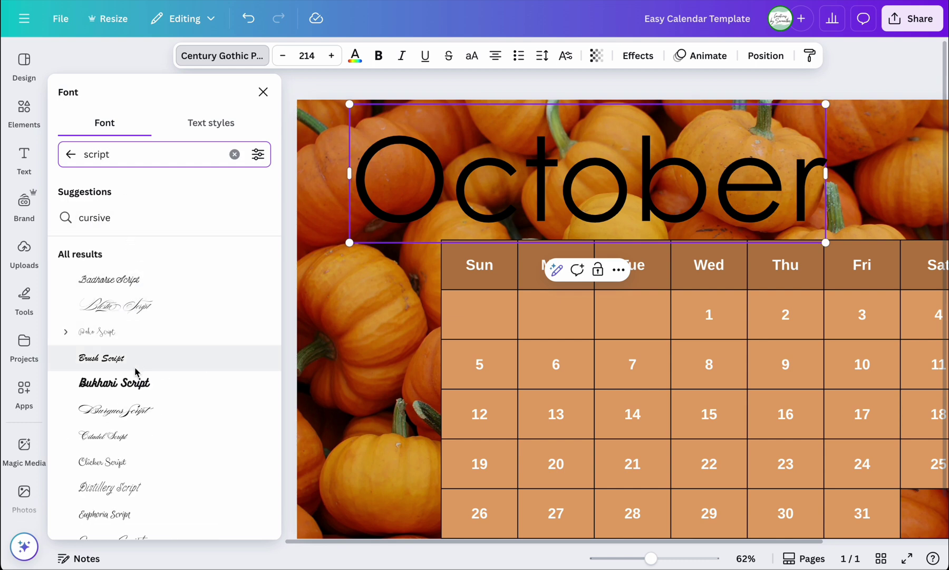
scroll(132, 424, down, 2)
scroll(132, 425, down, 4)
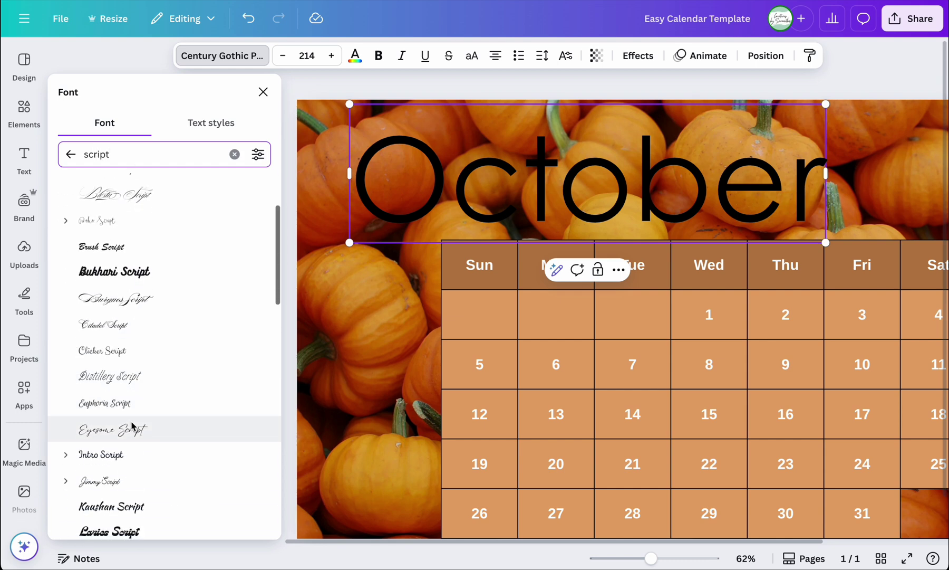
scroll(132, 425, down, 2)
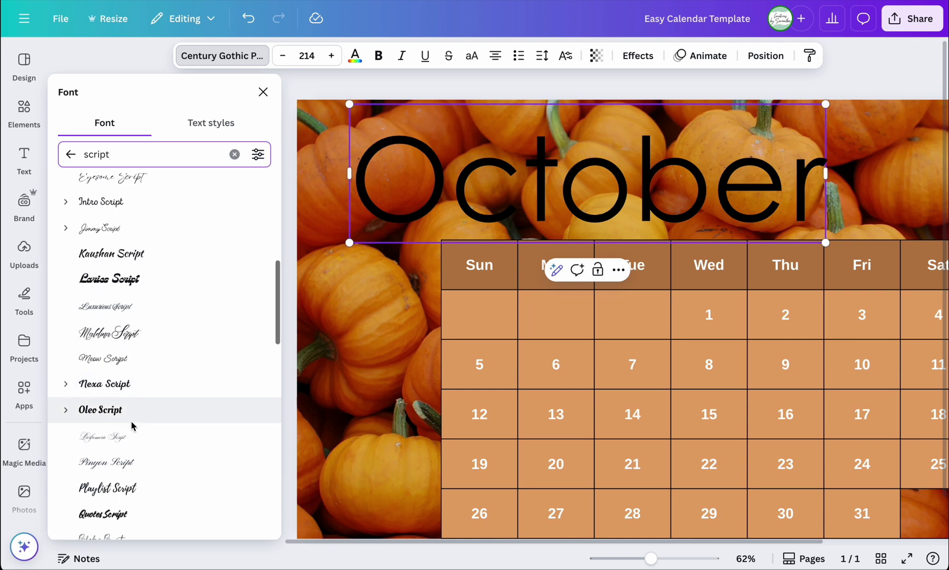
click(134, 459)
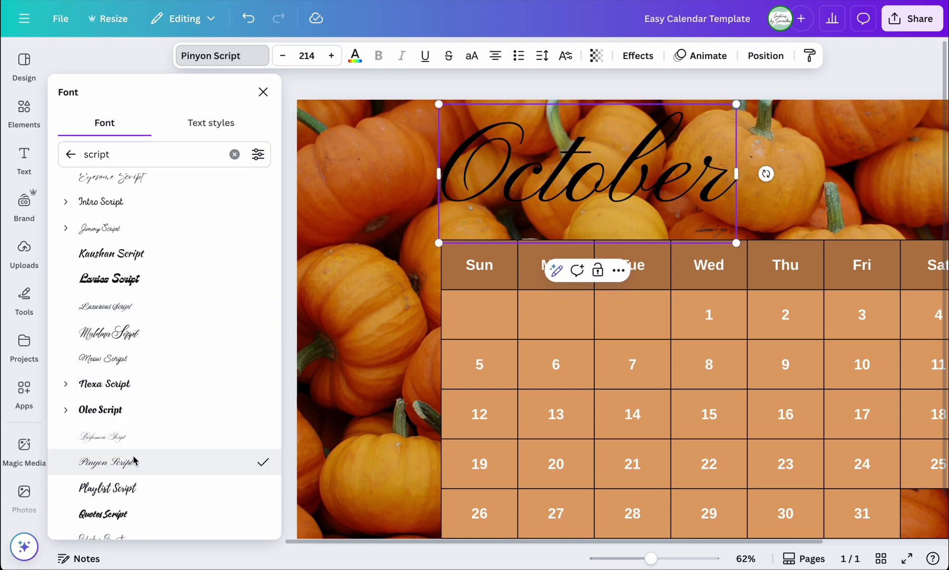
click(134, 487)
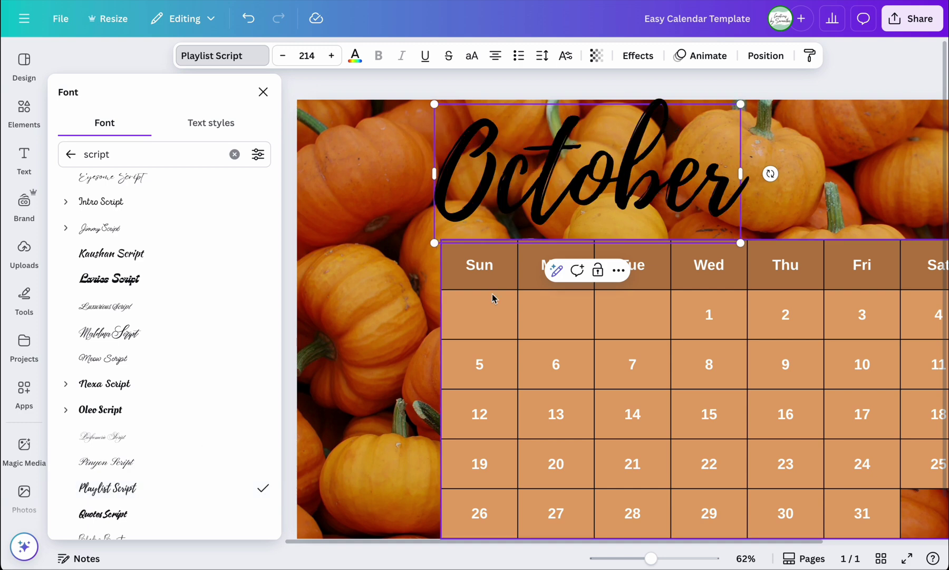
click(357, 58)
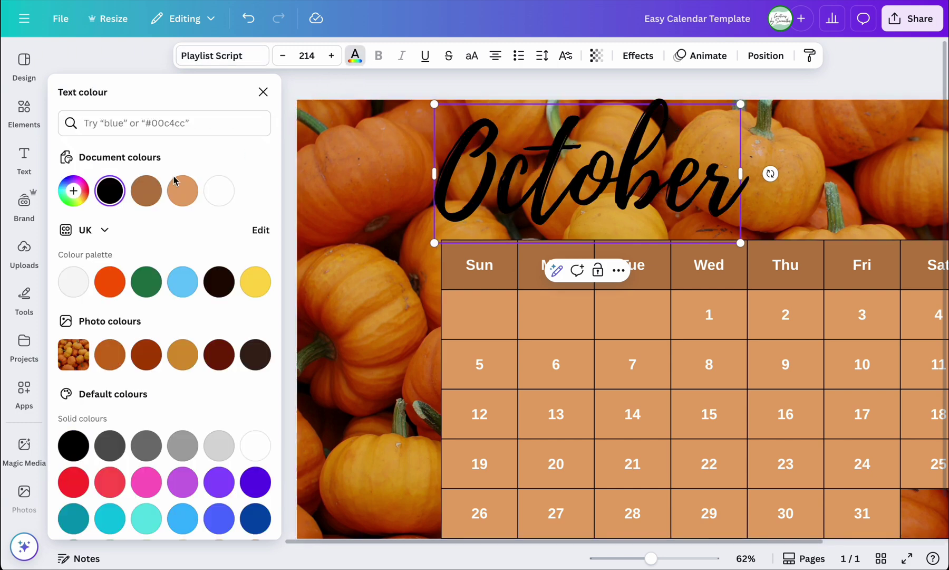
click(220, 191)
click(222, 193)
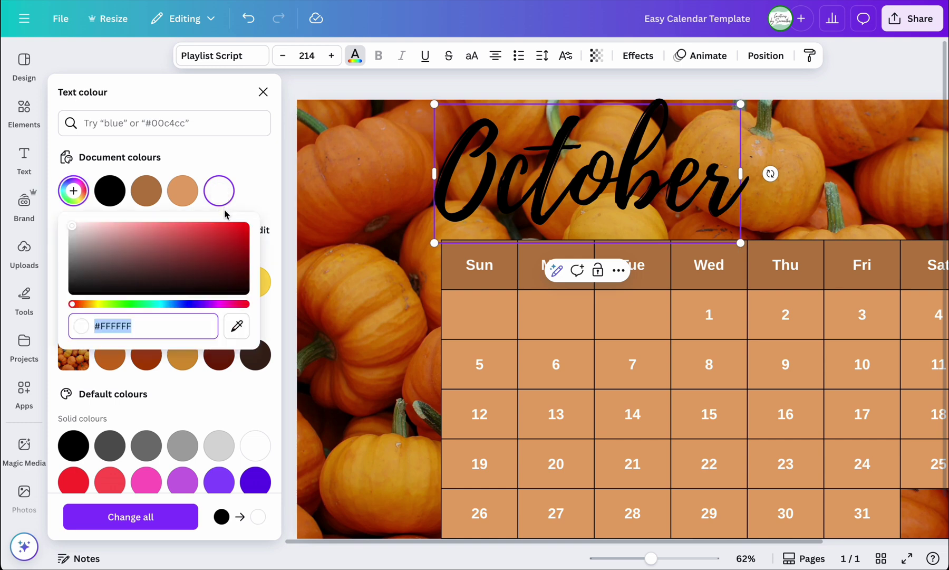
click(230, 195)
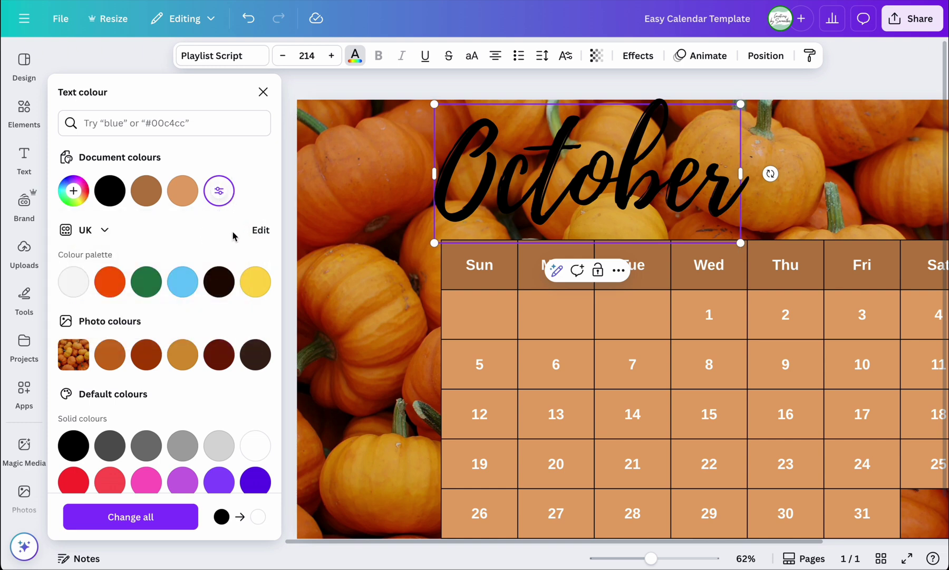
click(110, 191)
- Select the October title as a whole and change its text colour to white
click(369, 174)
click(505, 187)
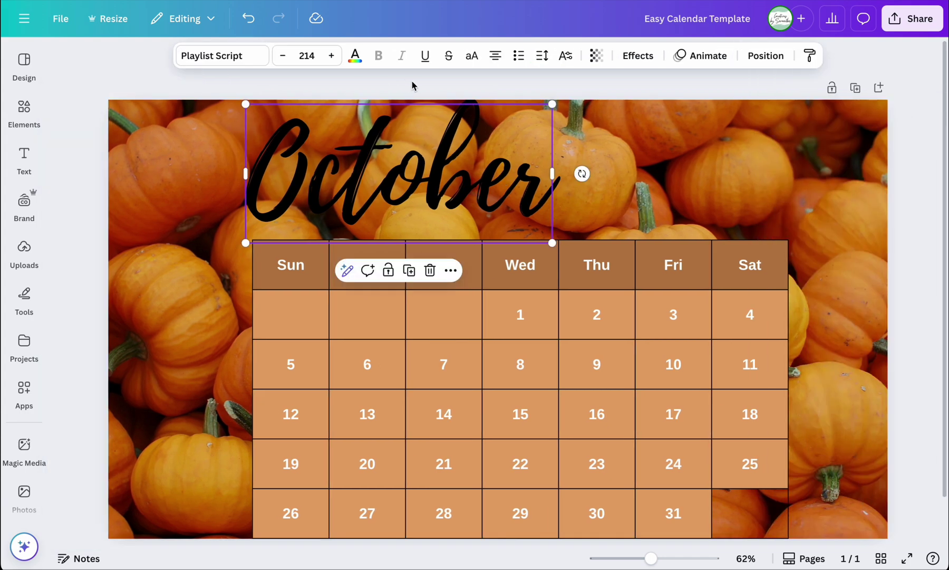
click(353, 54)
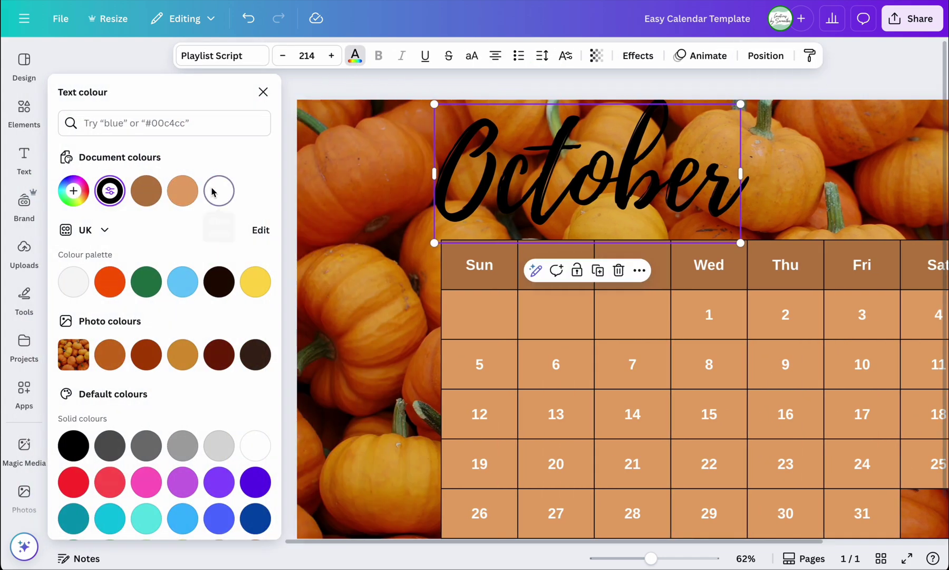
click(213, 191)
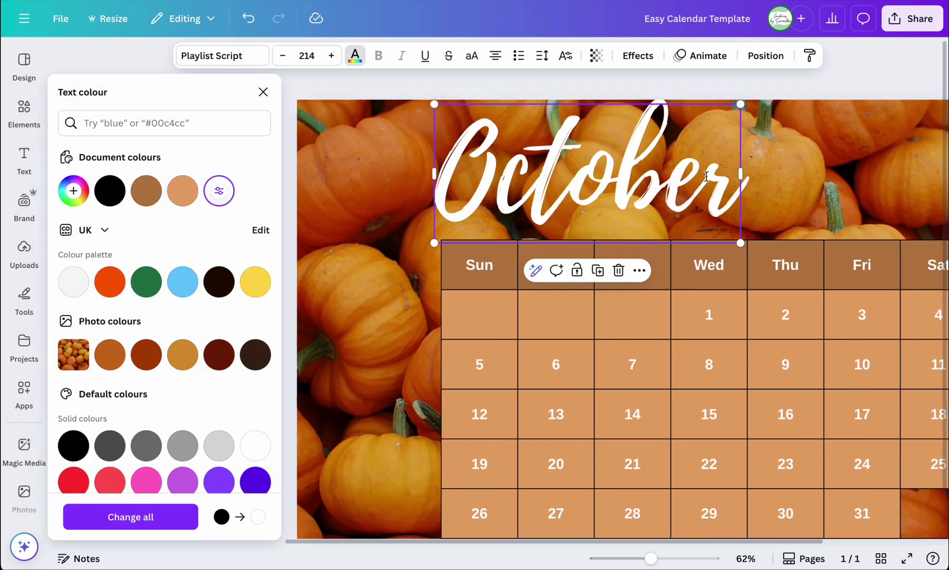
click(264, 92)
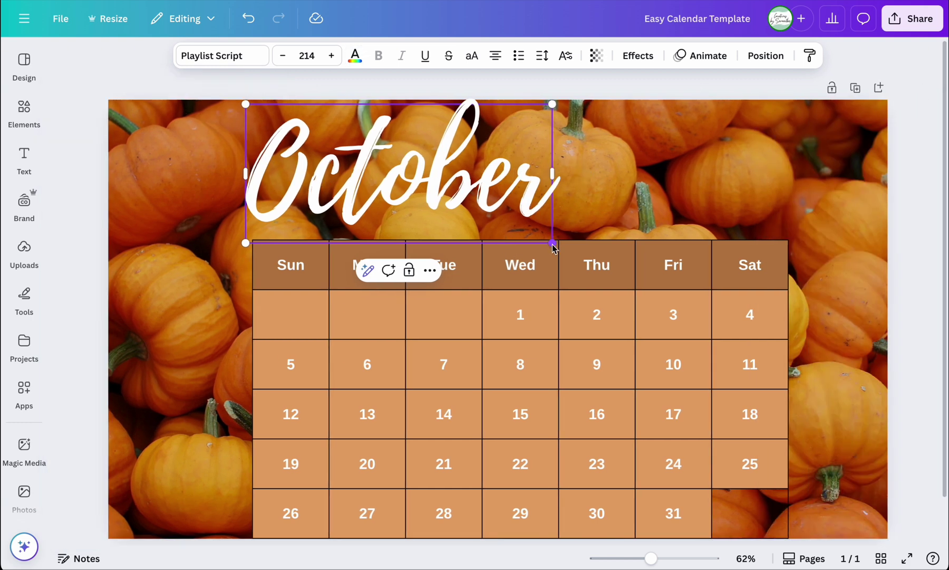
- Enlarge the October title to font size 308 and move it slightly up and left over the calendar's top edge
drag(554, 245, 643, 278)
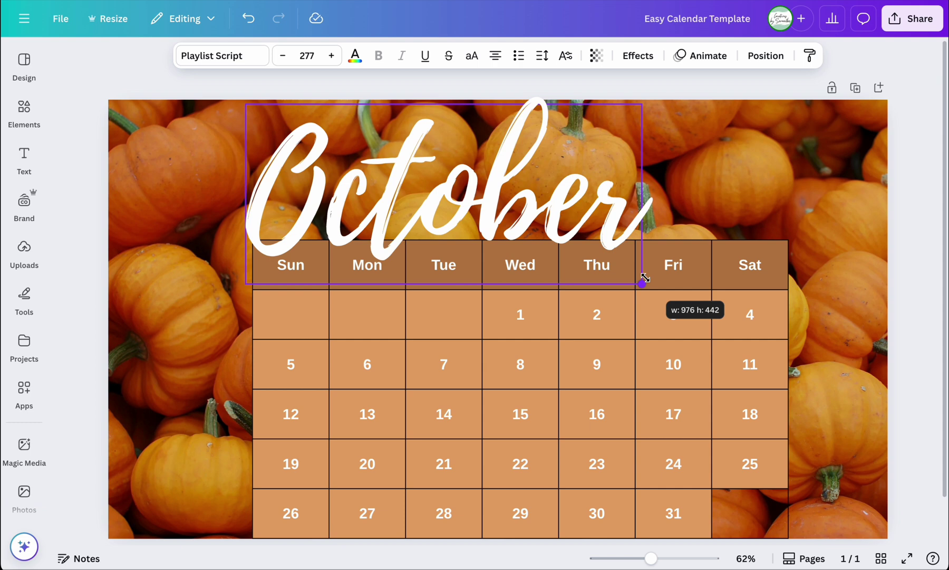
drag(645, 277, 689, 301)
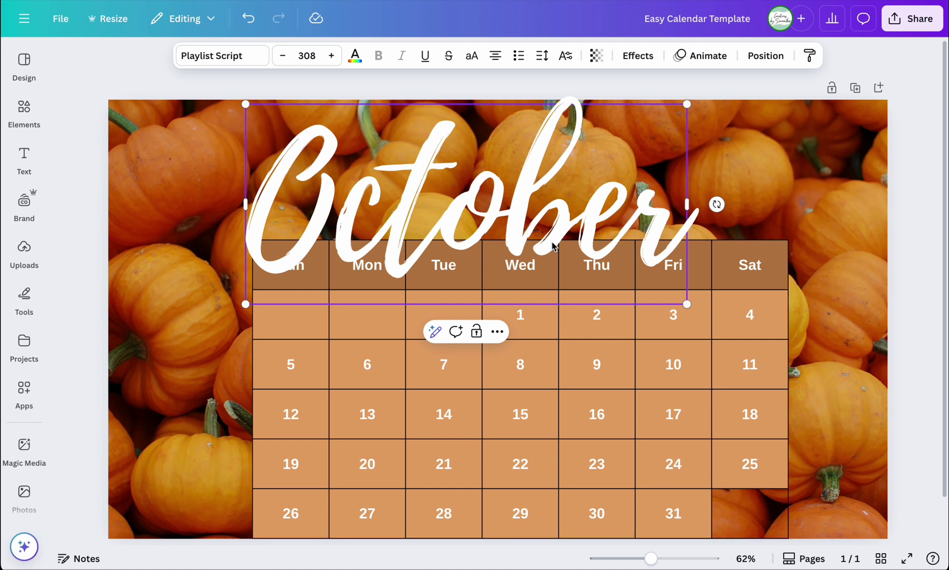
click(490, 199)
click(623, 219)
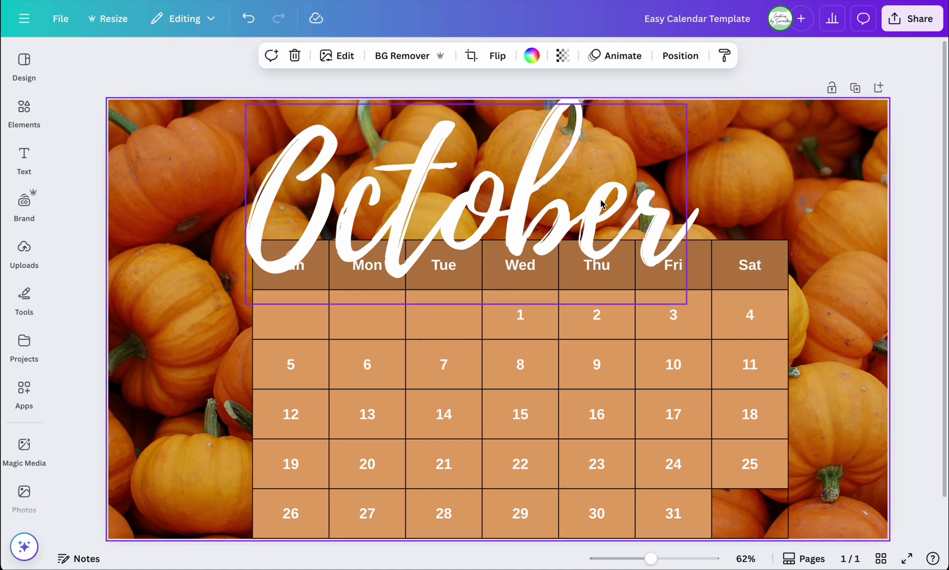
click(549, 201)
drag(549, 211, 535, 195)
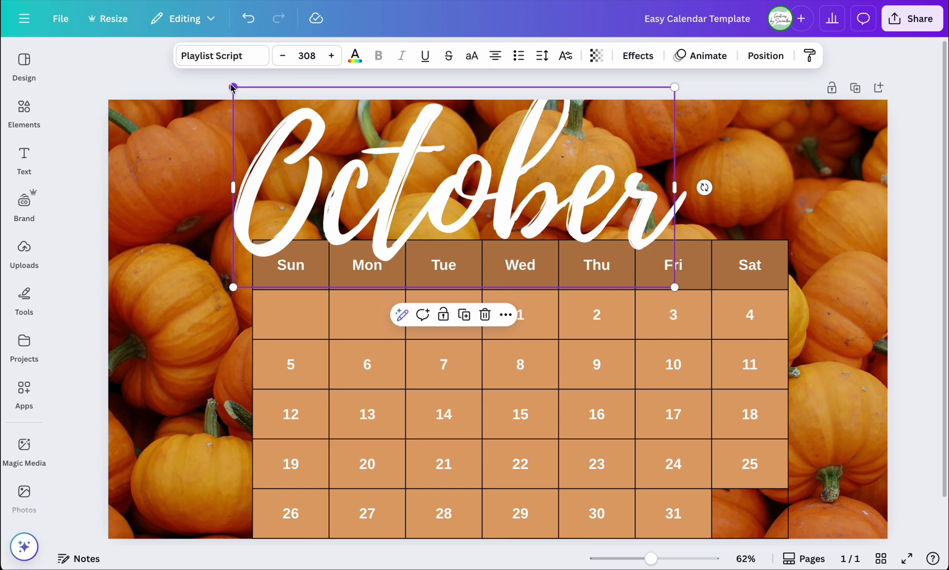
- Enlarge the October title to font size 313 and send it backward behind the calendar table
drag(233, 86, 226, 83)
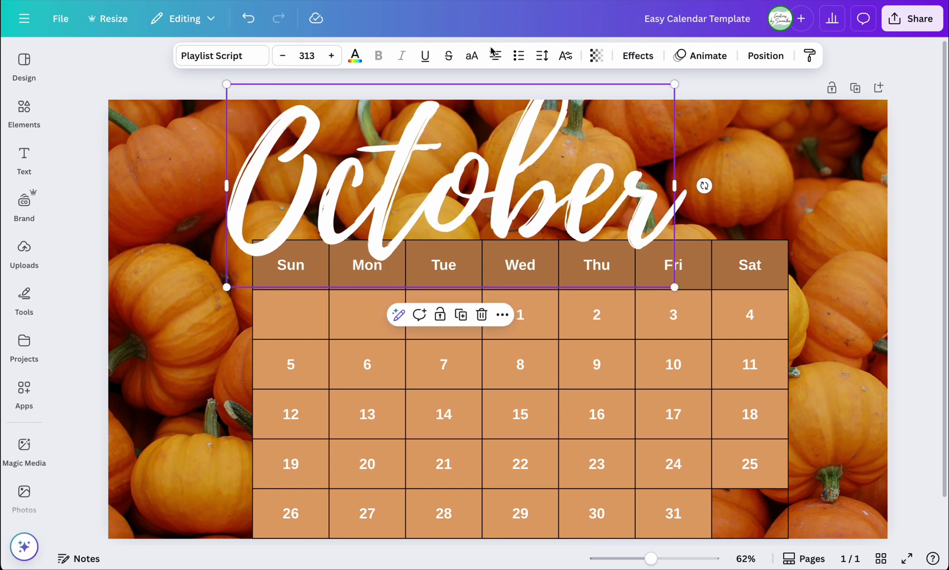
click(764, 56)
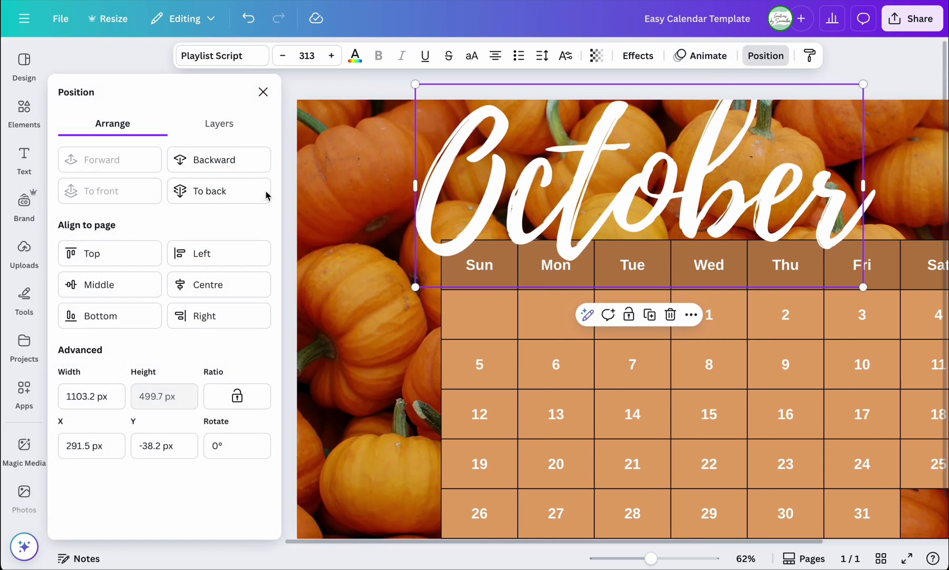
click(245, 163)
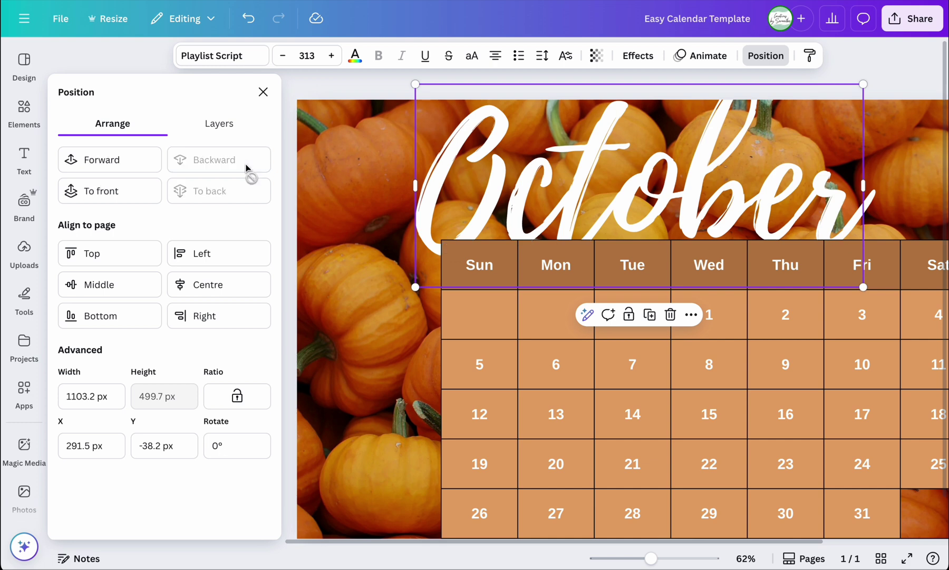
click(479, 378)
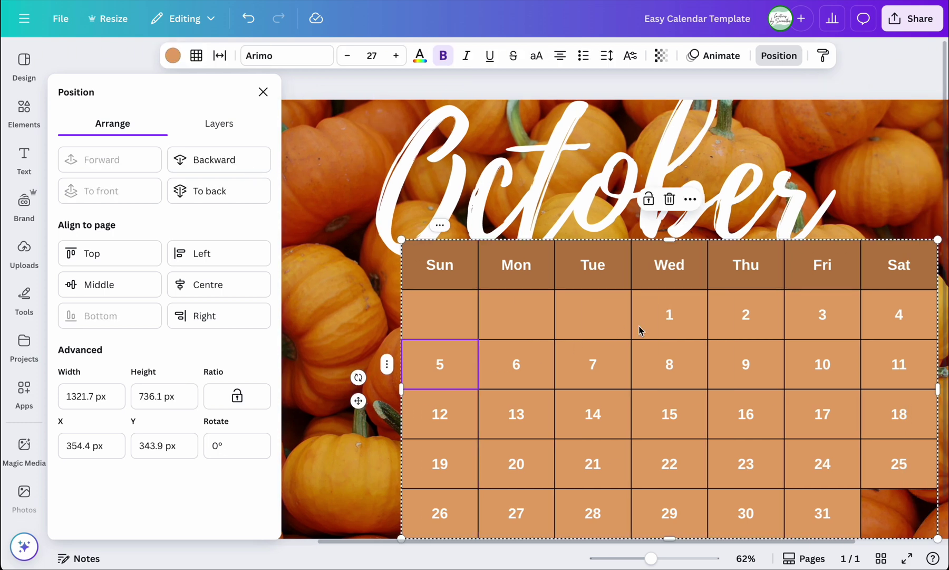
scroll(638, 331, down, 3)
scroll(637, 332, up, 2)
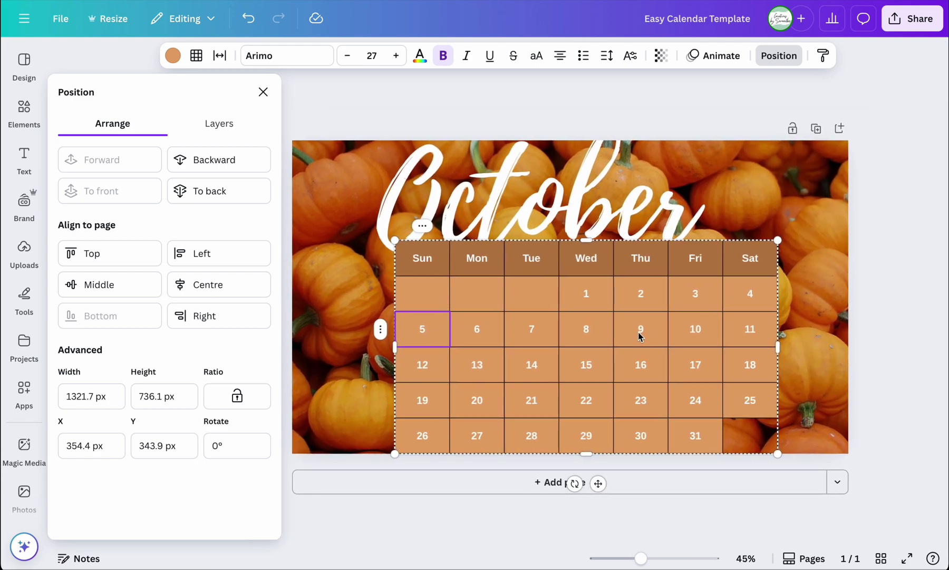
- Duplicate the October title, shift the copy towards the page's right side and replace its text with "2025"
click(527, 182)
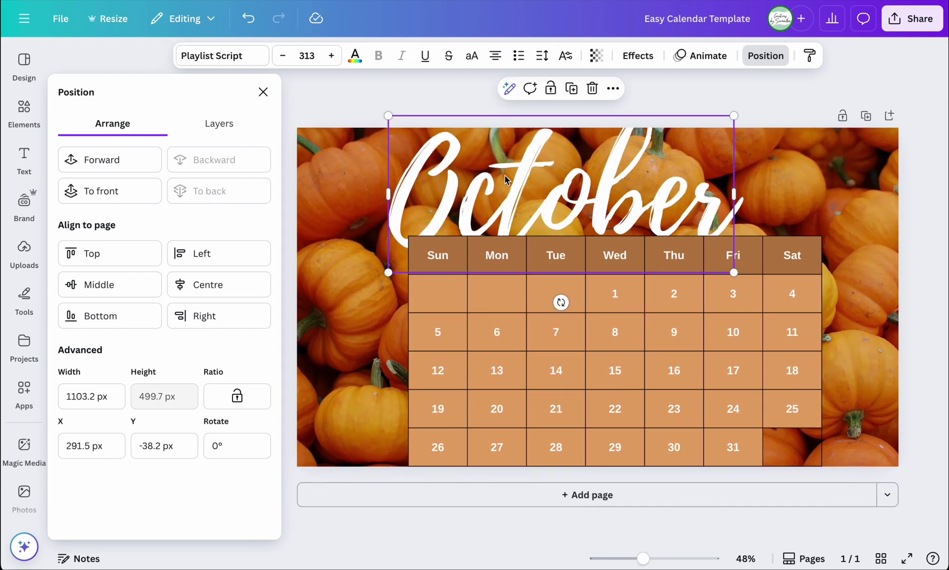
click(572, 88)
drag(542, 176, 713, 182)
text(2023)
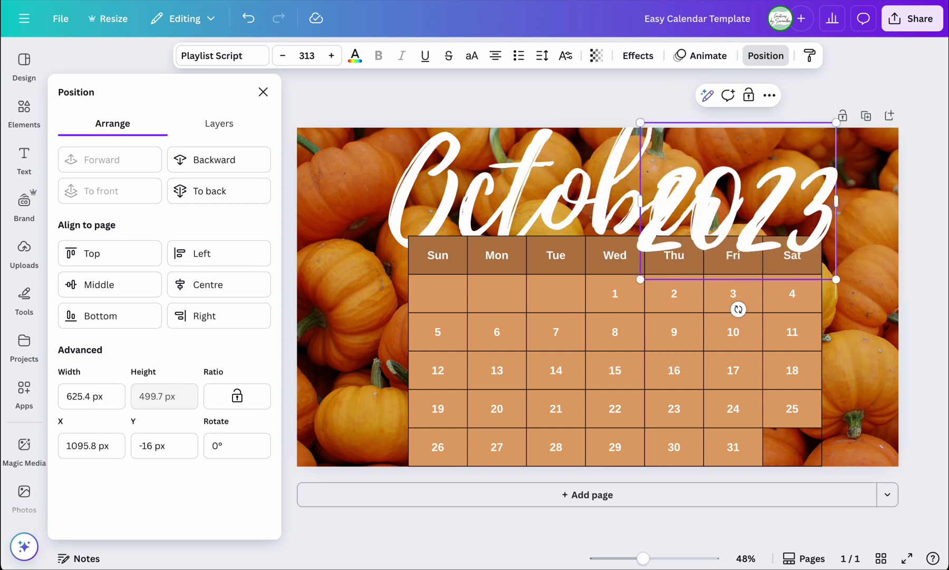
key(BackSpace)
text(4)
key(BackSpace)
text(5)
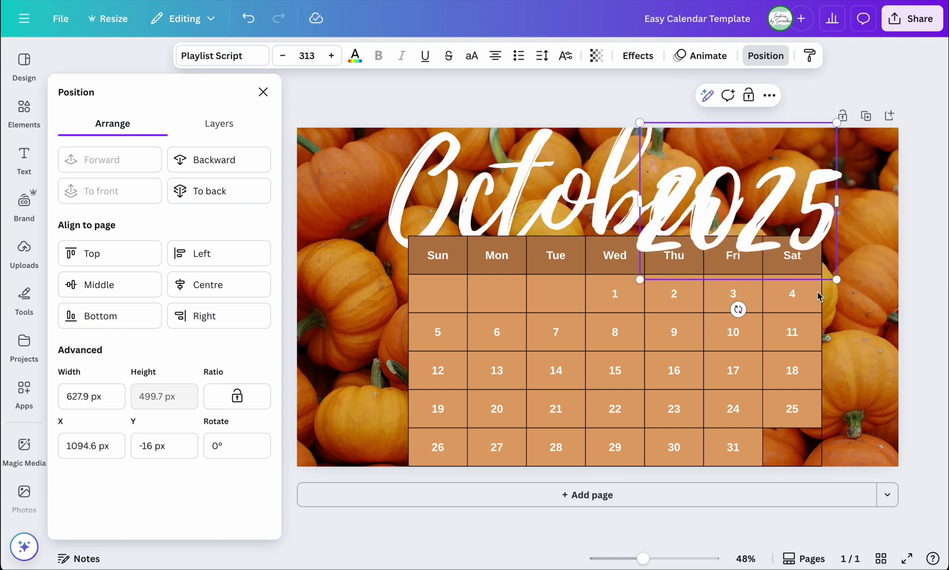
click(872, 291)
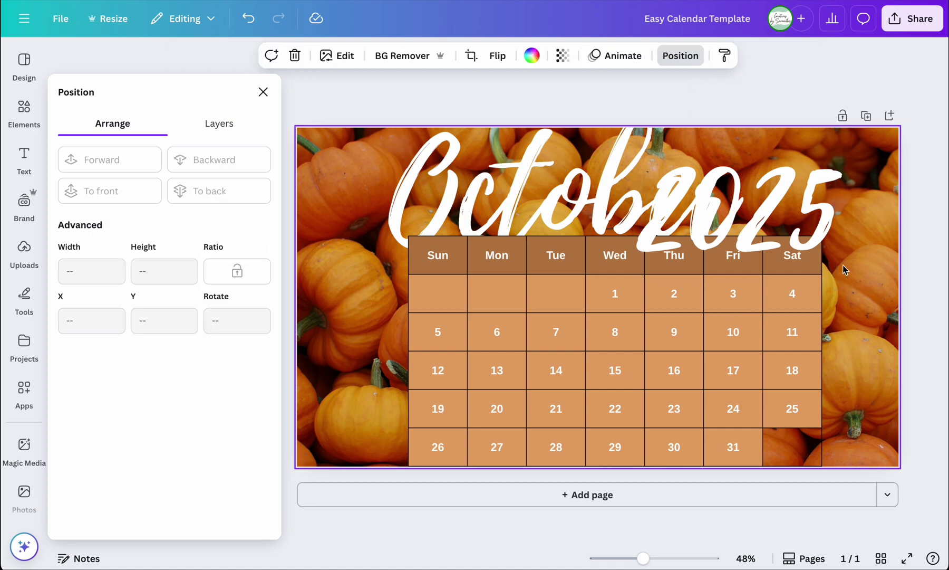
- Move the 2025 text to the page's upper right, change its font to Oleo Script and widen its box to fit one line
drag(755, 213, 806, 185)
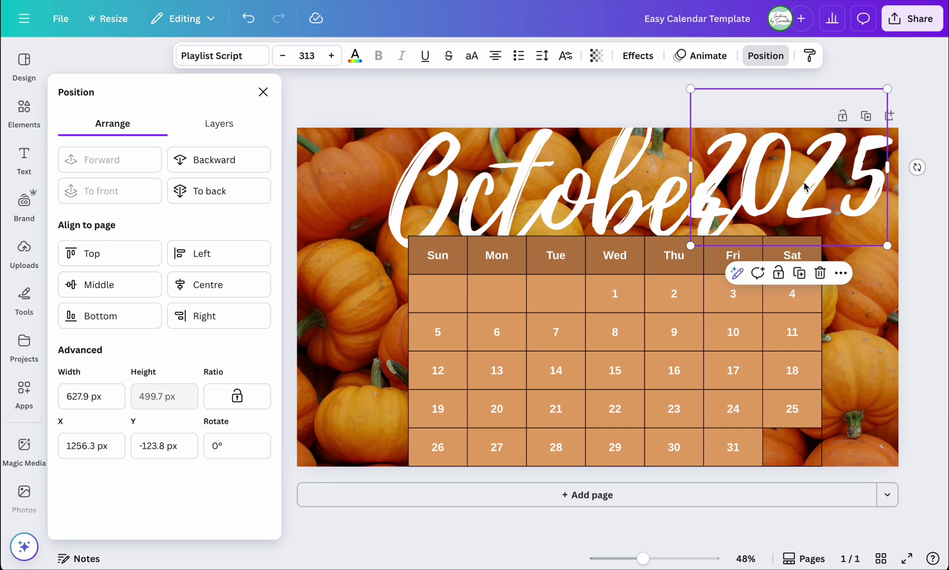
click(248, 58)
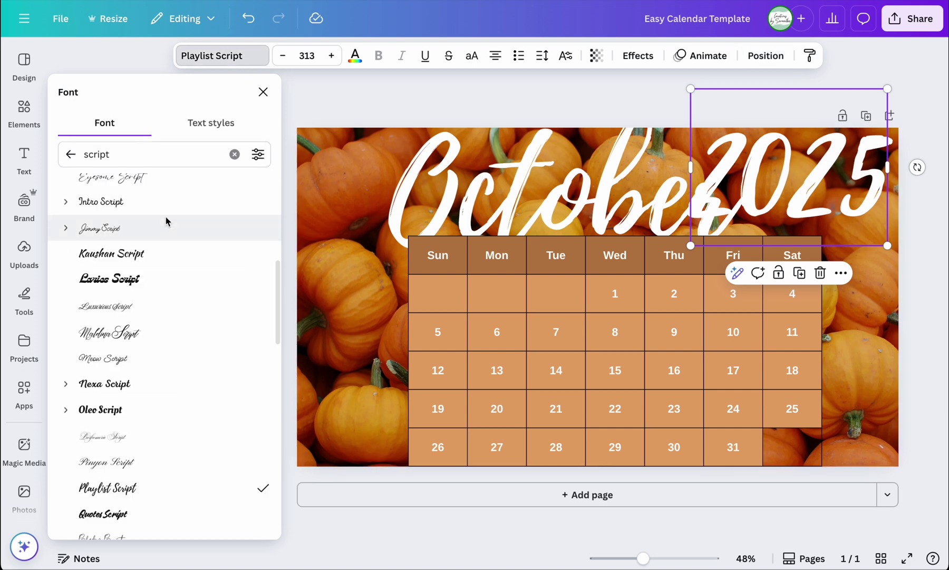
click(97, 411)
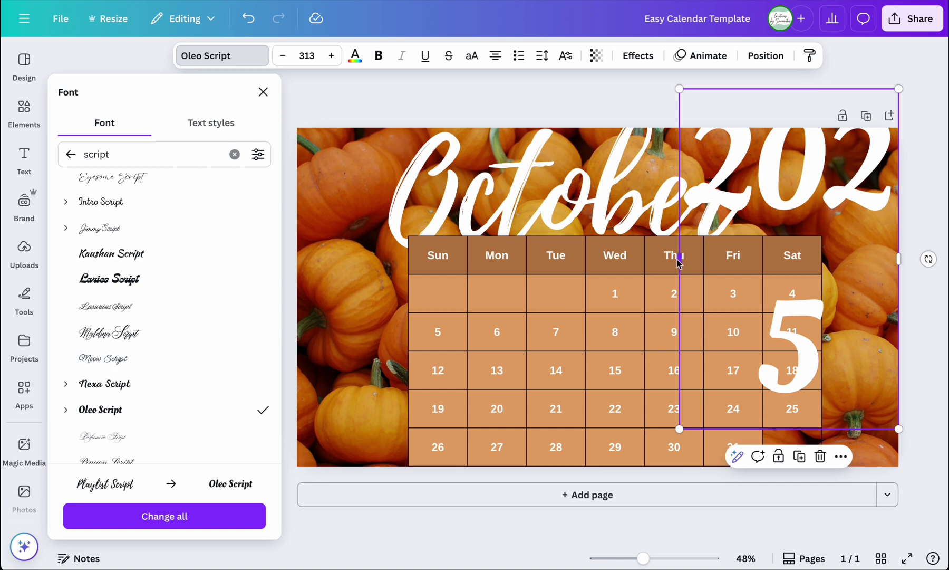
drag(678, 262, 598, 261)
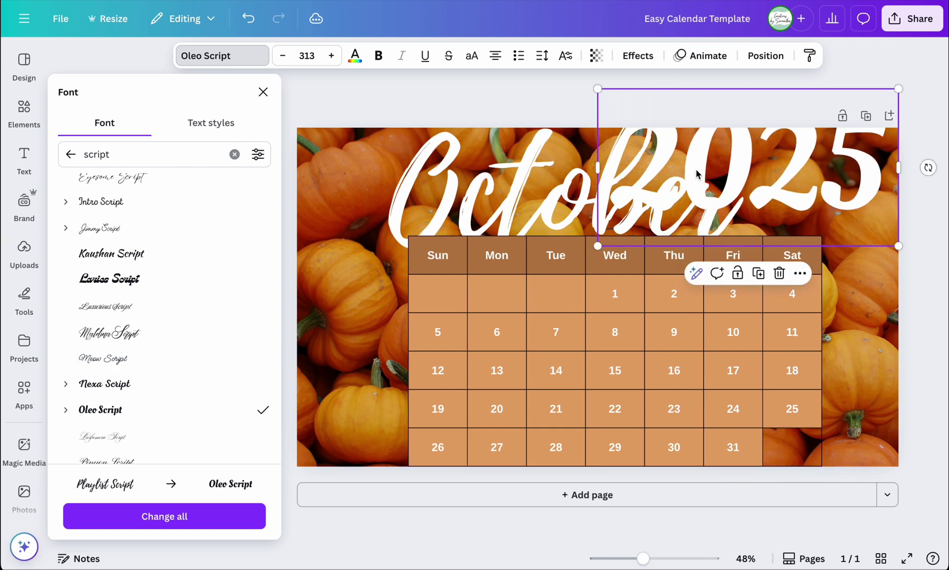
- Shrink the 2025 text and place it just after the October title, above the calendar's Saturday column
drag(733, 157, 742, 183)
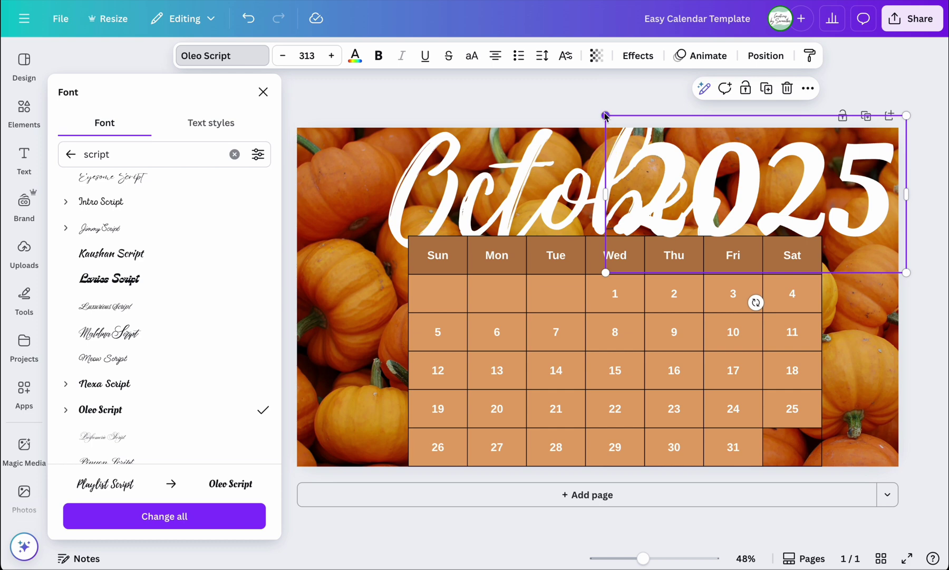
drag(606, 115, 742, 190)
drag(883, 232, 879, 208)
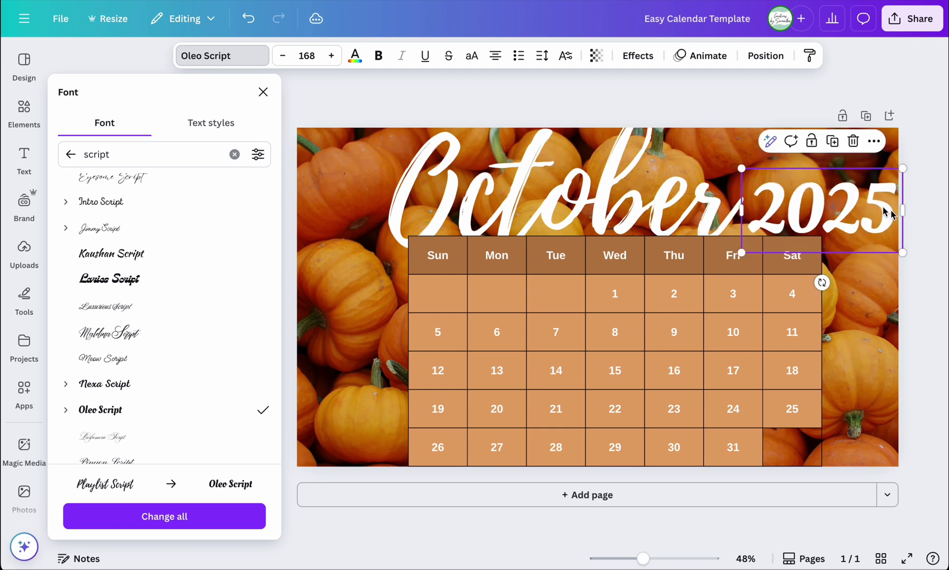
drag(903, 255, 831, 235)
drag(780, 212, 778, 219)
click(862, 222)
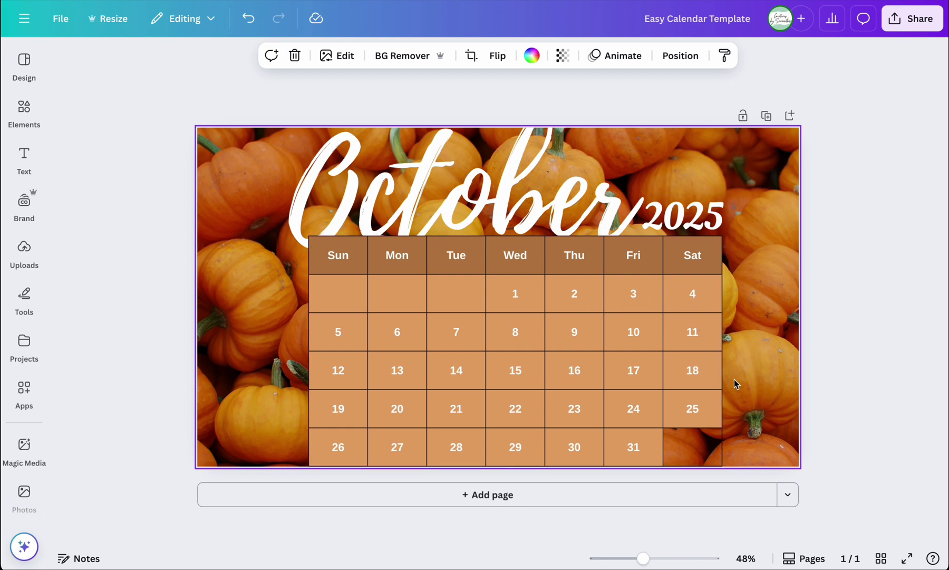
- Shrink the calendar table from its lower-right corner and set its table spacing to 15
click(720, 403)
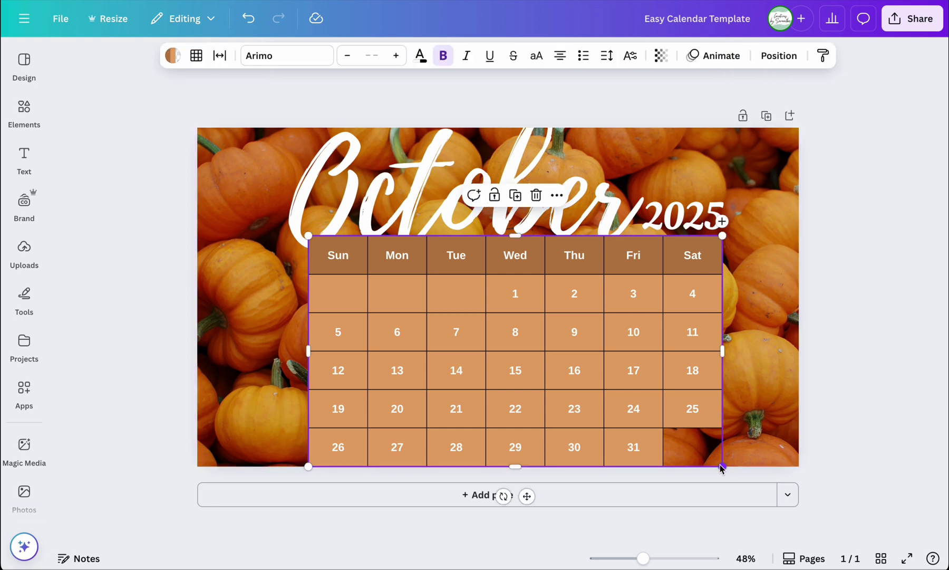
drag(721, 468, 671, 431)
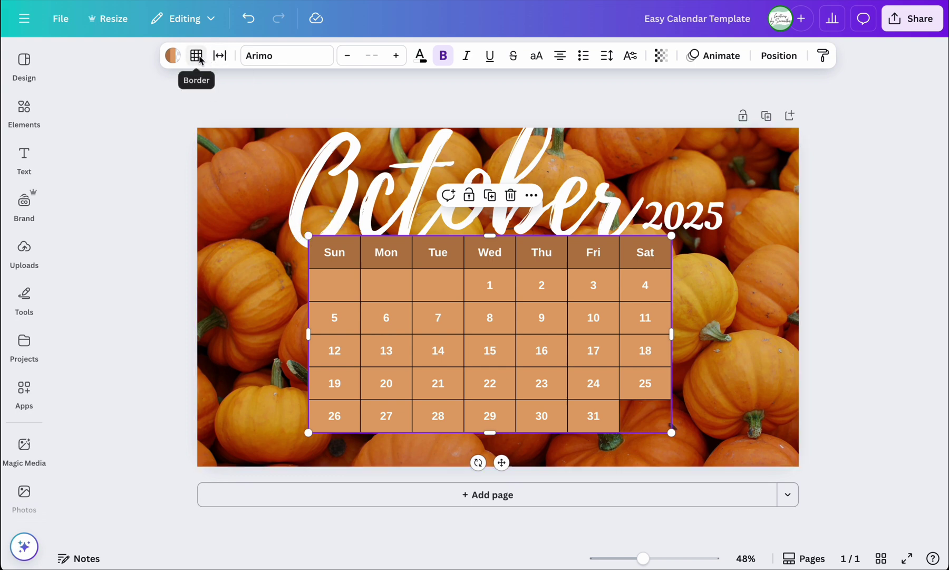
click(221, 56)
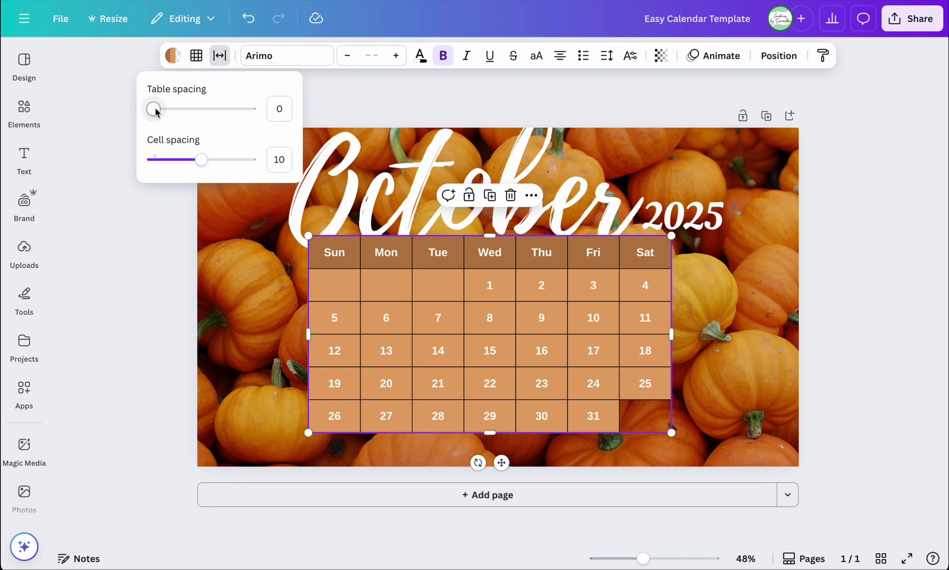
drag(156, 111, 273, 116)
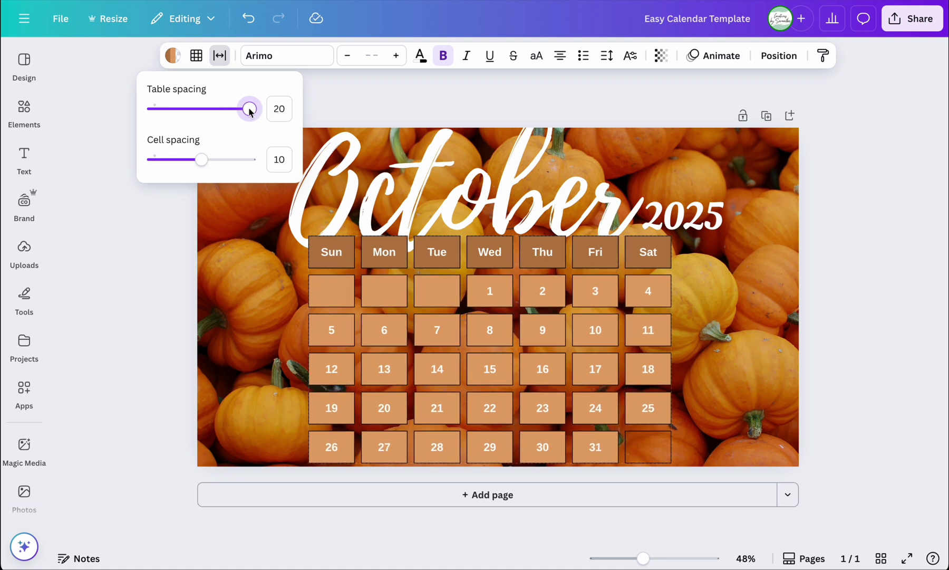
drag(250, 111, 226, 114)
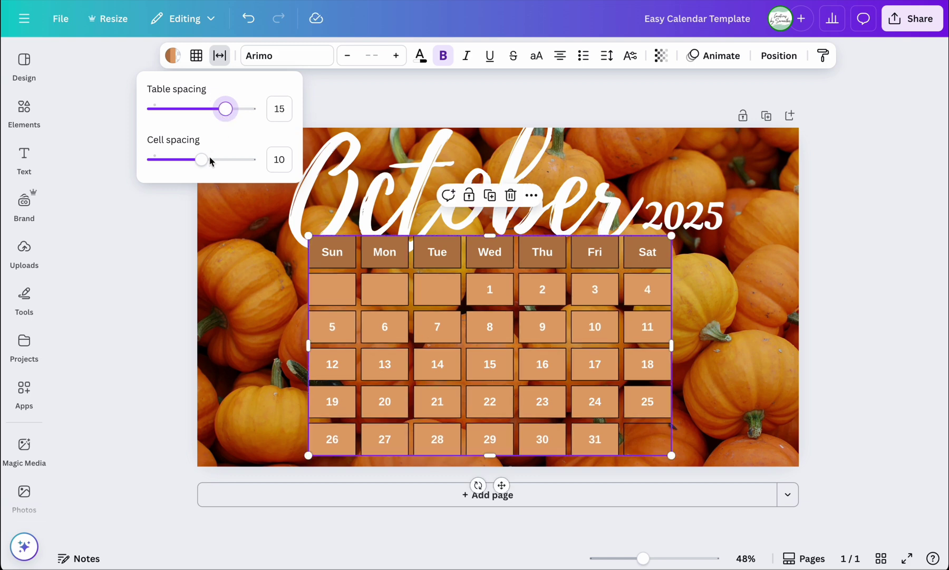
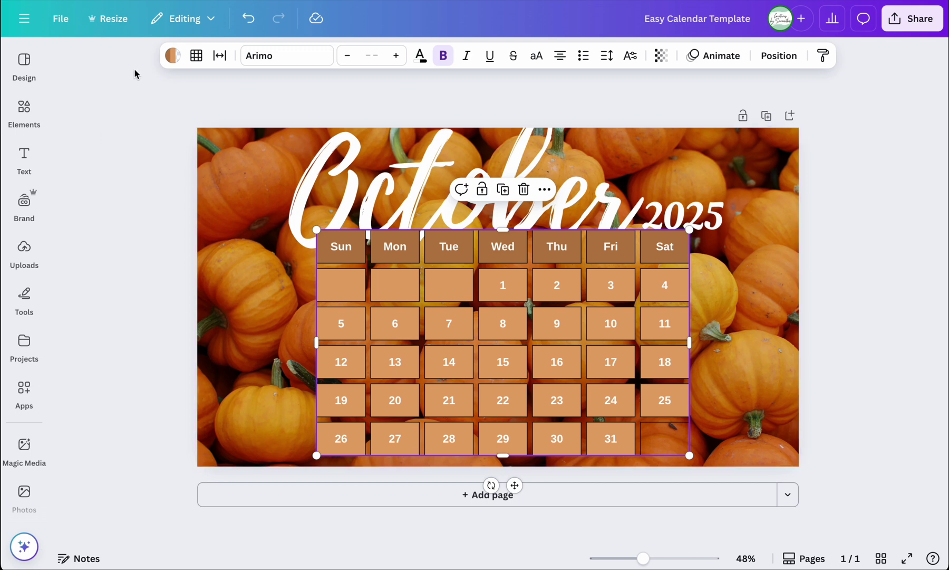
- Resize this design itself, without making a copy, to Instagram Post (4:5), 1080 × 1350 px
click(108, 19)
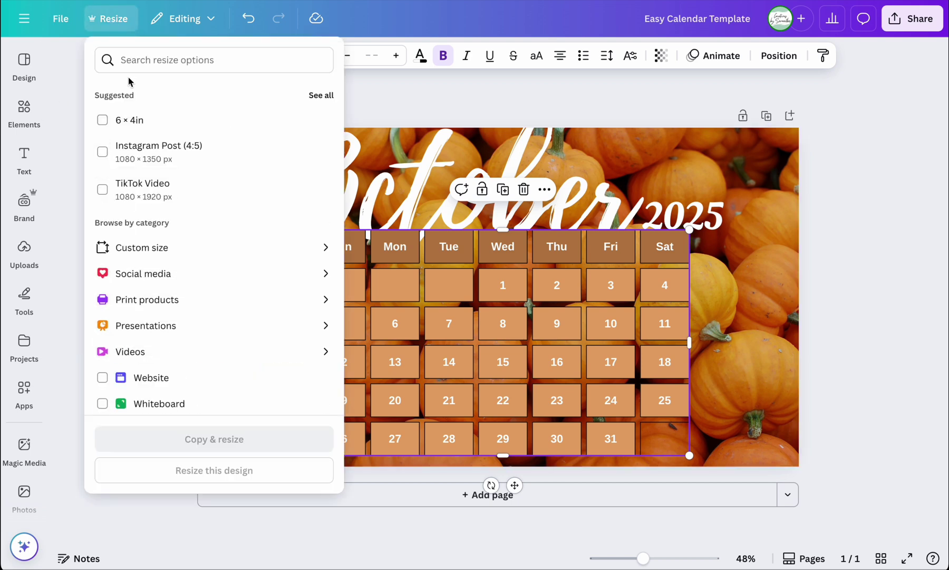
click(103, 152)
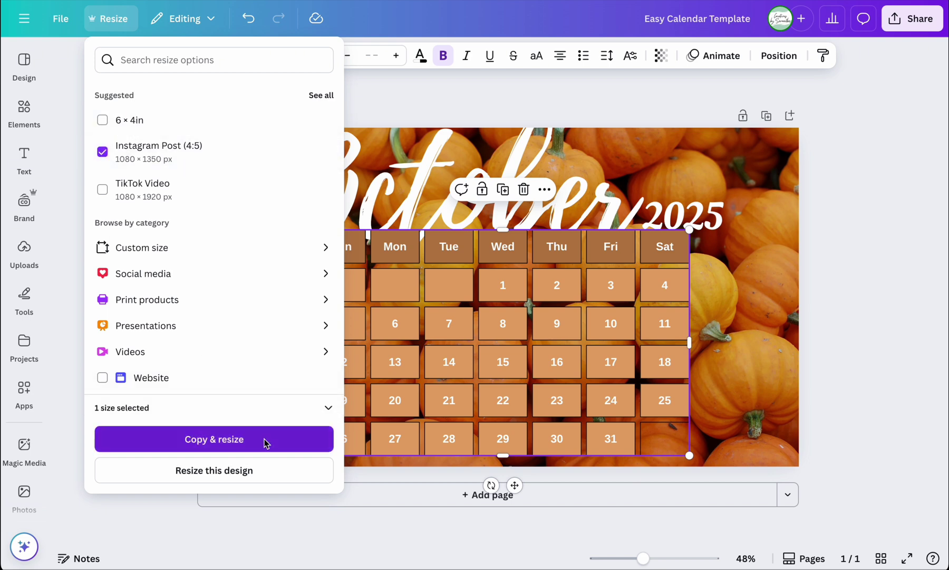
click(259, 474)
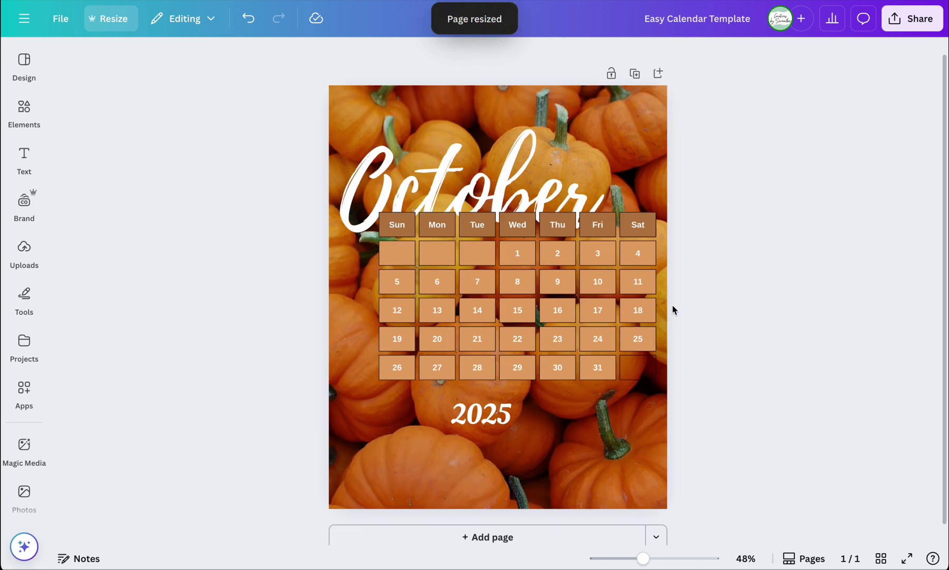
- Enlarge the calendar table from its lower-left corner so it spans nearly the full width of the portrait page
click(651, 215)
click(656, 213)
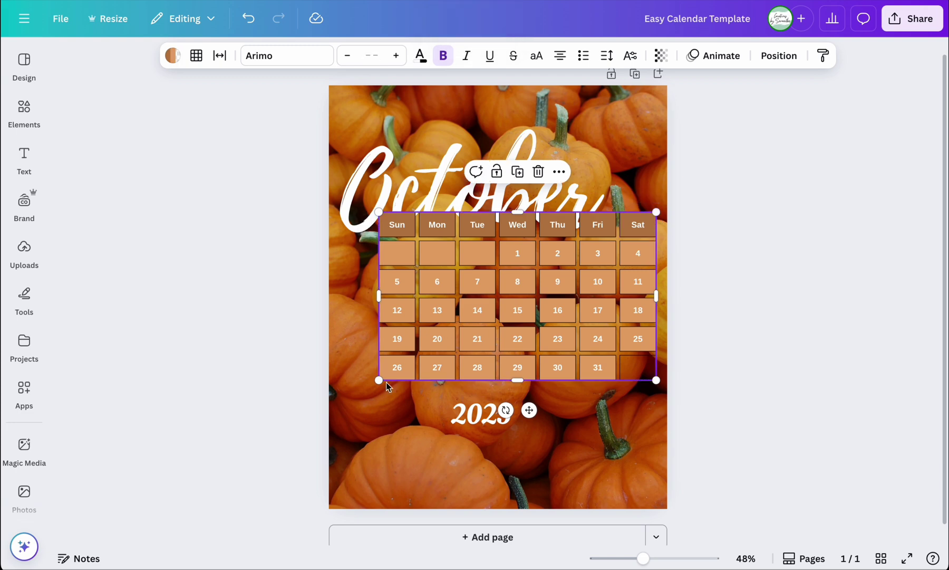
drag(379, 381, 346, 444)
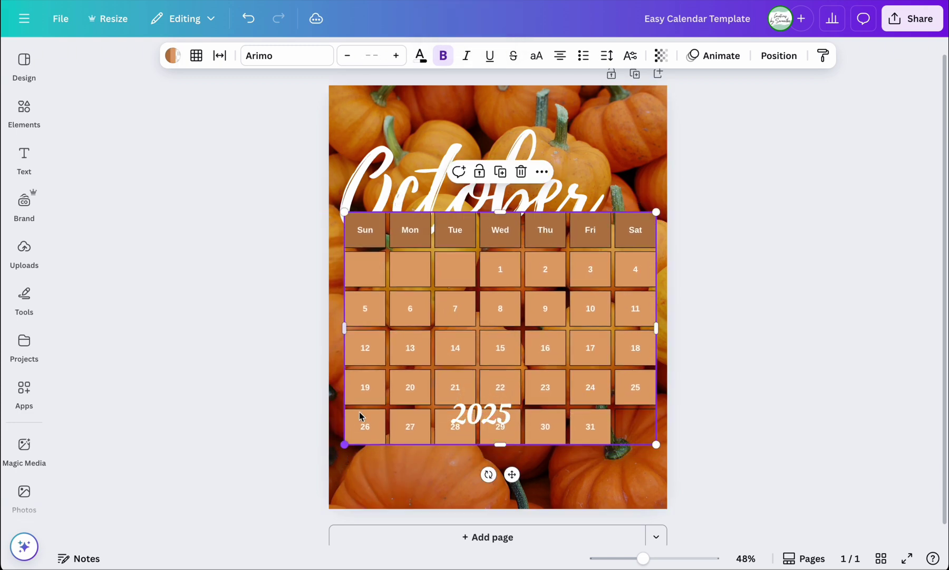
drag(437, 328, 438, 328)
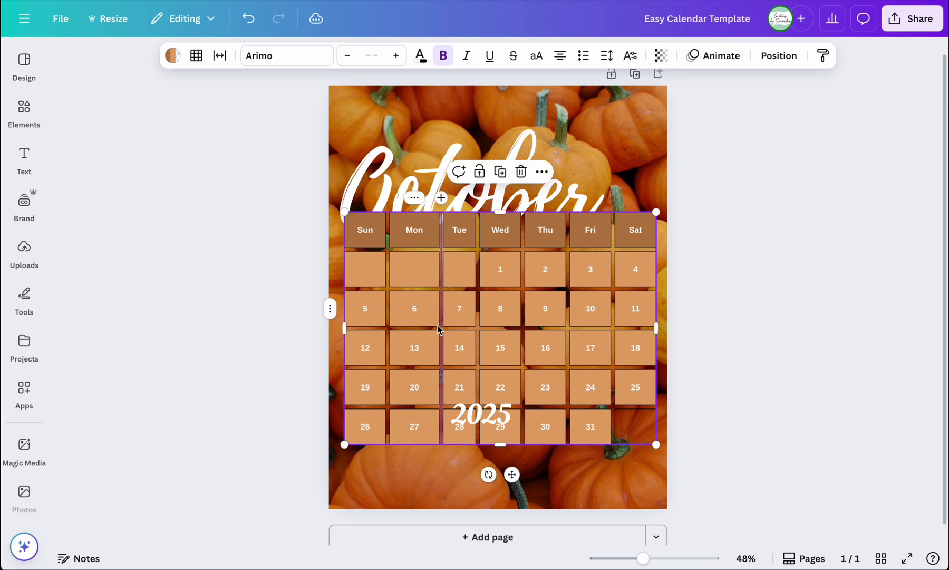
key(ctrl+z)
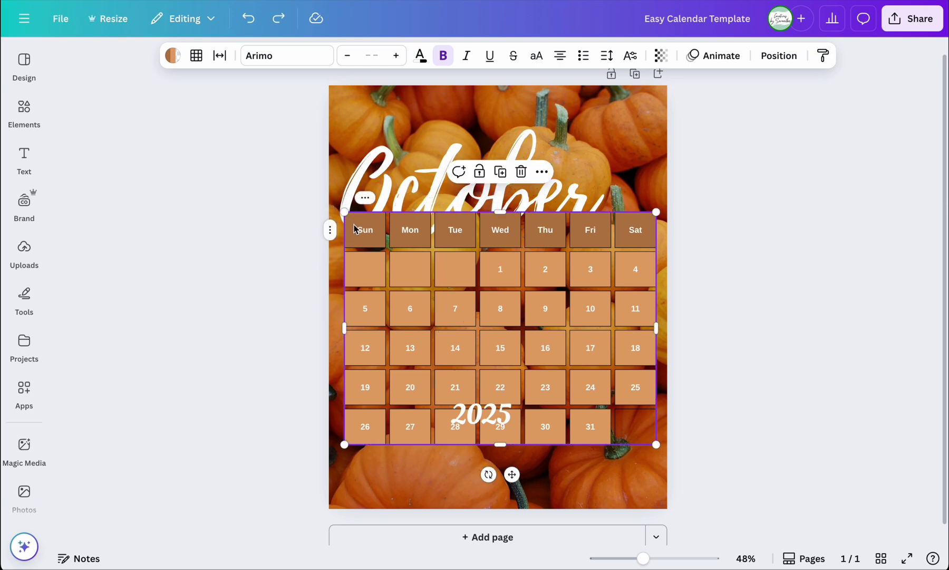
click(344, 198)
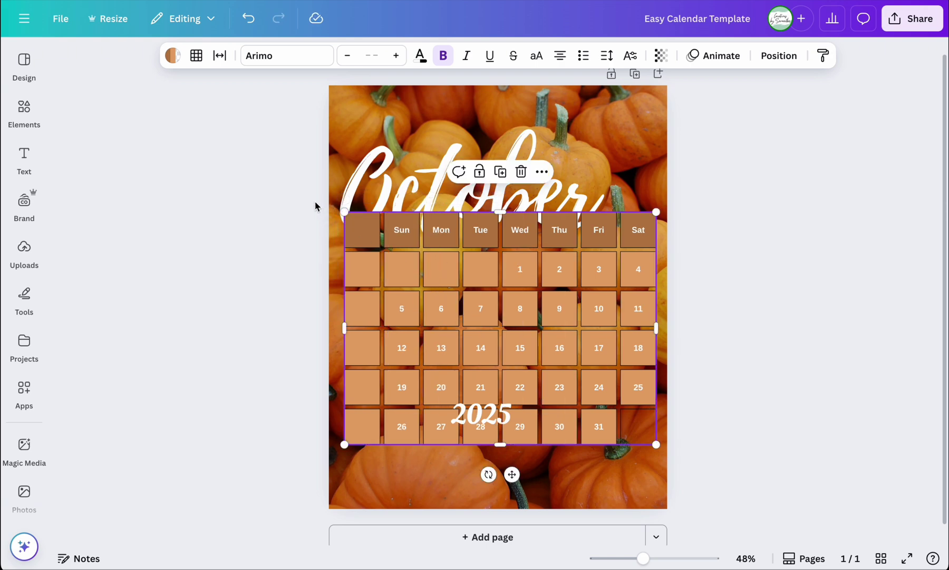
key(ctrl+z)
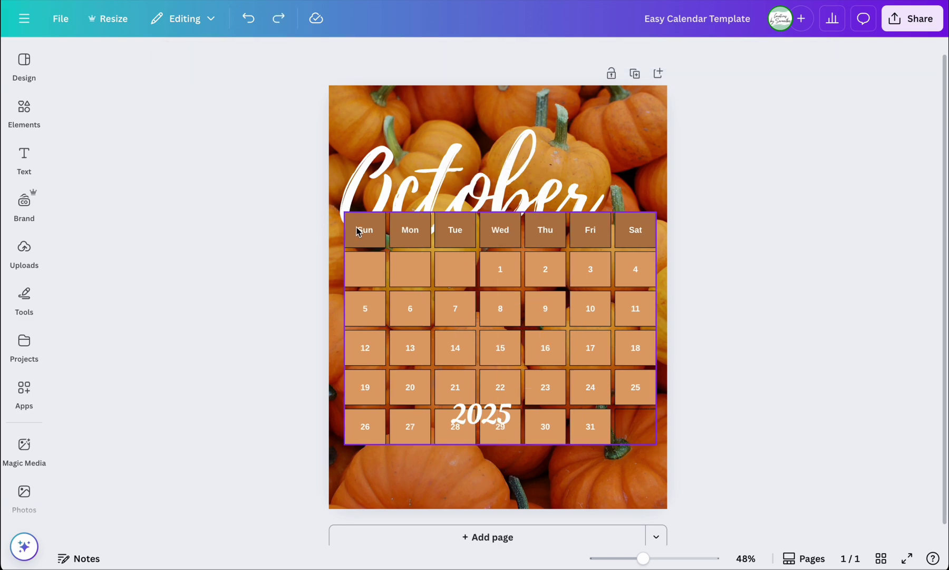
- Nudge the whole calendar table slightly left to centre it on the page
click(354, 232)
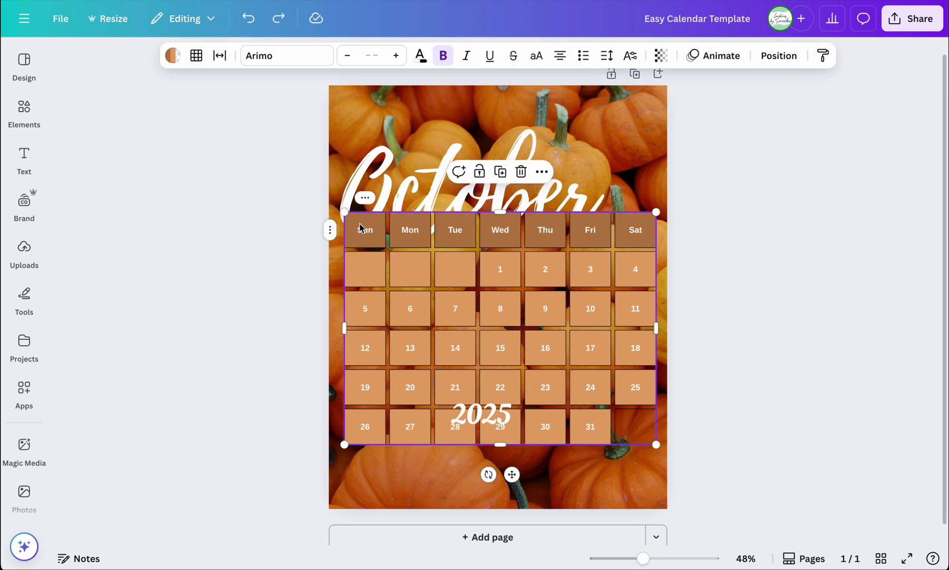
mouse_move(363, 226)
mouse_down()
mouse_move(372, 224)
mouse_move(360, 224)
mouse_up()
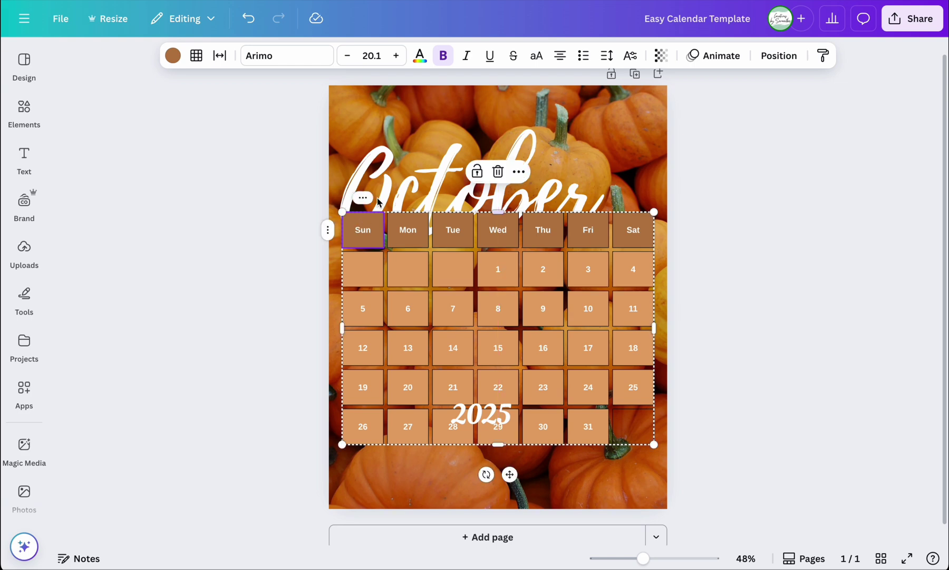
- Move the October title up and left above the calendar table and enlarge it to font size 263
click(403, 194)
drag(403, 194, 388, 177)
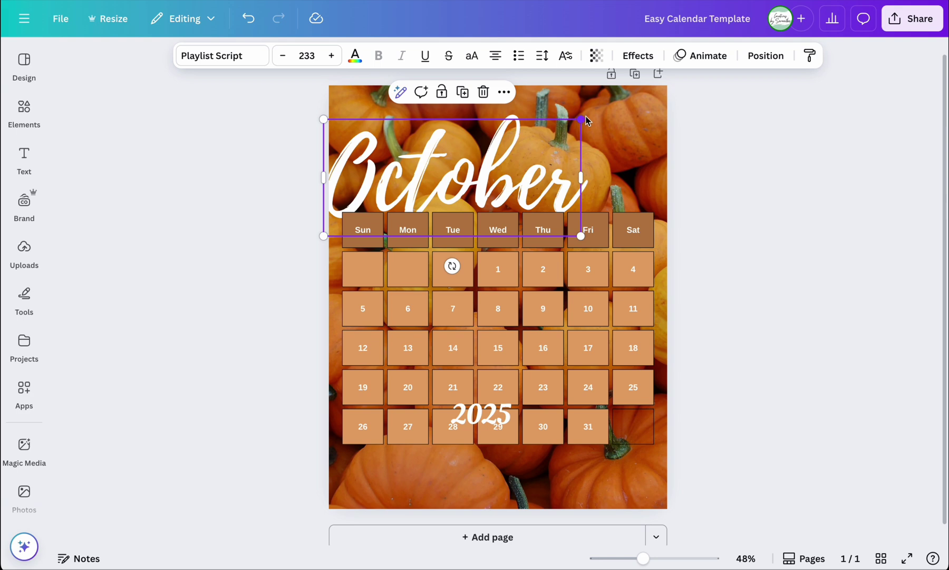
drag(583, 121, 614, 104)
drag(525, 148, 513, 152)
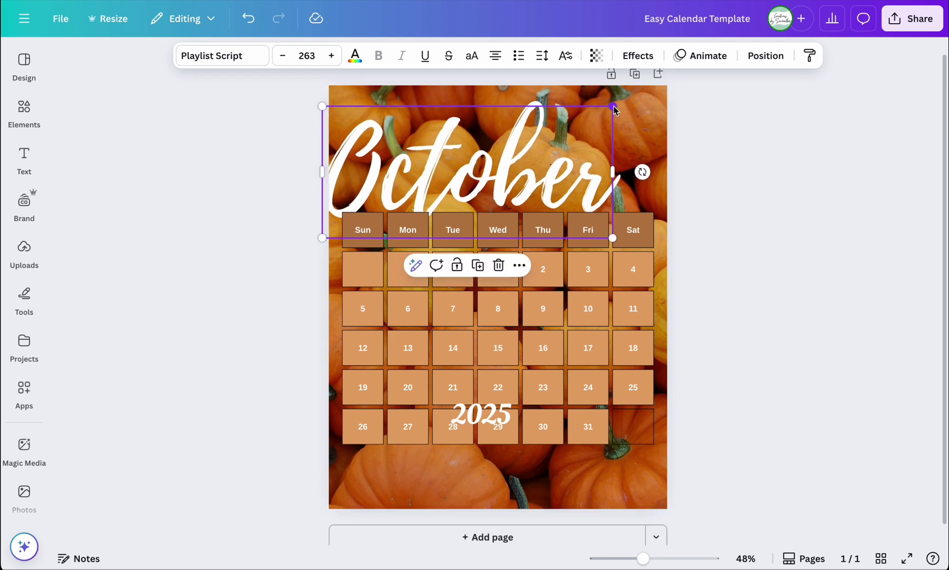
- Enlarge the October title to font size 309 and shift it slightly up and left
drag(614, 108, 664, 82)
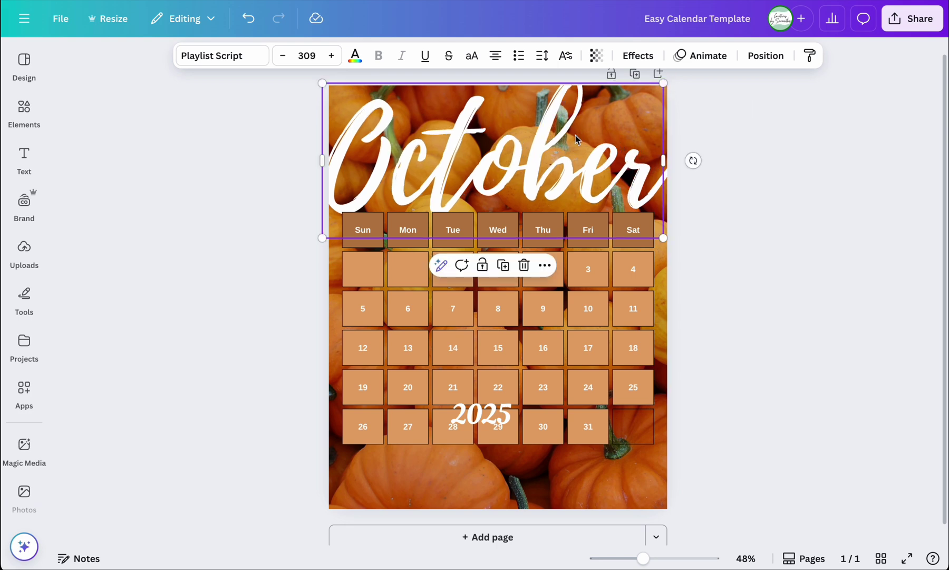
mouse_move(576, 139)
mouse_down()
mouse_move(559, 133)
mouse_move(570, 131)
mouse_up()
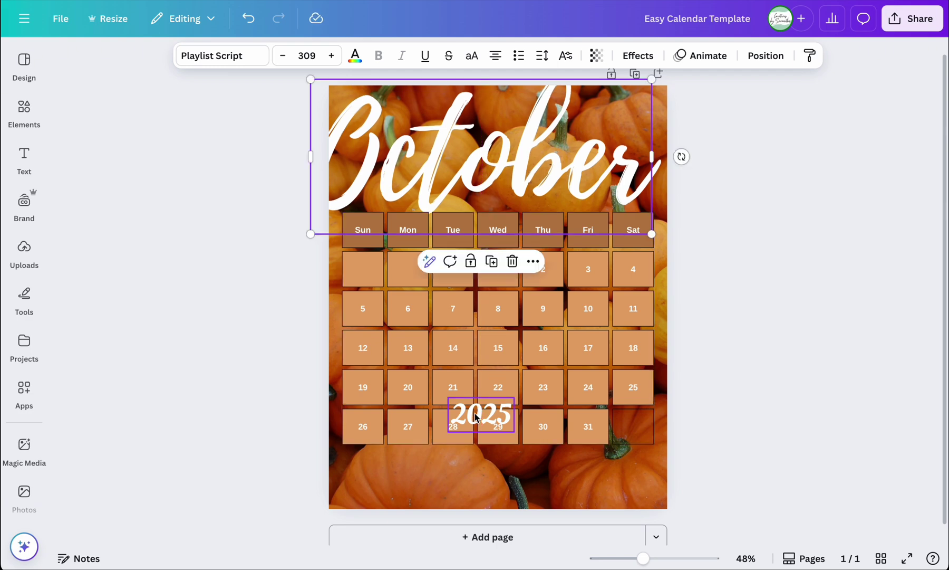
- Move the 2025 text to the page's upper-right corner above the end of October and enlarge it to font size 89.3
click(480, 413)
drag(480, 413, 671, 101)
drag(620, 130, 613, 128)
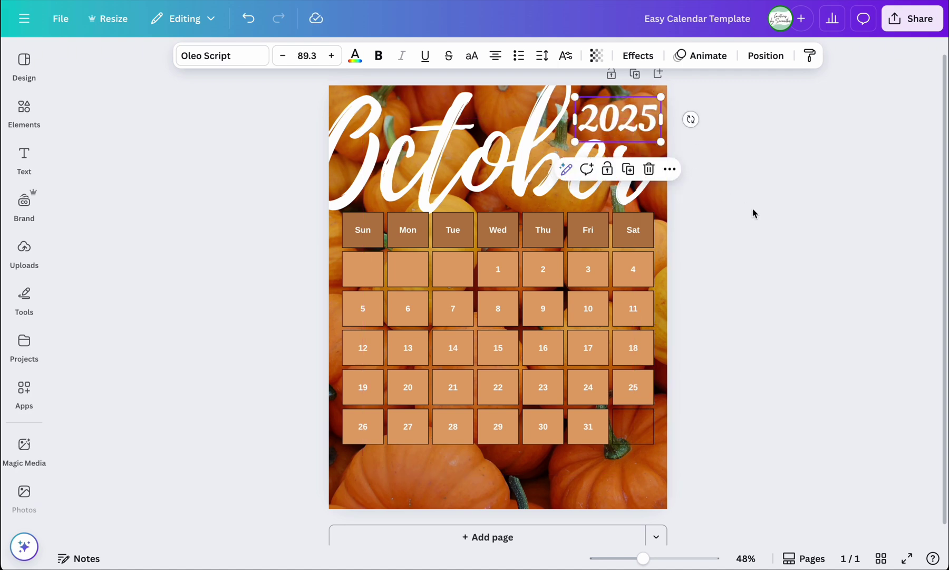
click(753, 209)
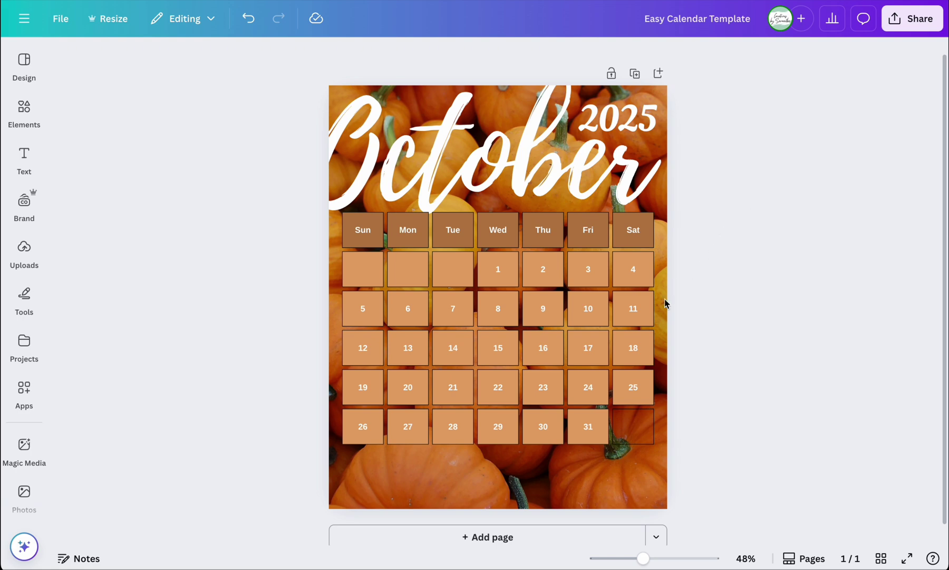
- Nudge the whole calendar table slightly up, keeping it centred horizontally on the page
click(574, 361)
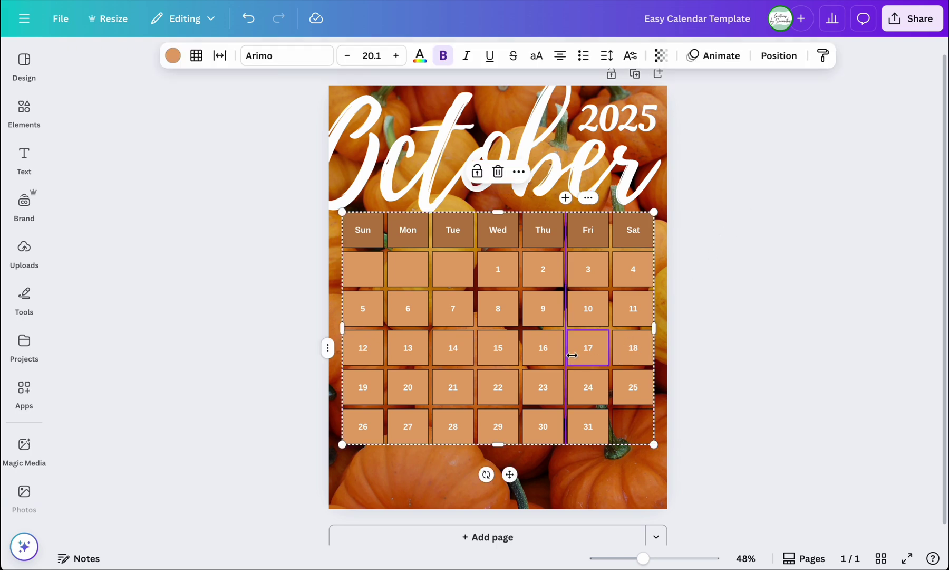
drag(573, 354, 573, 352)
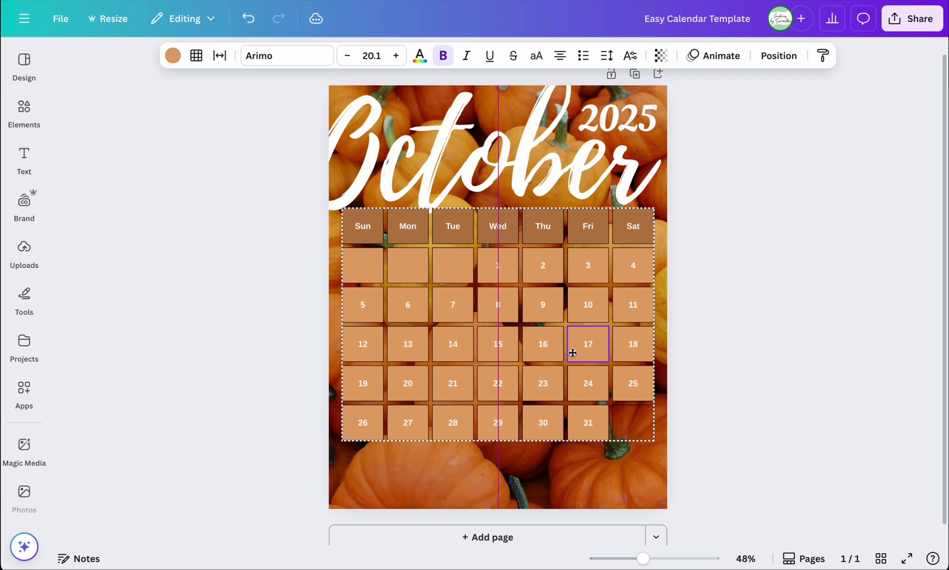
click(801, 421)
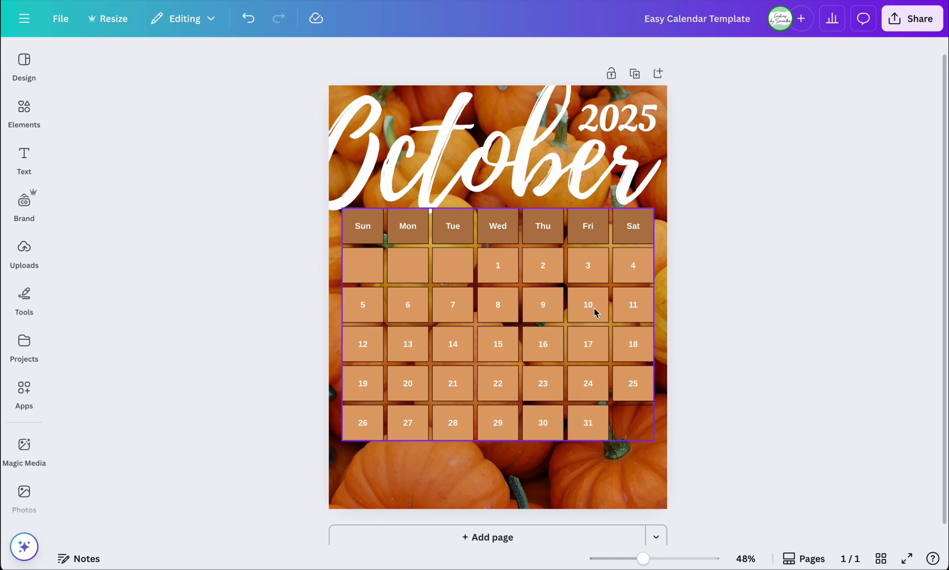
- Duplicate the 2025 text, place the copy below the calendar table and set its font size to 30
click(634, 122)
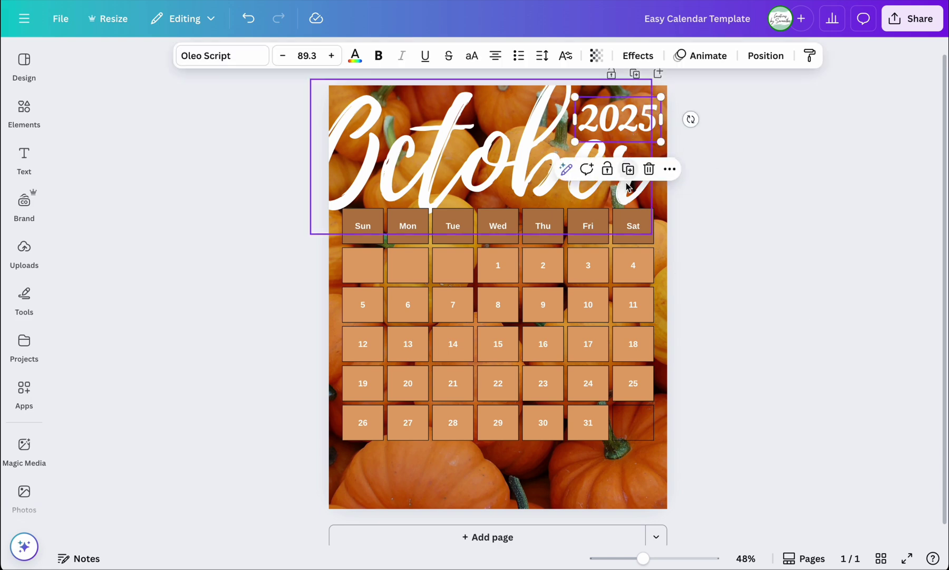
key(ctrl+d)
drag(636, 125, 403, 477)
click(310, 56)
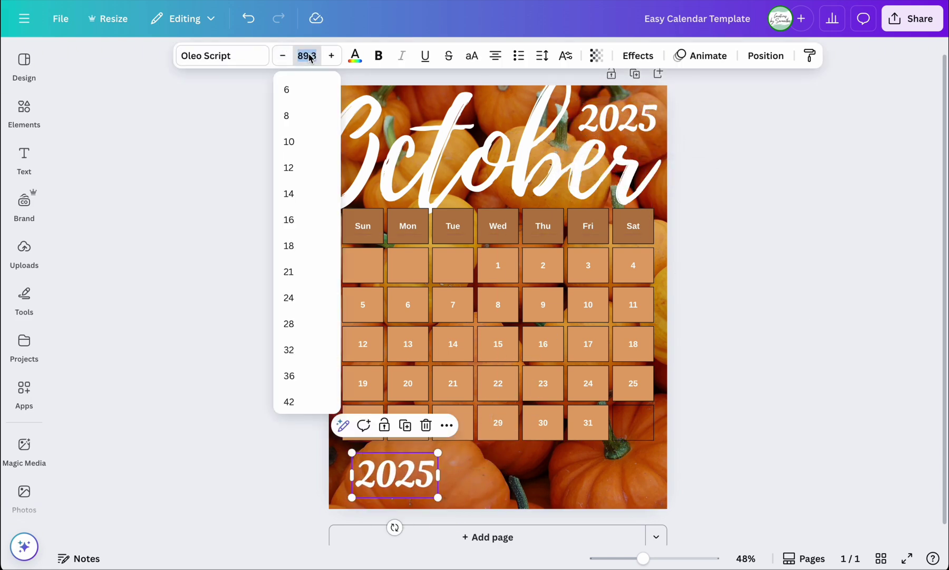
text(30)
key(Return)
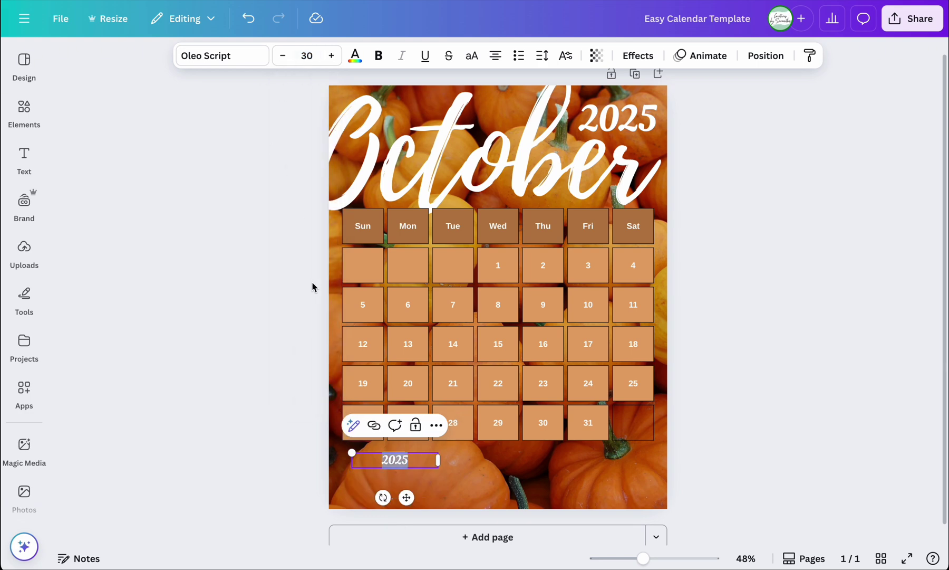
- Replace the copied text with "This is your month....Own it!" and widen its box so the phrase fits on one line
text(This)
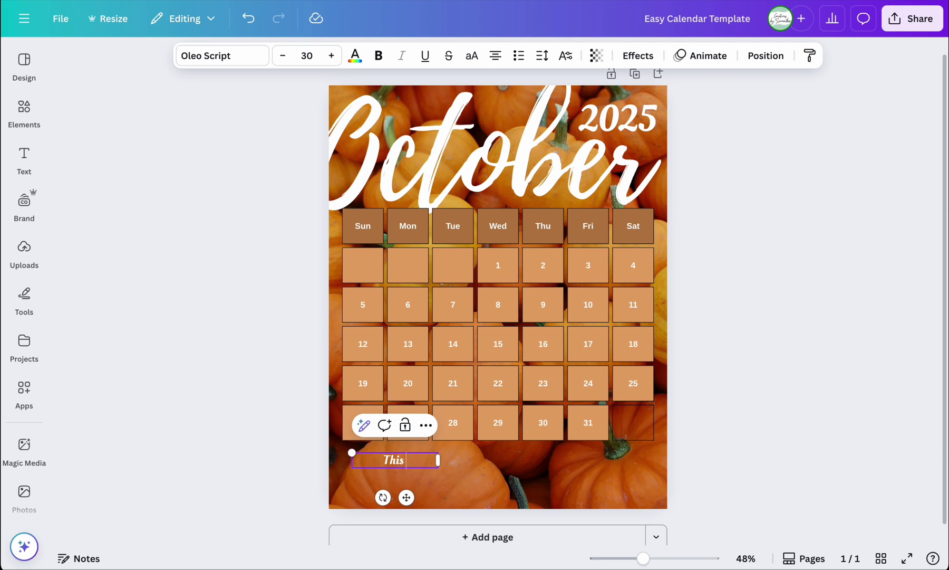
text( is your mont)
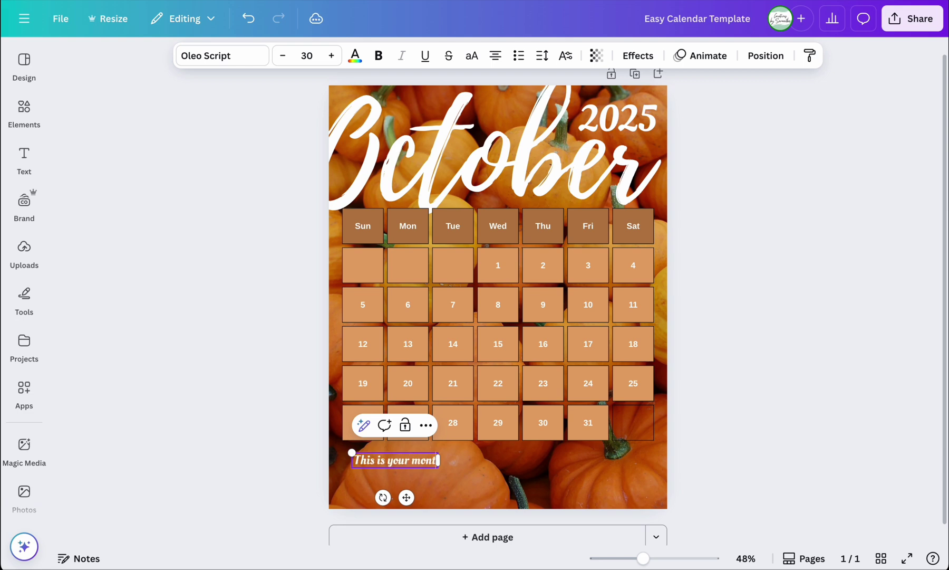
text(h....)
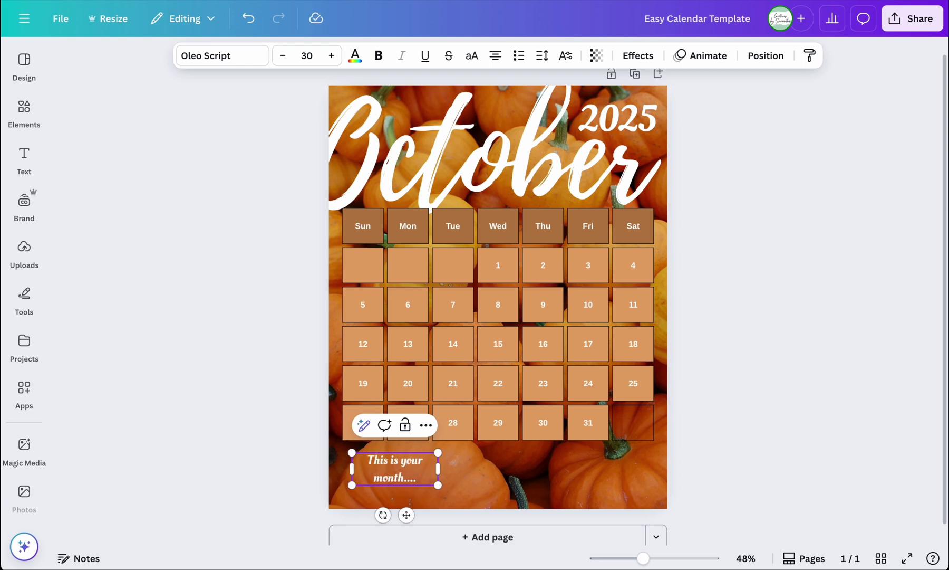
text(Own it!)
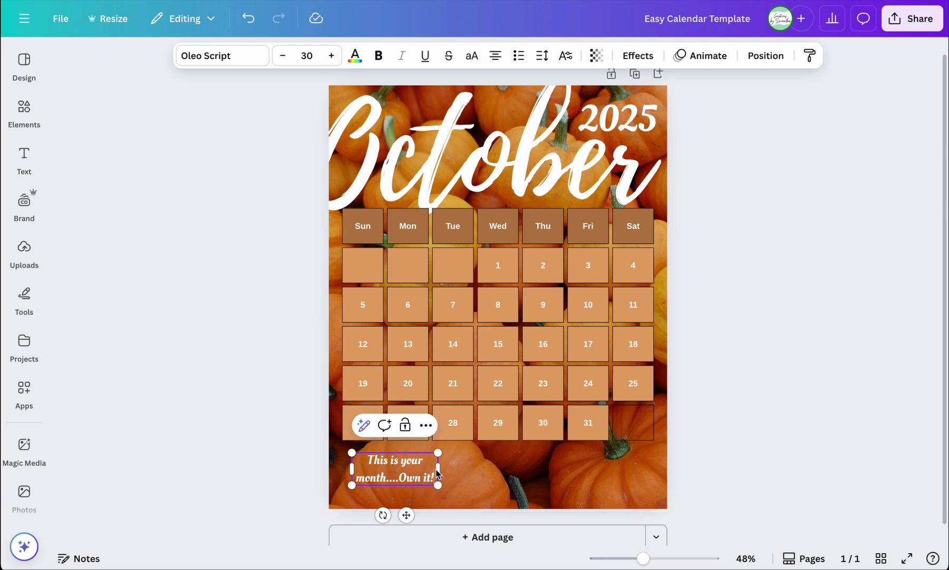
drag(438, 472, 652, 459)
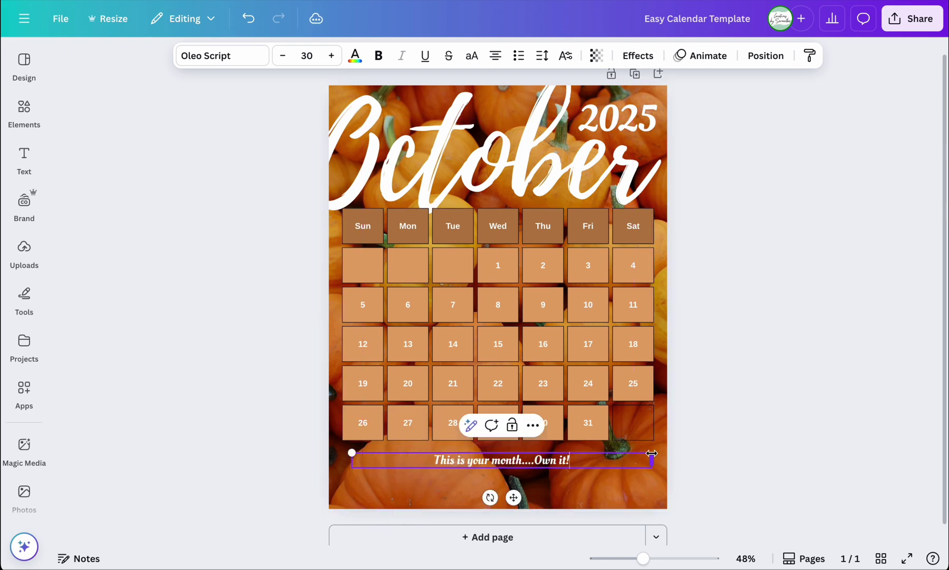
- Set the font size of the "This is your month....Own it!" tagline to 50
click(299, 60)
text(50)
key(Return)
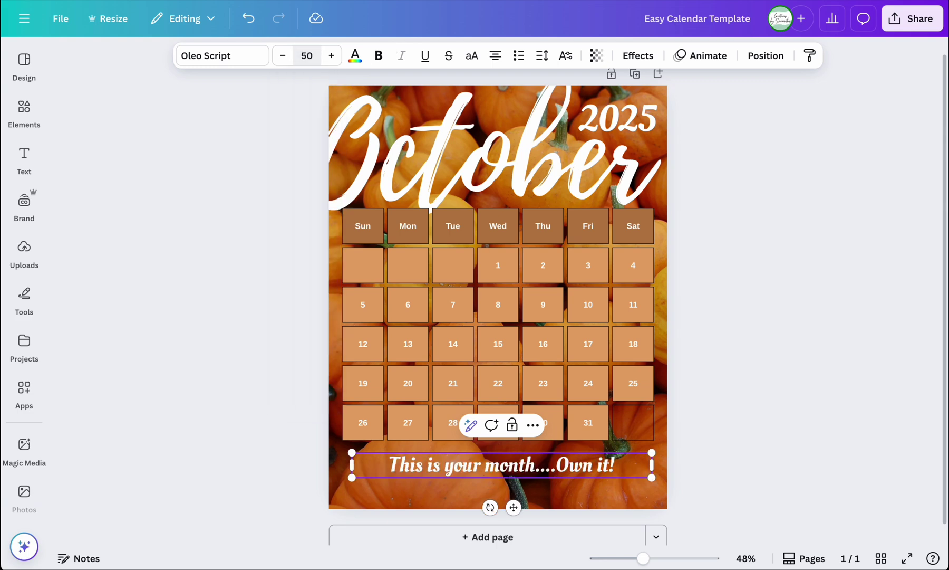
click(751, 239)
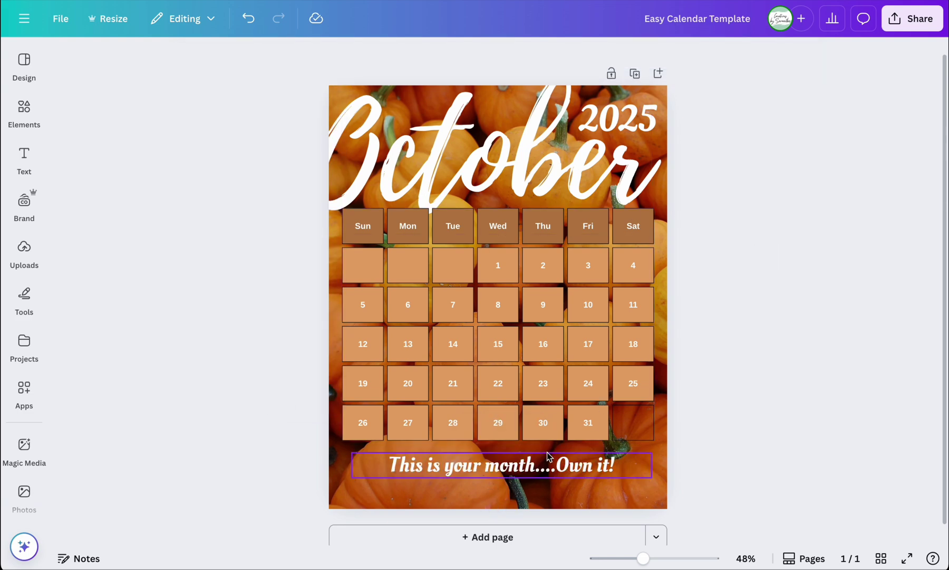
- Lower the tagline slightly below the calendar table and centre it horizontally on the page
click(538, 467)
drag(538, 467, 539, 473)
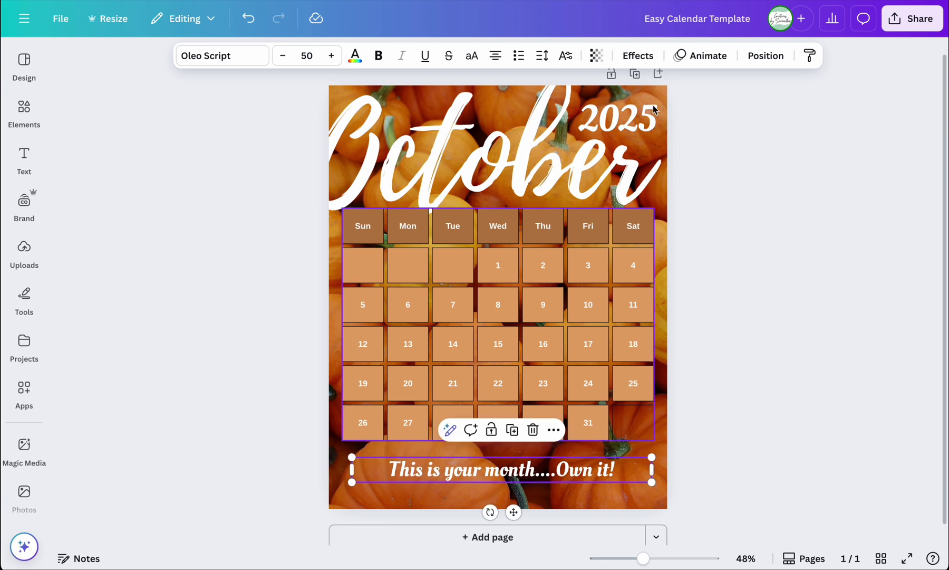
click(771, 55)
click(210, 284)
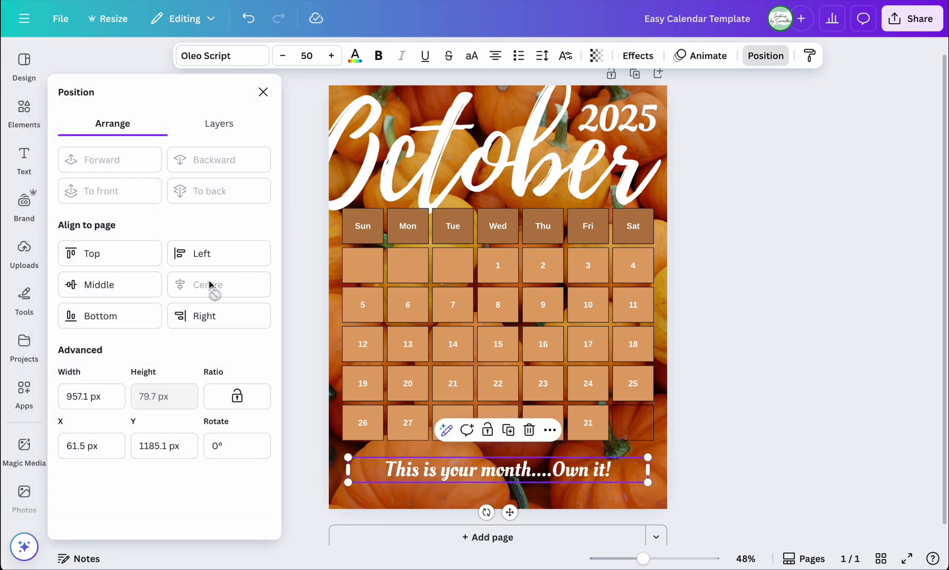
key(Escape)
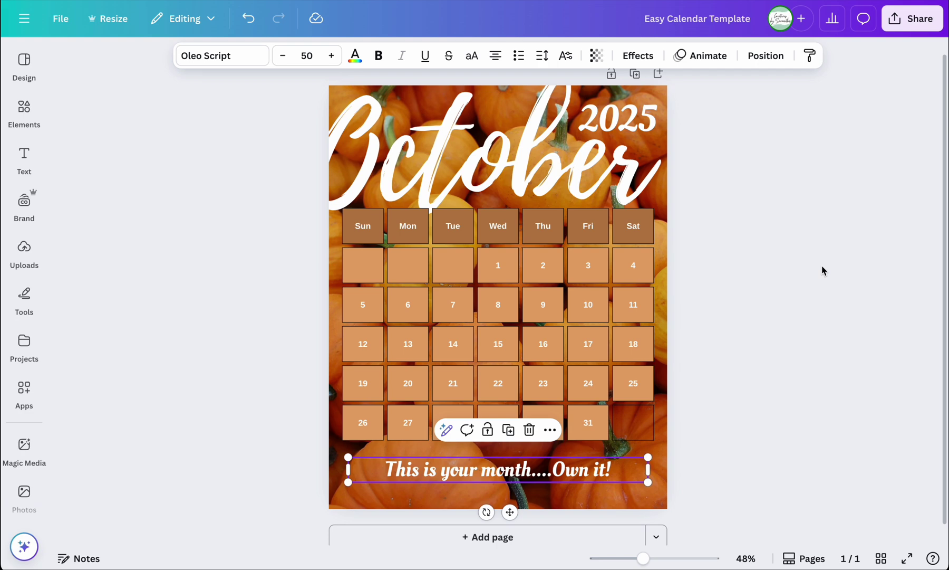
- Enlarge the October title to font size 317 from its lower-right corner so it reaches the page's right edge
click(649, 202)
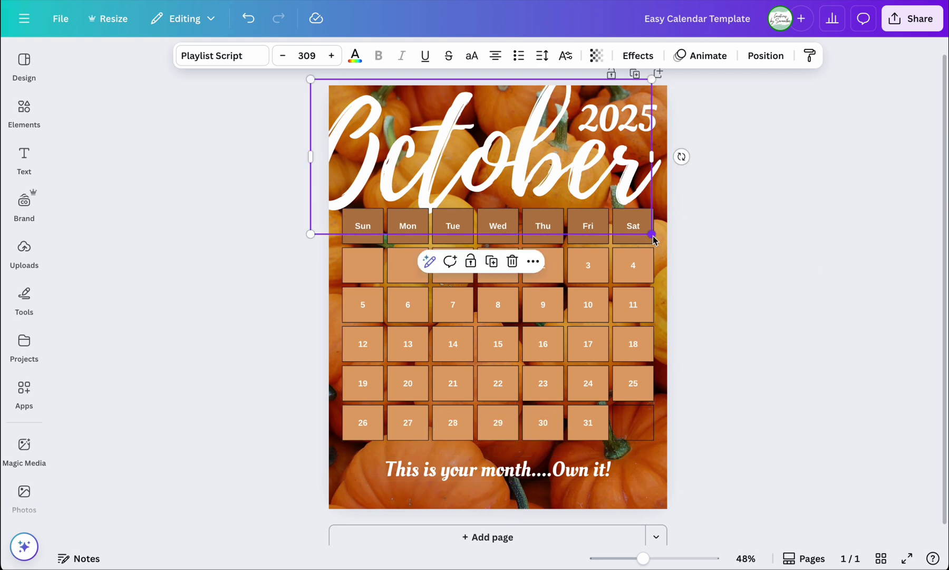
drag(652, 235, 663, 240)
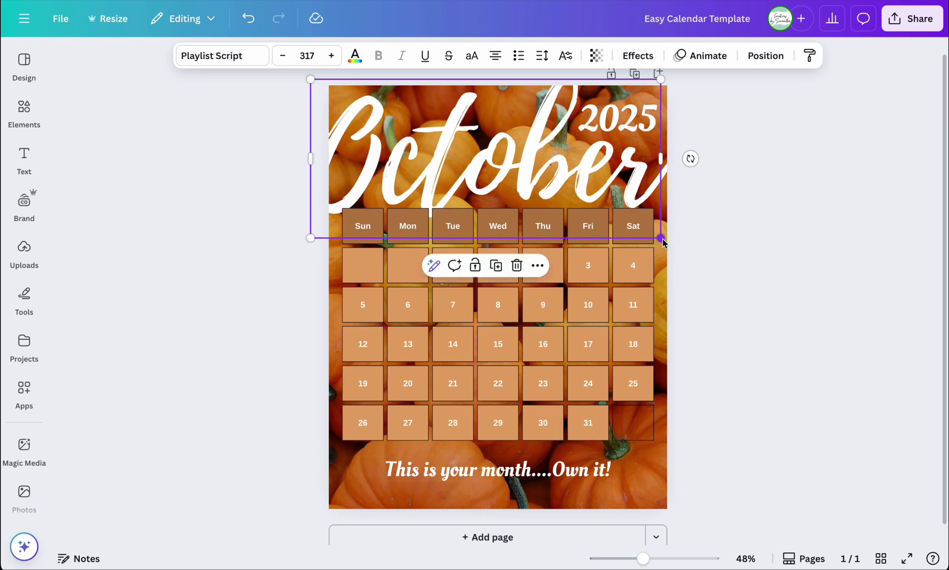
click(723, 251)
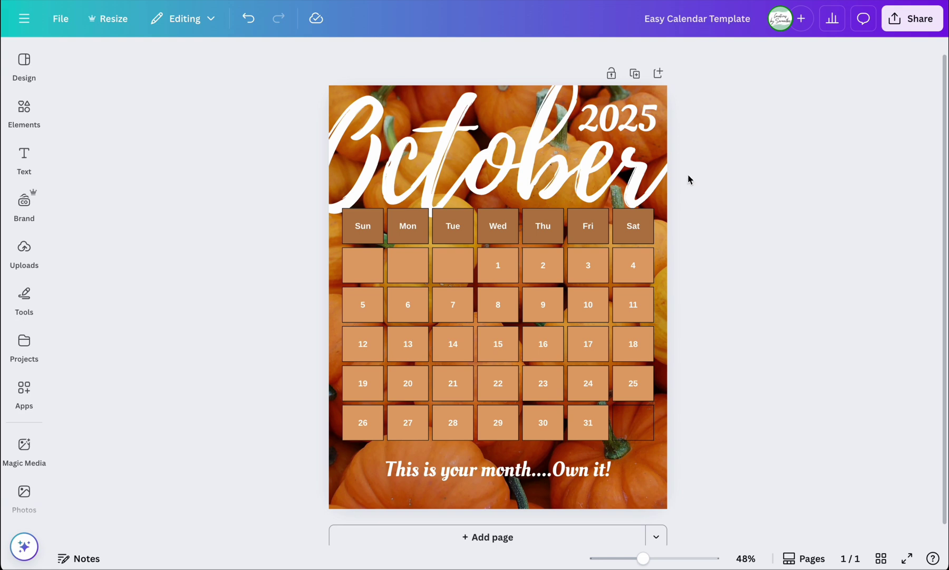
- Nudge the 2025 text slightly to the right above the October title
click(622, 119)
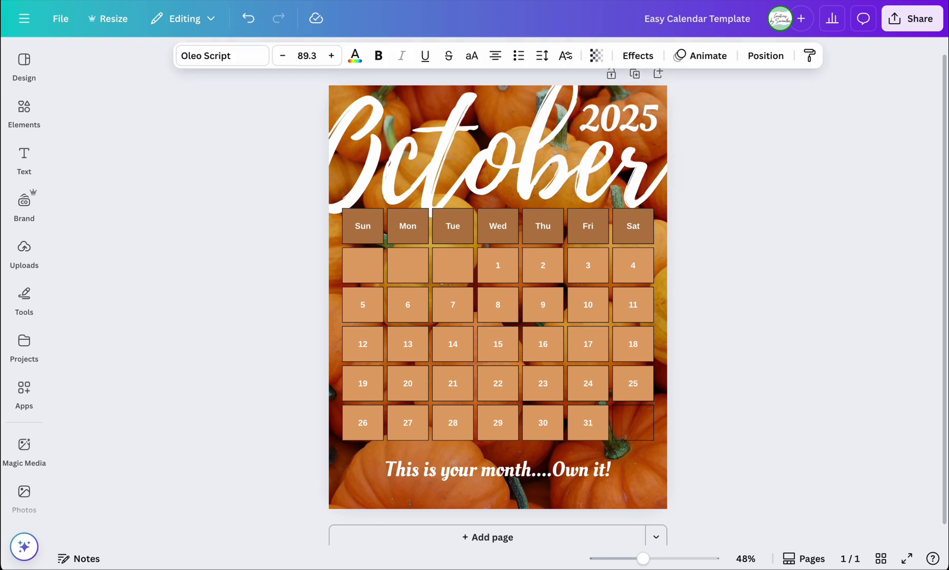
key(Right)
key(Right)
key(Right)
key(Right)
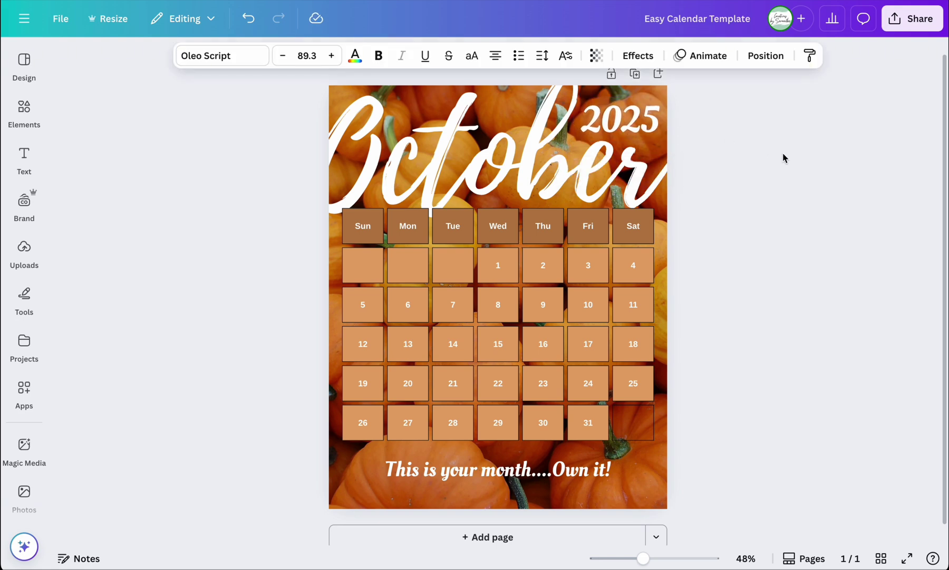
click(783, 154)
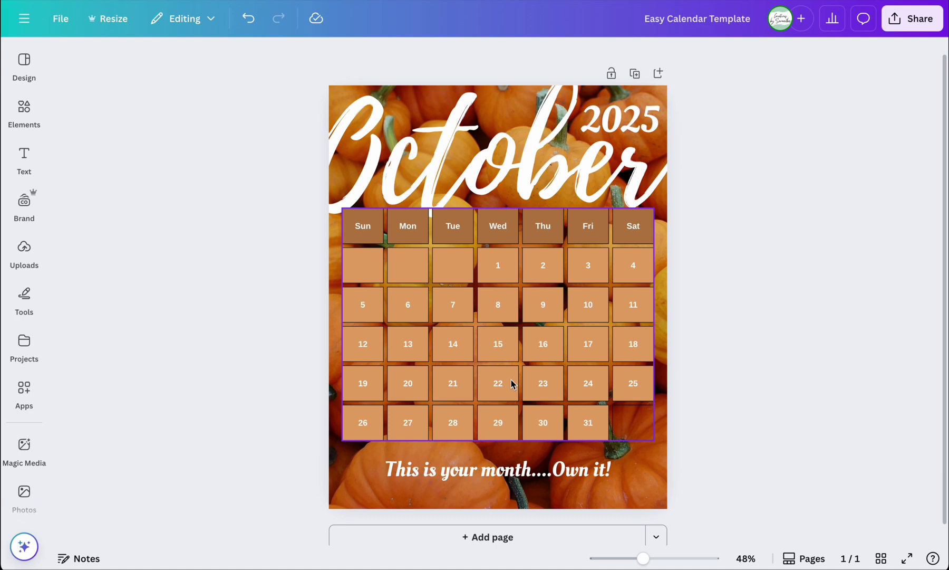
- Enlarge the text of the whole calendar table, bringing the date numbers to font size 32.1
click(636, 362)
click(654, 441)
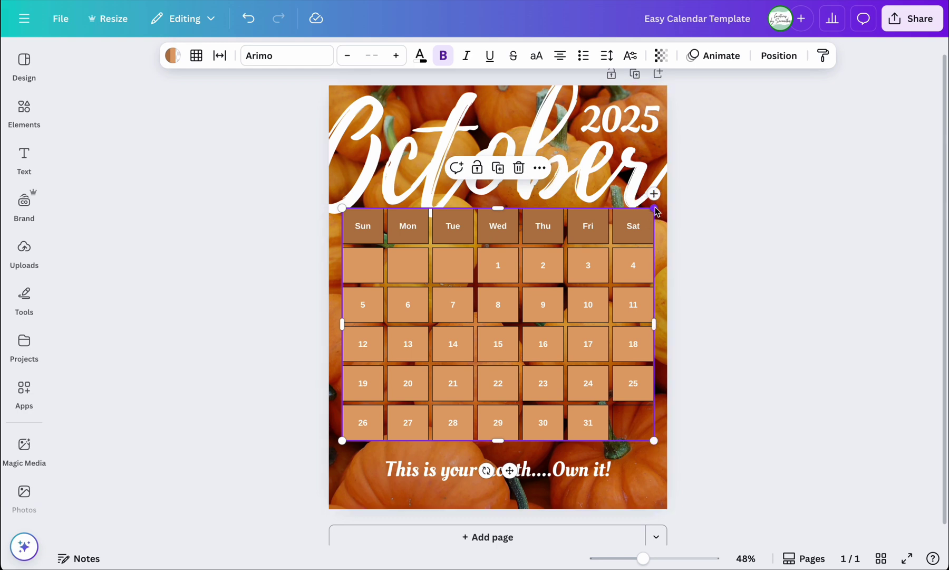
click(398, 55)
click(397, 56)
click(398, 56)
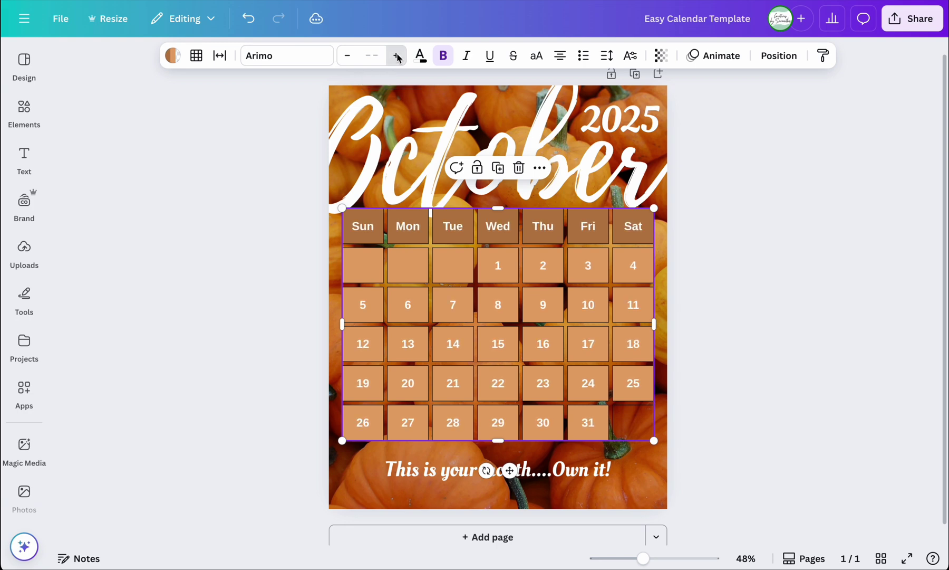
click(398, 55)
click(398, 56)
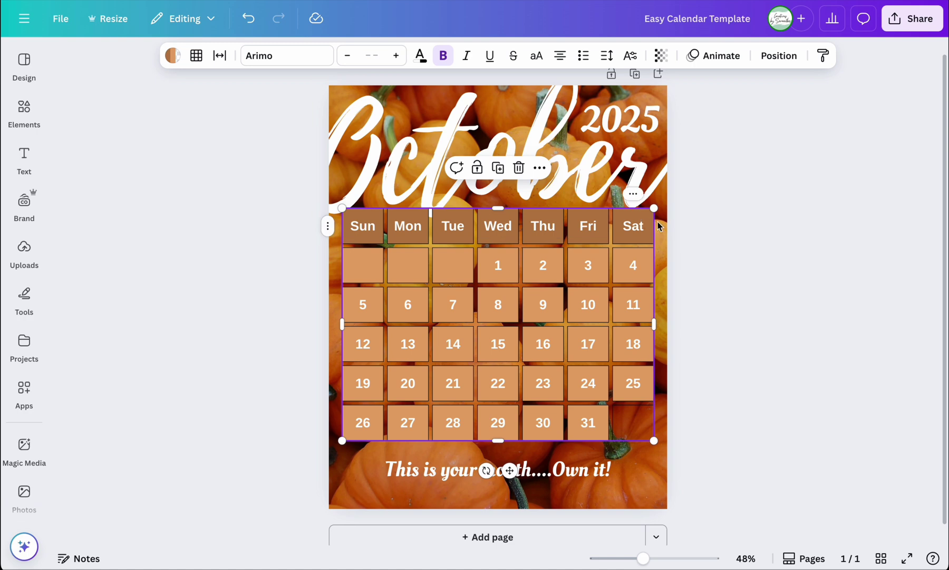
- Examine the Calendar Maker app's month, header, number and background settings with the whole calendar table selected
click(24, 390)
click(72, 105)
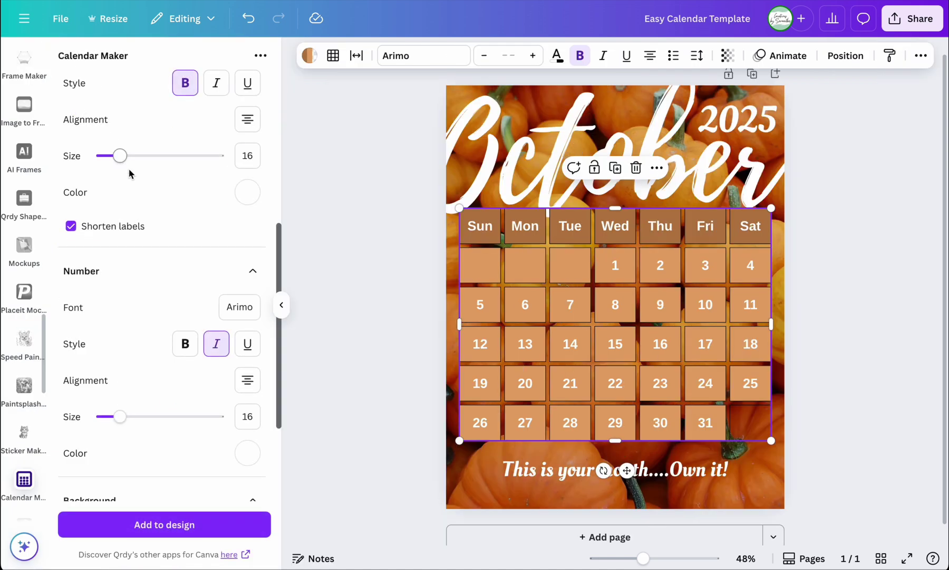
scroll(173, 179, up, 1)
scroll(172, 180, up, 4)
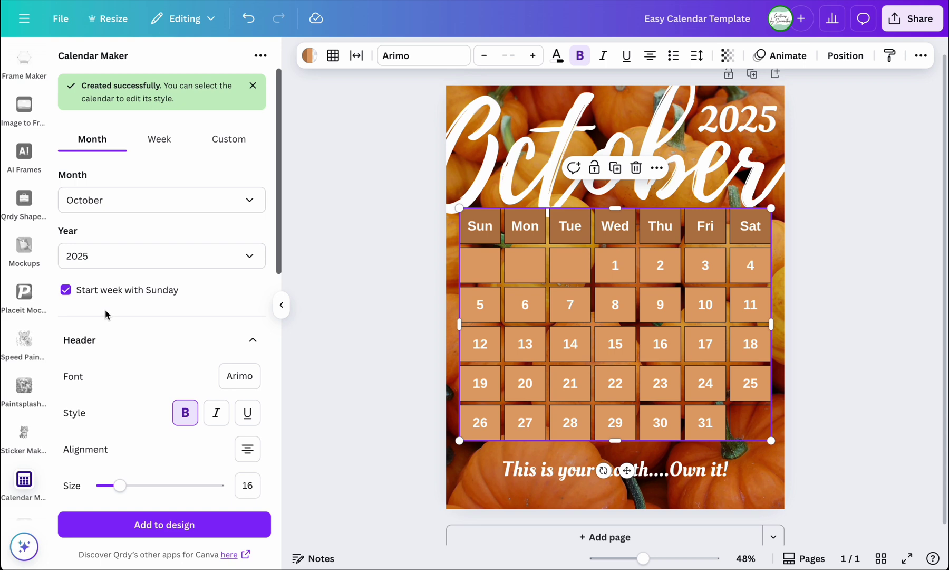
scroll(106, 312, down, 3)
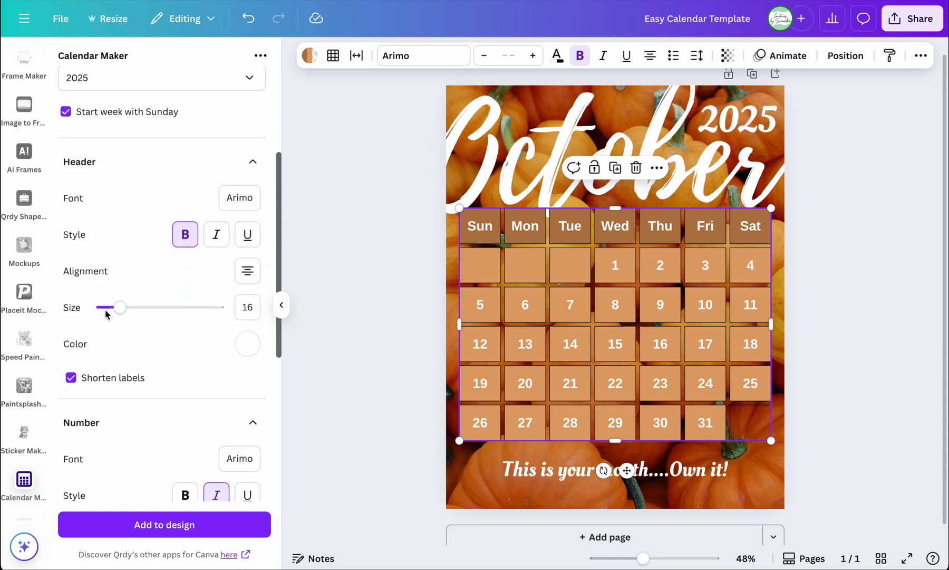
scroll(106, 309, down, 5)
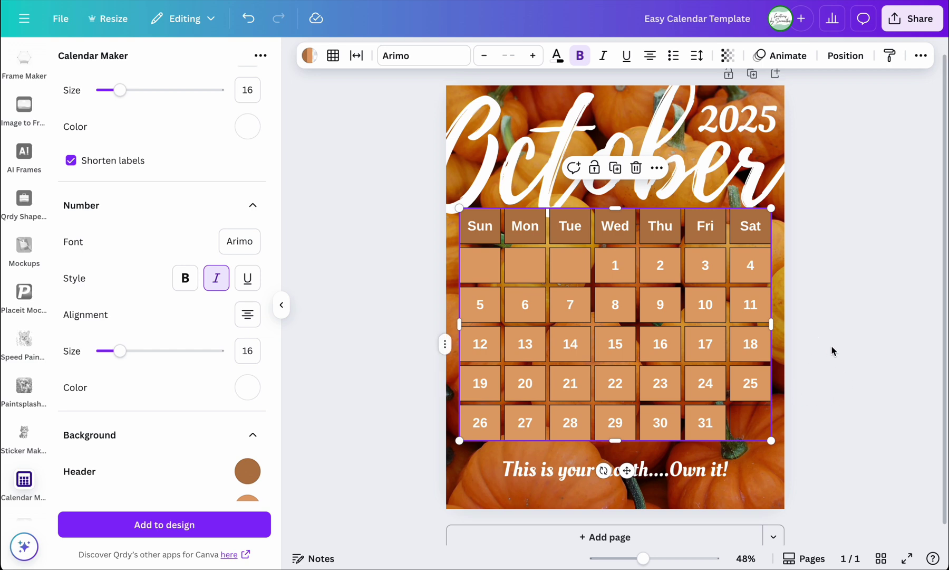
click(750, 352)
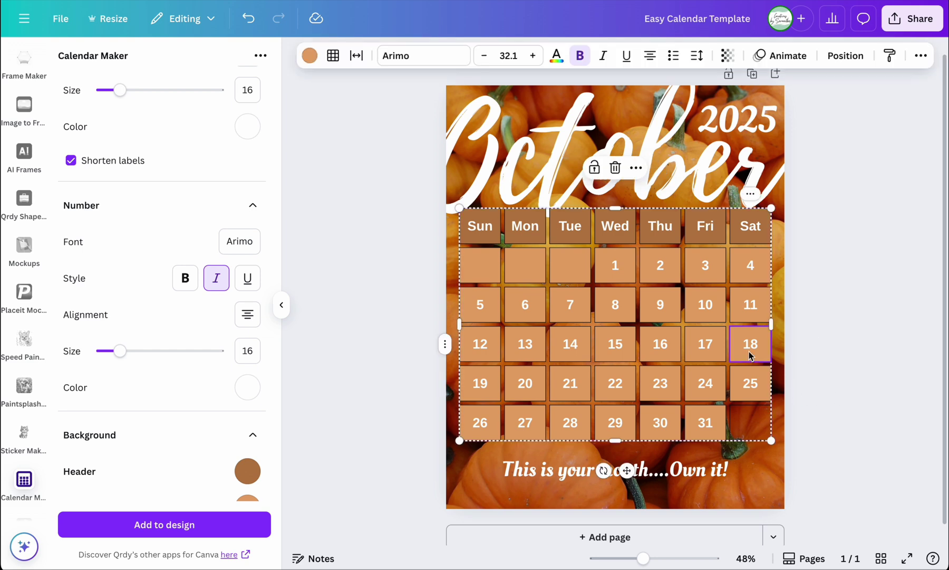
click(771, 211)
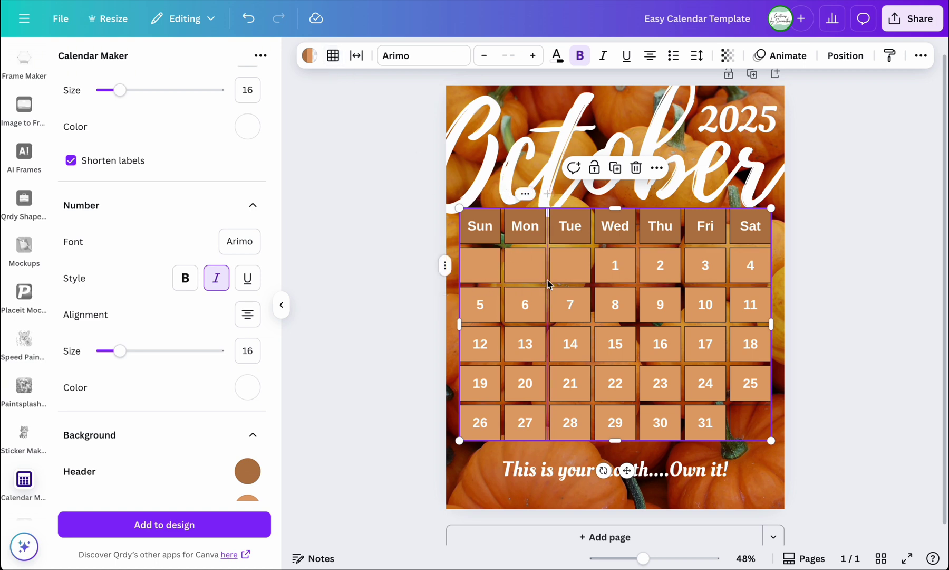
- Try the no-border and dashed border styles on the whole calendar table
click(333, 58)
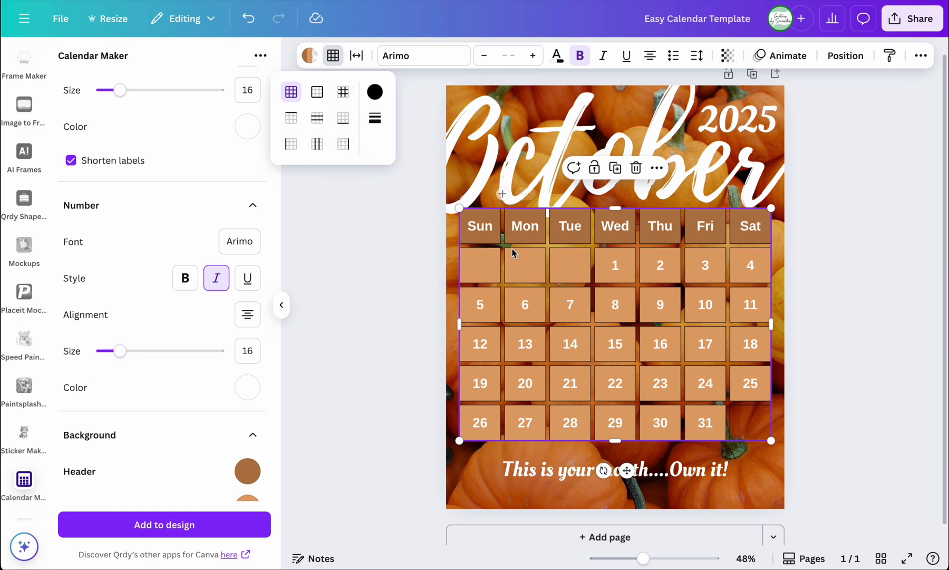
click(375, 121)
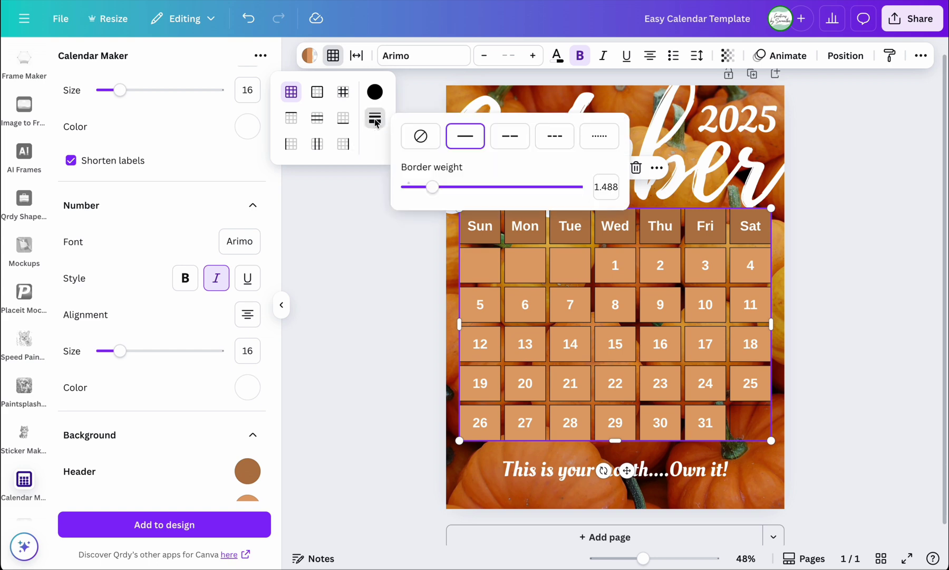
click(414, 145)
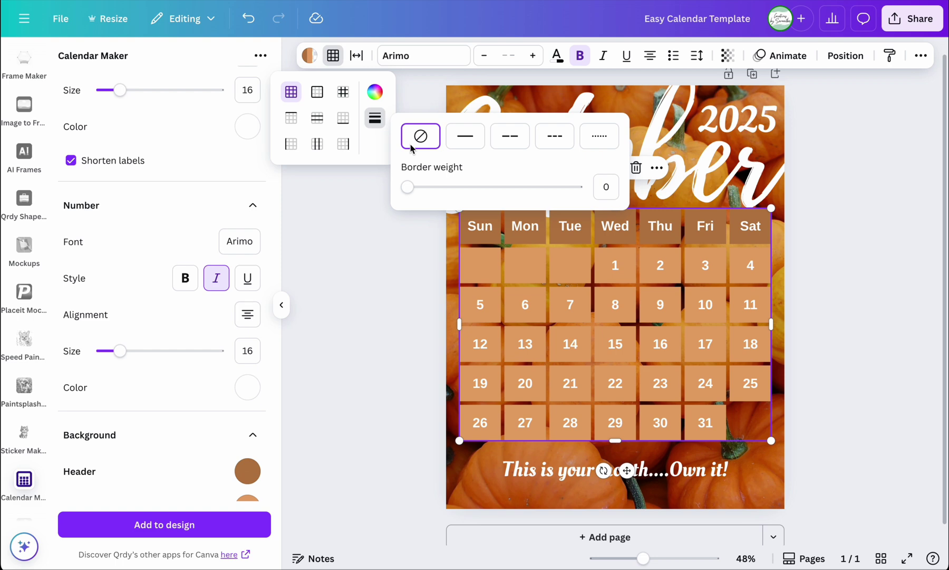
click(509, 140)
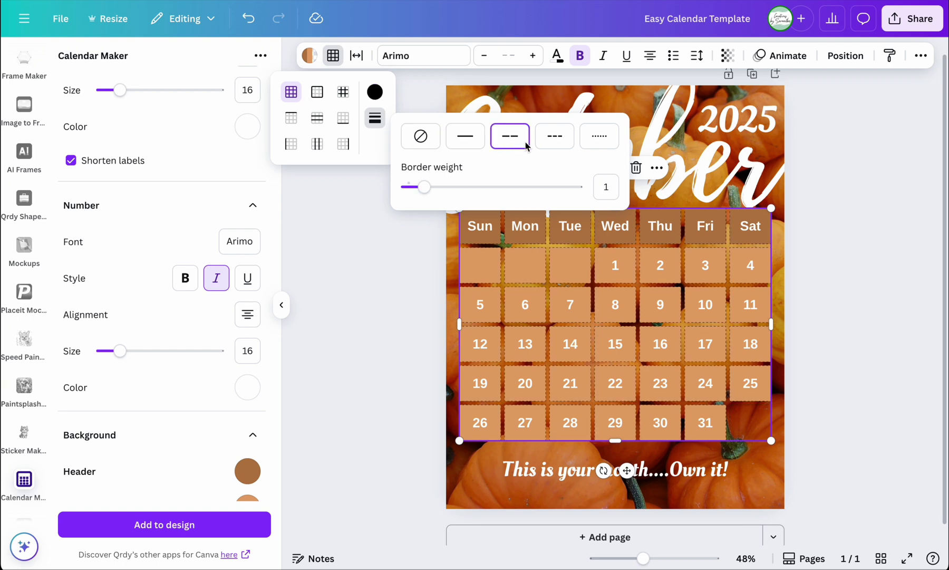
click(554, 150)
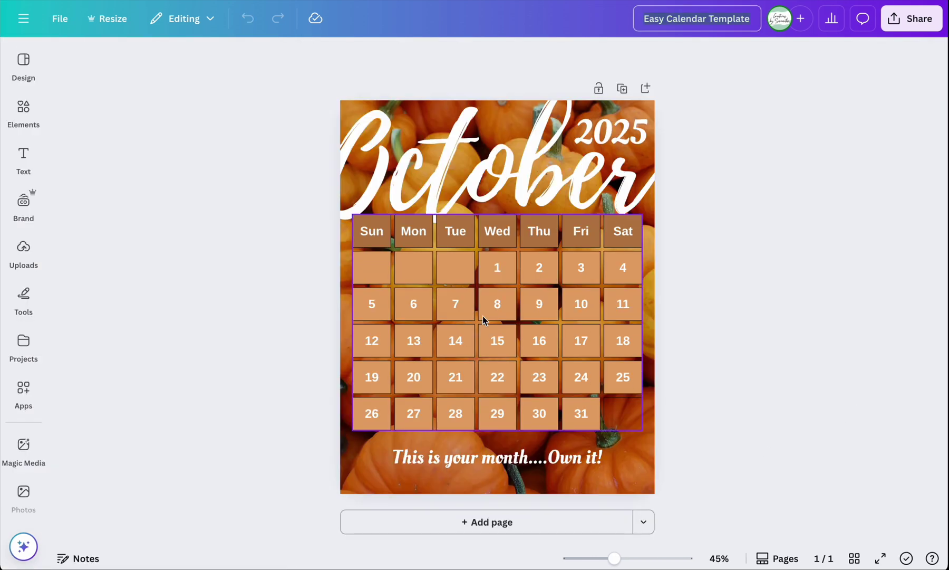
- Remove the border from the empty Saturday cell after the 31 in the calendar's last row
click(631, 417)
click(692, 399)
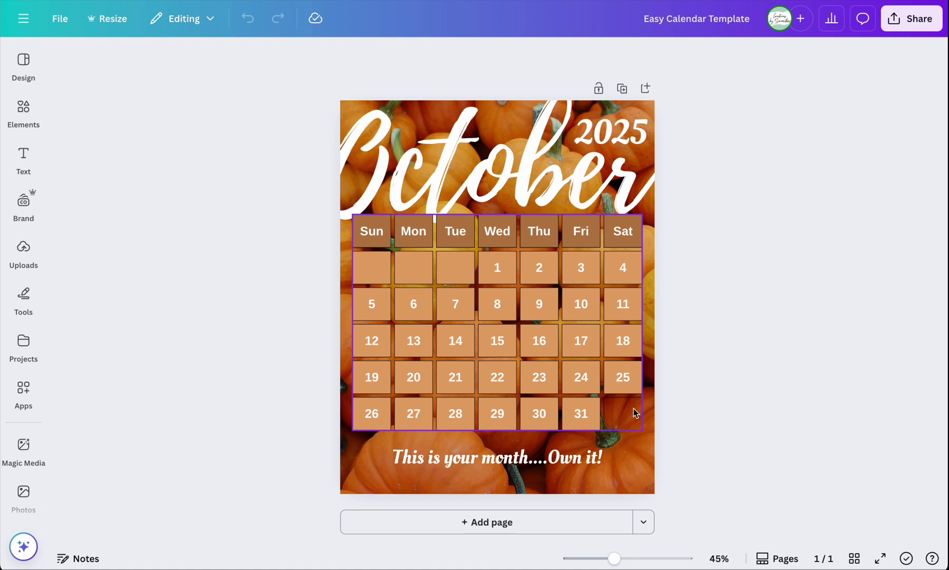
click(632, 414)
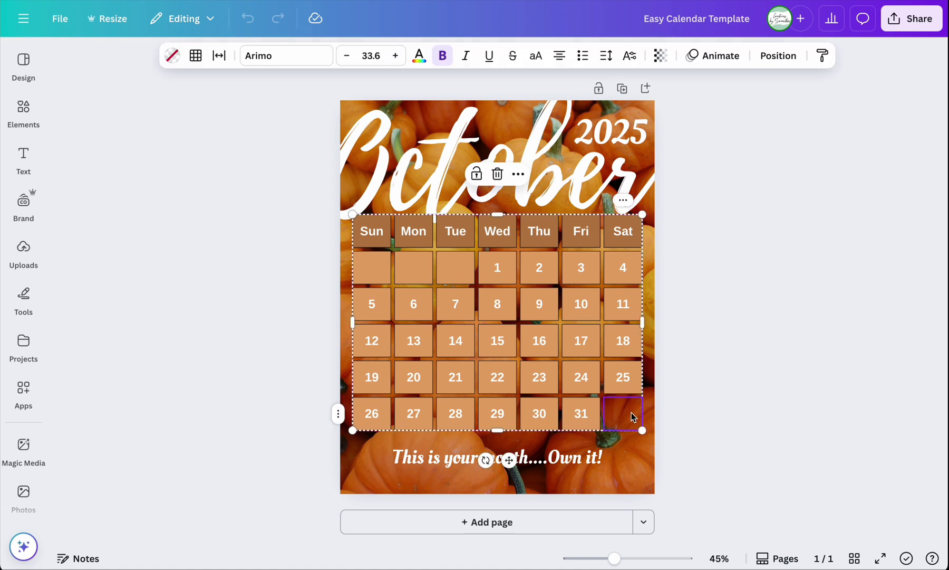
click(195, 55)
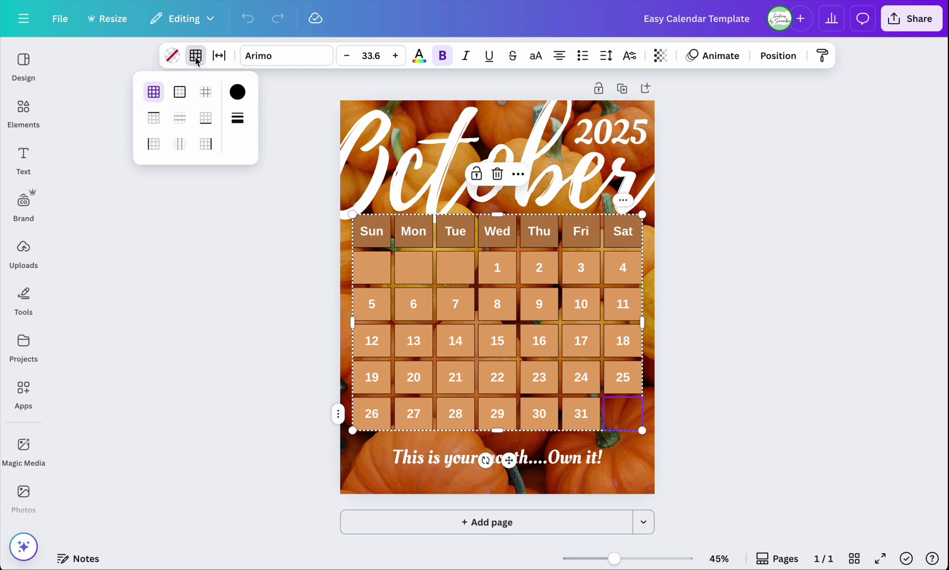
click(236, 120)
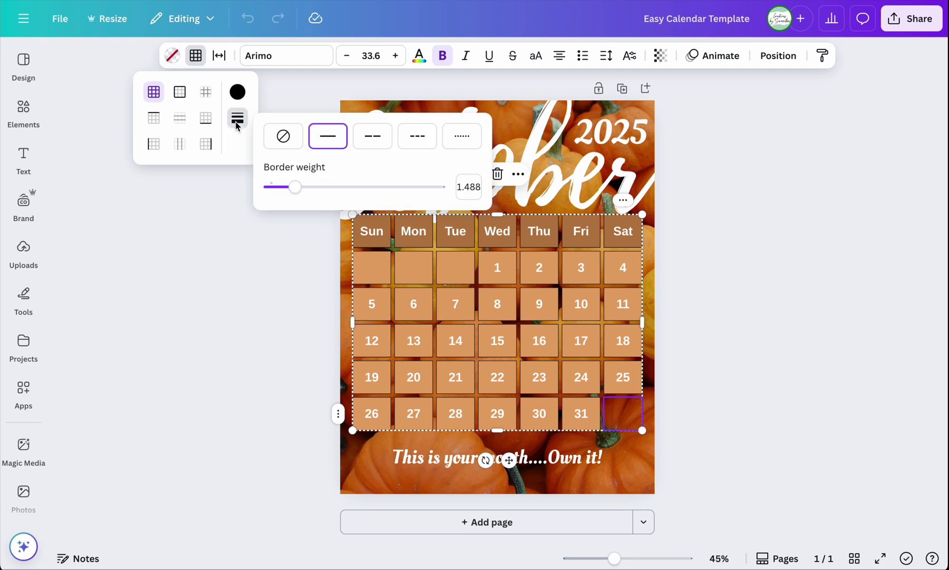
click(282, 137)
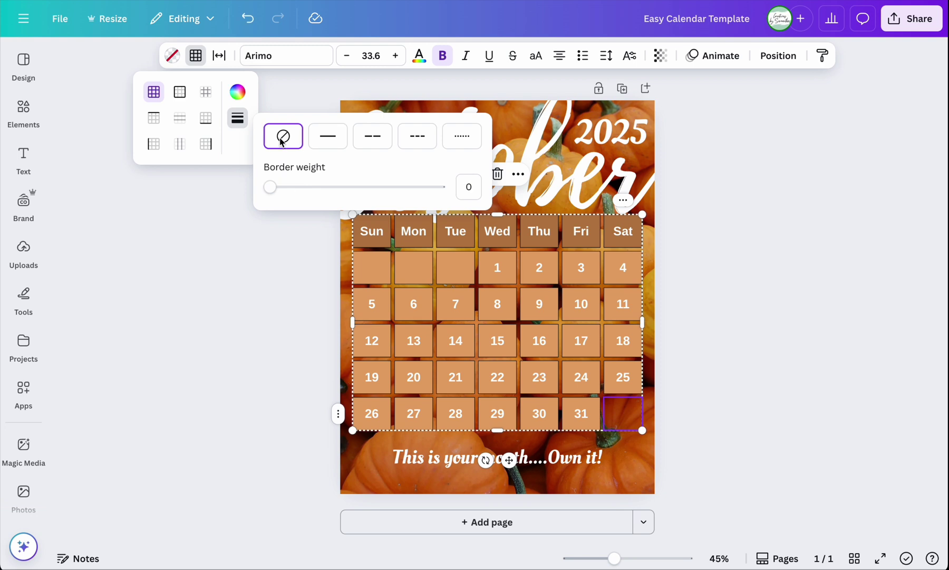
key(Escape)
key(Escape)
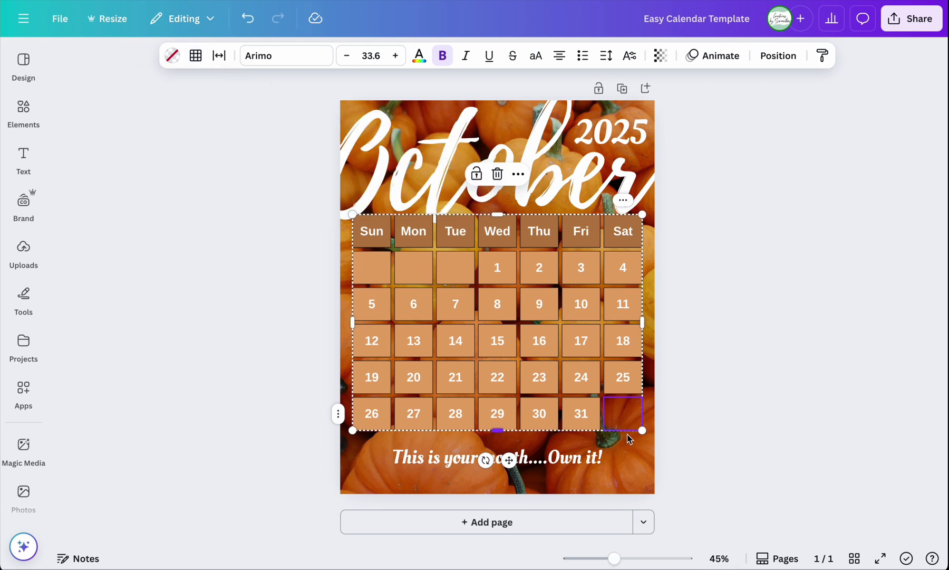
click(707, 407)
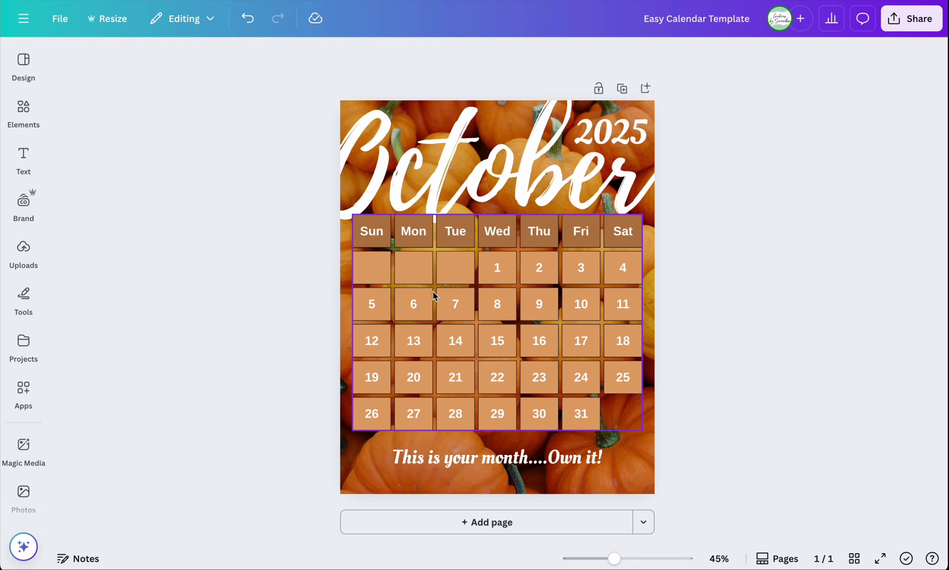
- Remove the border and the fill colour from the empty cell below the Tue header
click(375, 269)
click(455, 269)
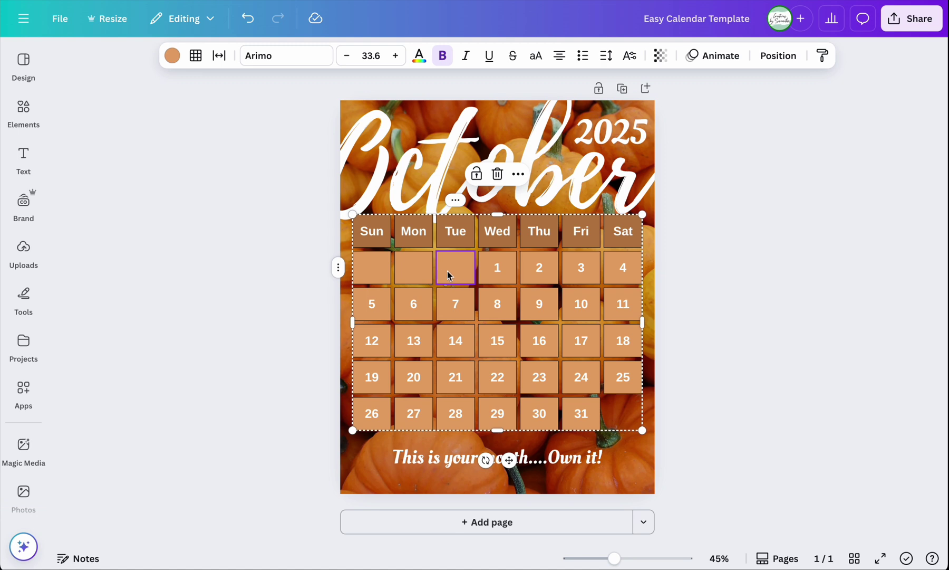
click(193, 63)
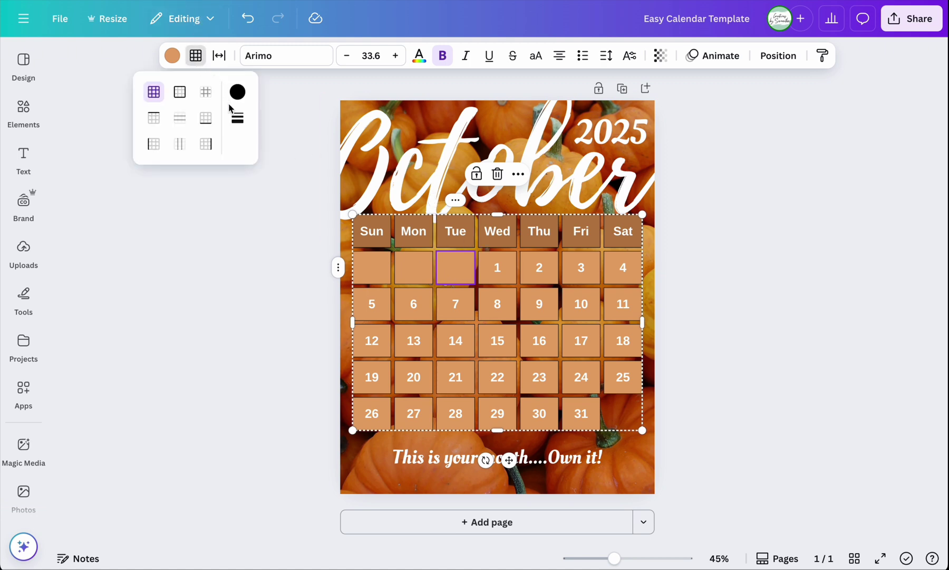
click(235, 118)
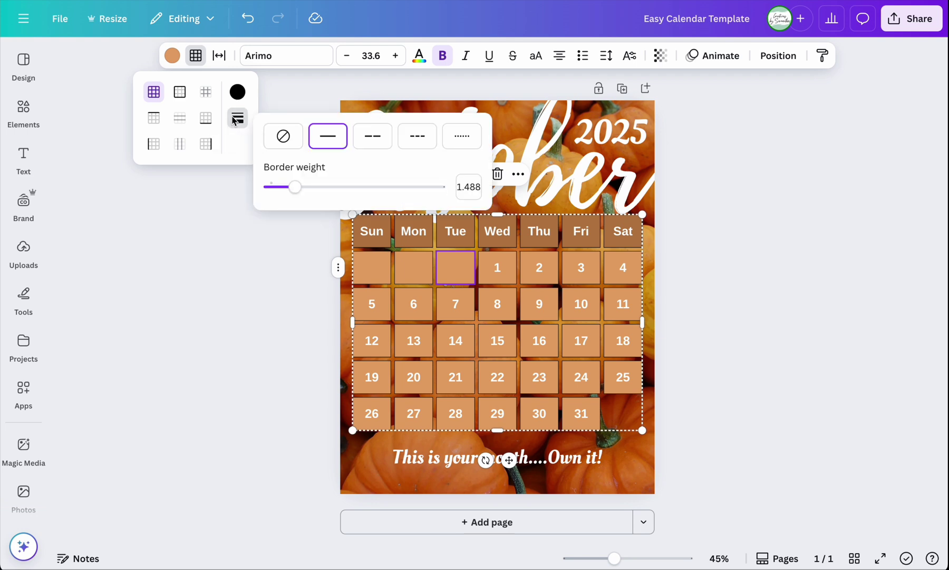
click(280, 136)
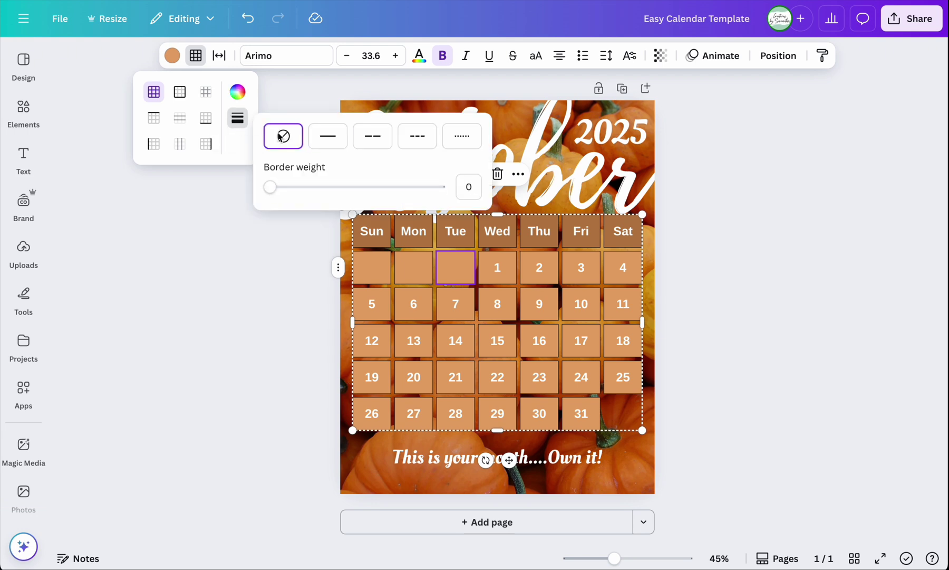
click(238, 93)
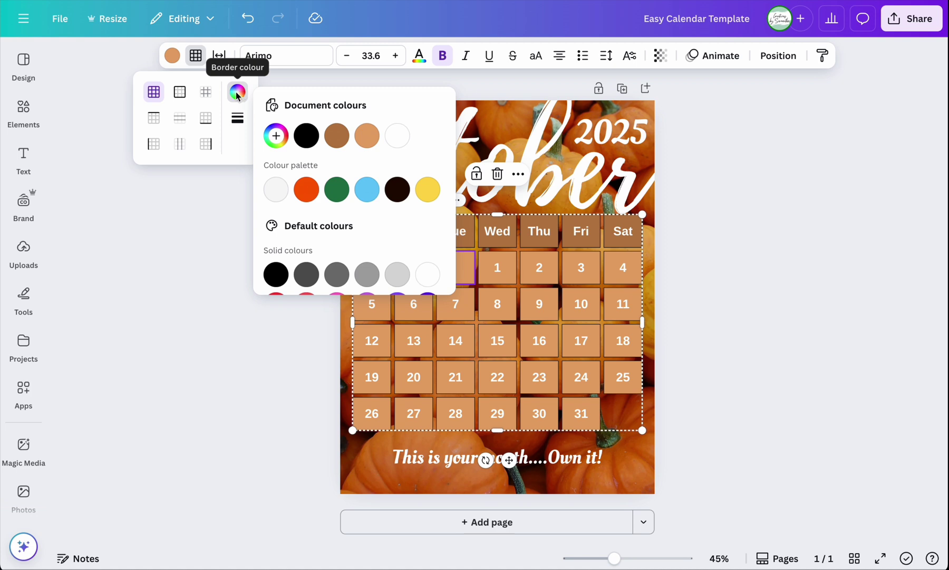
click(173, 56)
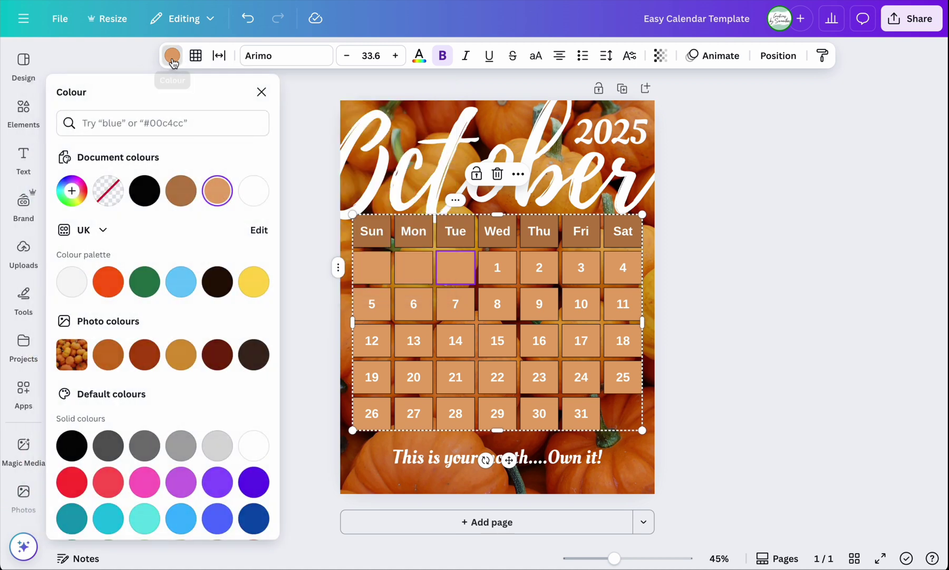
click(109, 199)
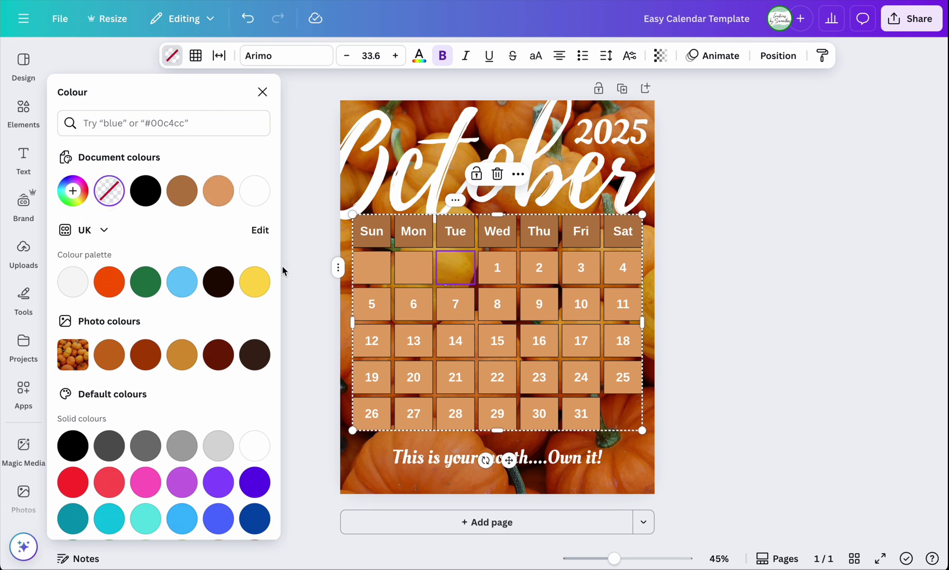
- Remove the fill colour and borders from the two empty cells below the Sun and Mon headers
click(413, 275)
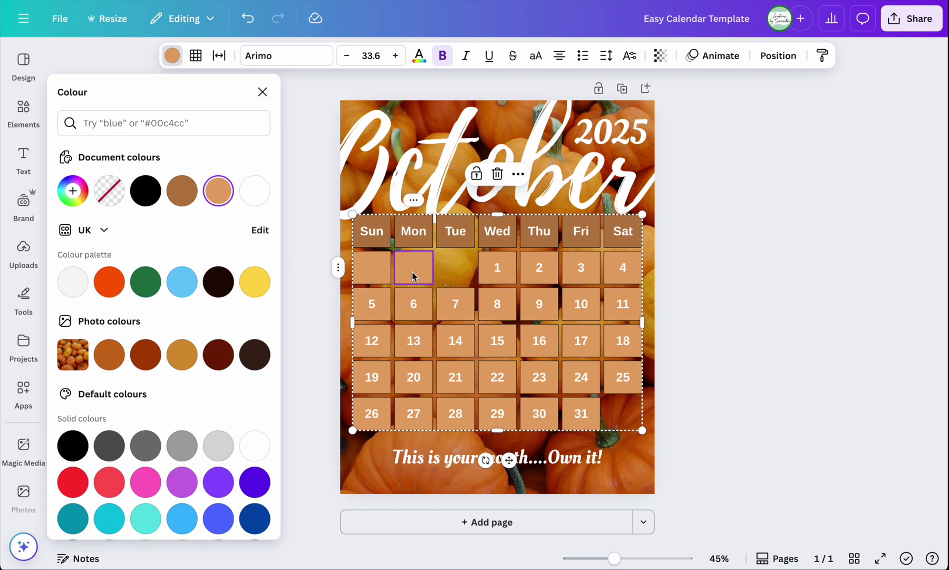
shift+click(375, 269)
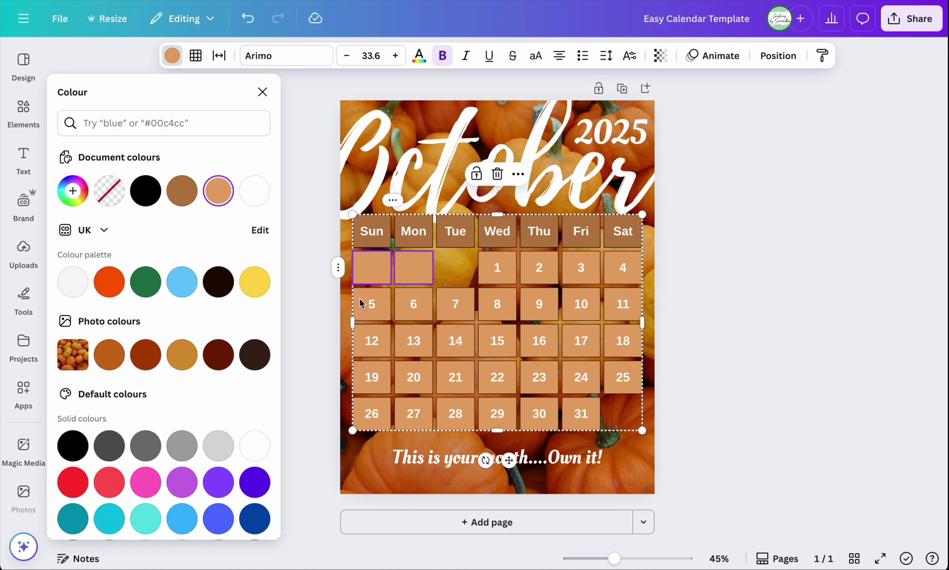
click(115, 193)
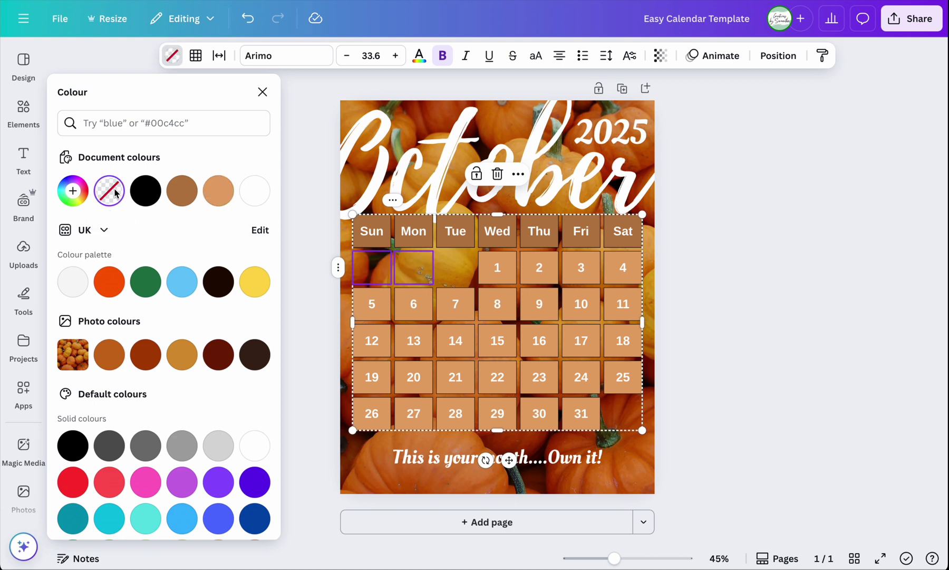
click(196, 55)
click(238, 117)
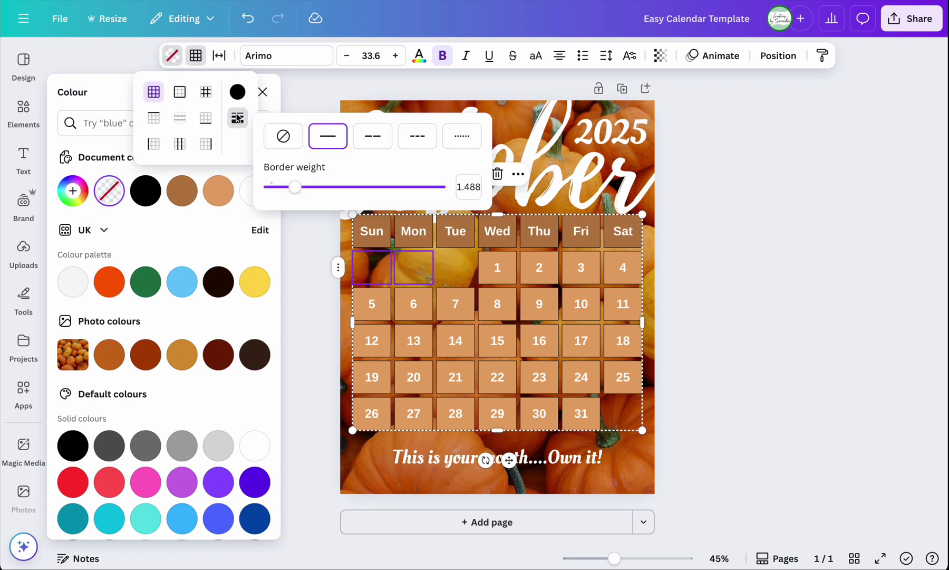
click(283, 138)
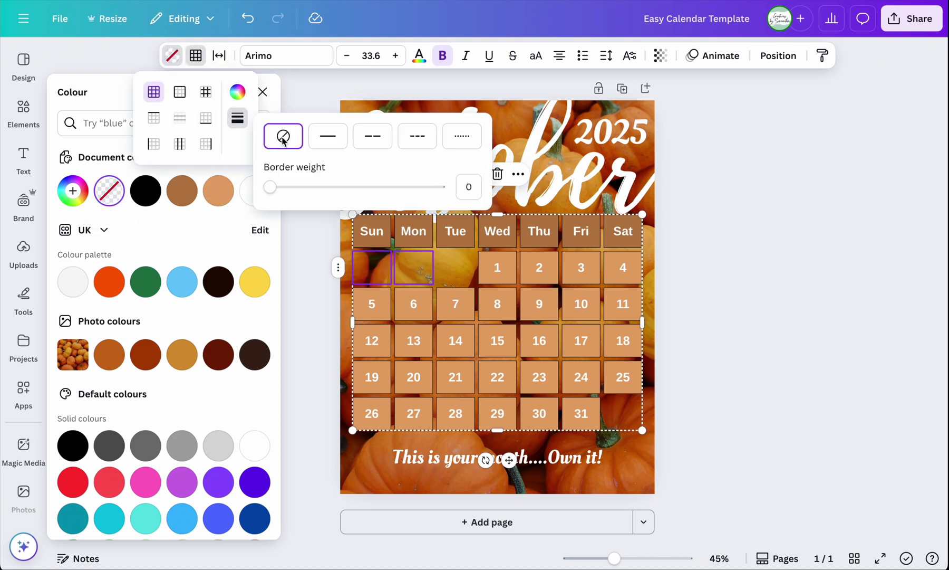
click(759, 347)
click(759, 347)
click(759, 347)
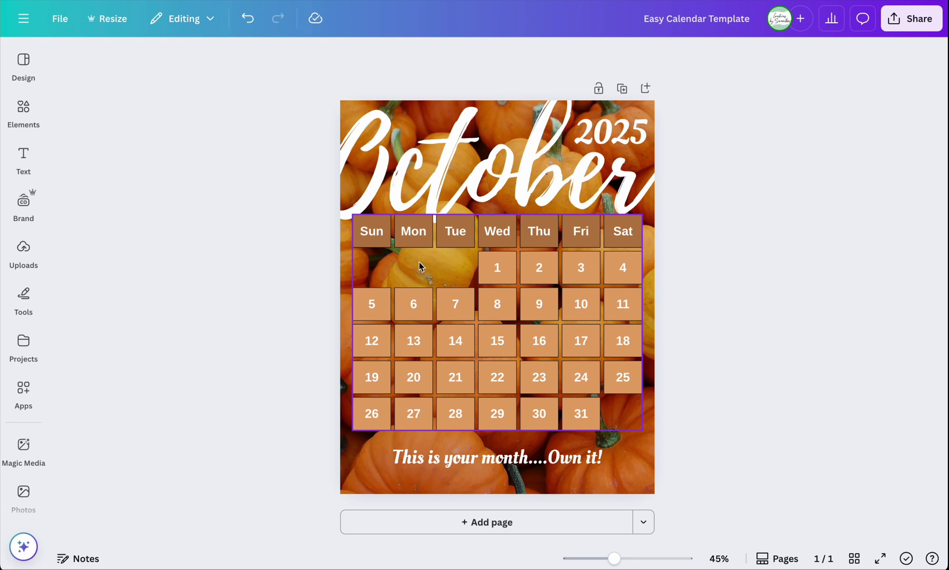
- Undo the fill and border removals on the three empty cells in the first date row
click(244, 25)
click(244, 25)
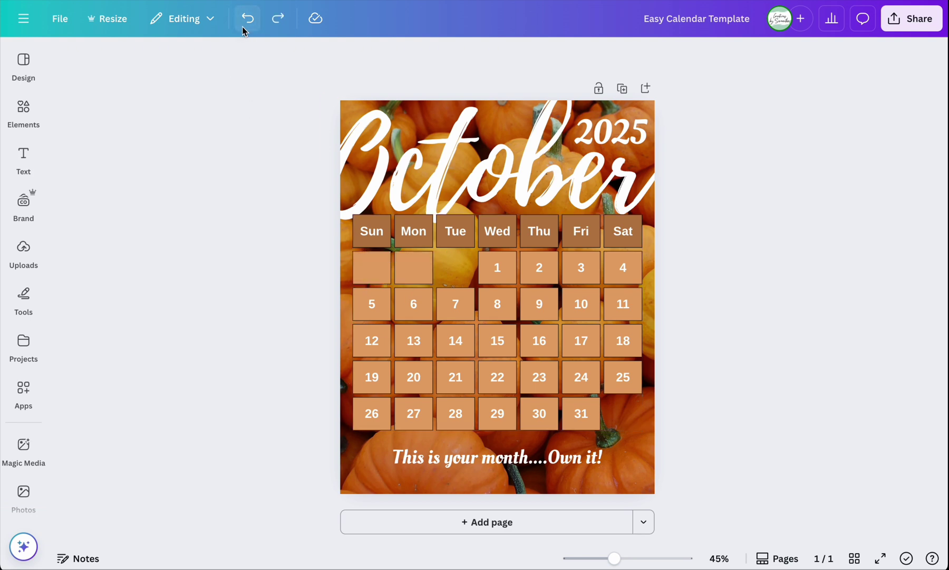
click(244, 25)
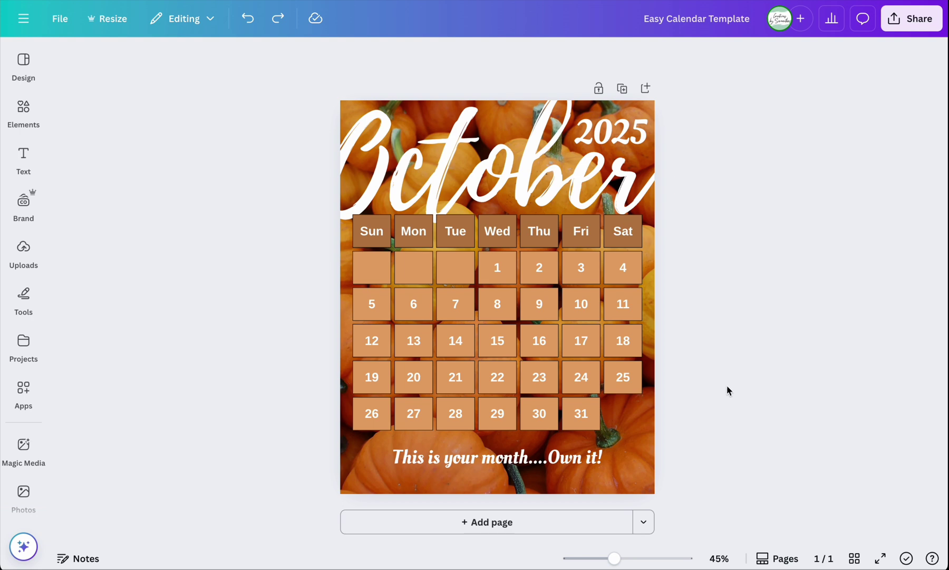
- View the October 2025 calendar design in full-screen presentation mode
click(373, 258)
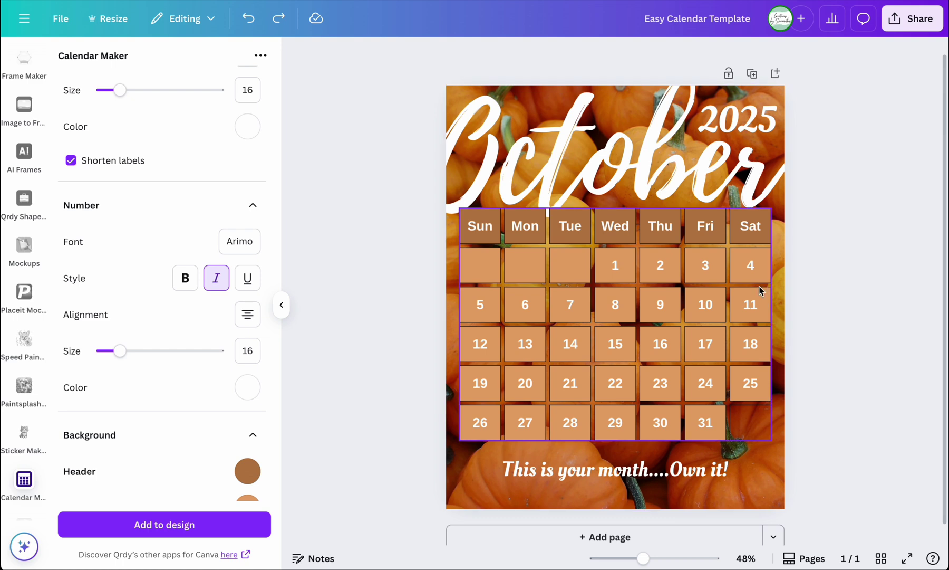
scroll(24, 158, up, 10)
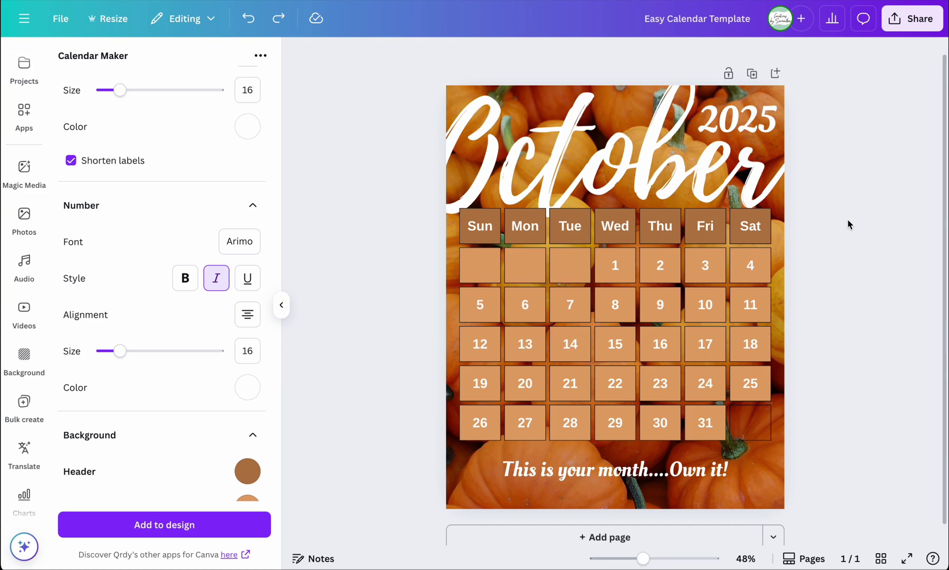
key(ctrl+alt+p)
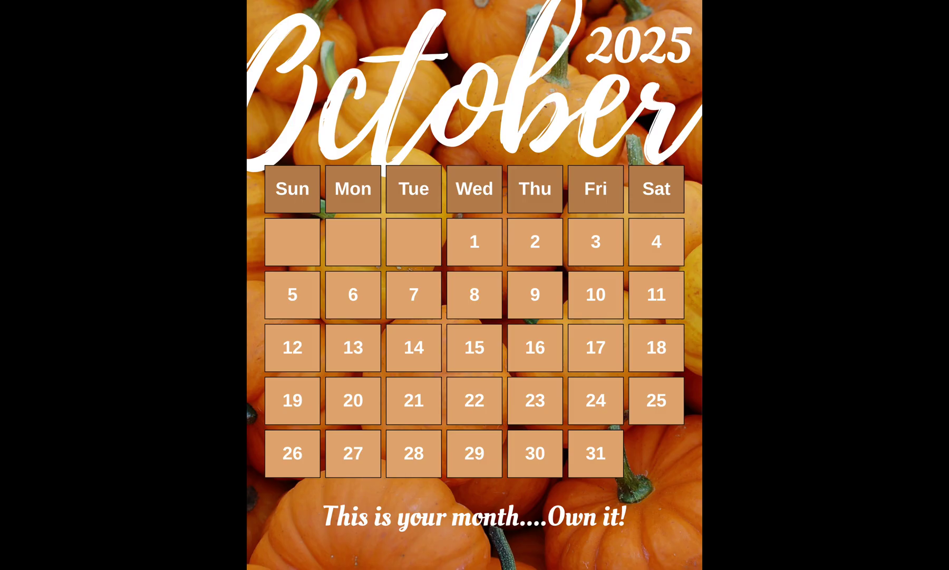